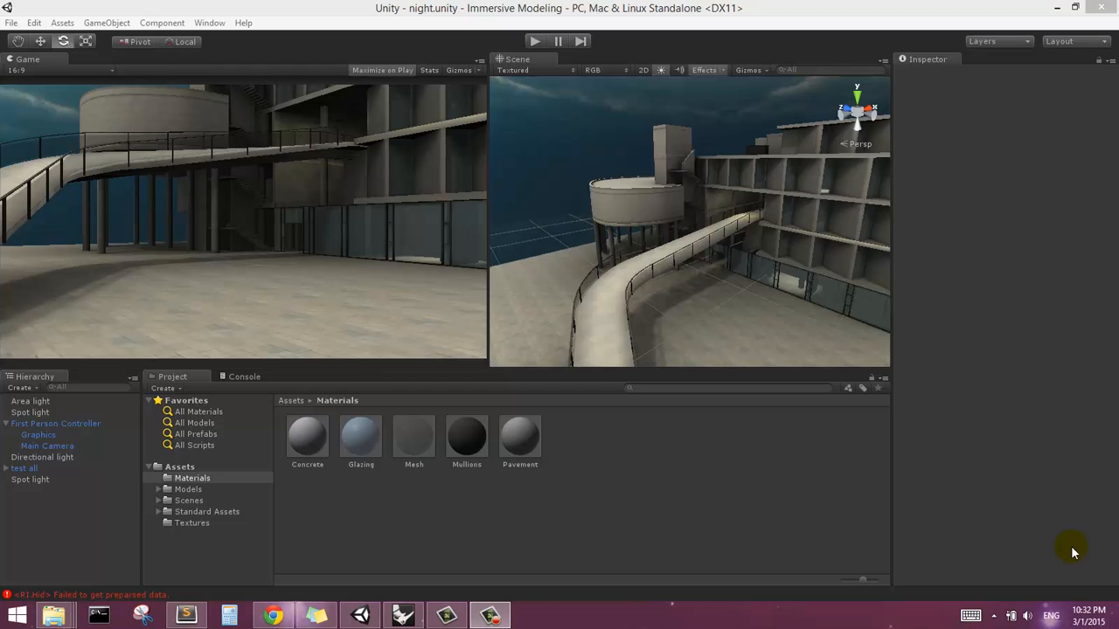
# - Switch to Rhinoceros and view the Carpenter Center model in the perspective view
pyautogui.click(403, 616)
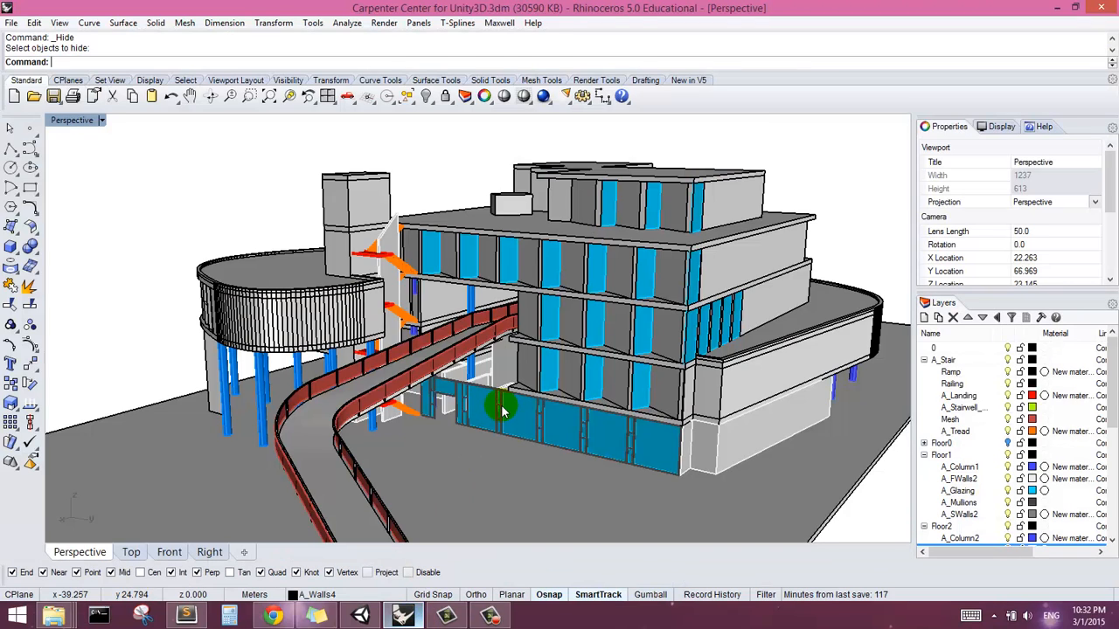
pyautogui.moveTo(482, 278)
pyautogui.mouseDown(button='right')
pyautogui.moveTo(486, 308)
pyautogui.moveTo(490, 290)
pyautogui.mouseUp(button='right')
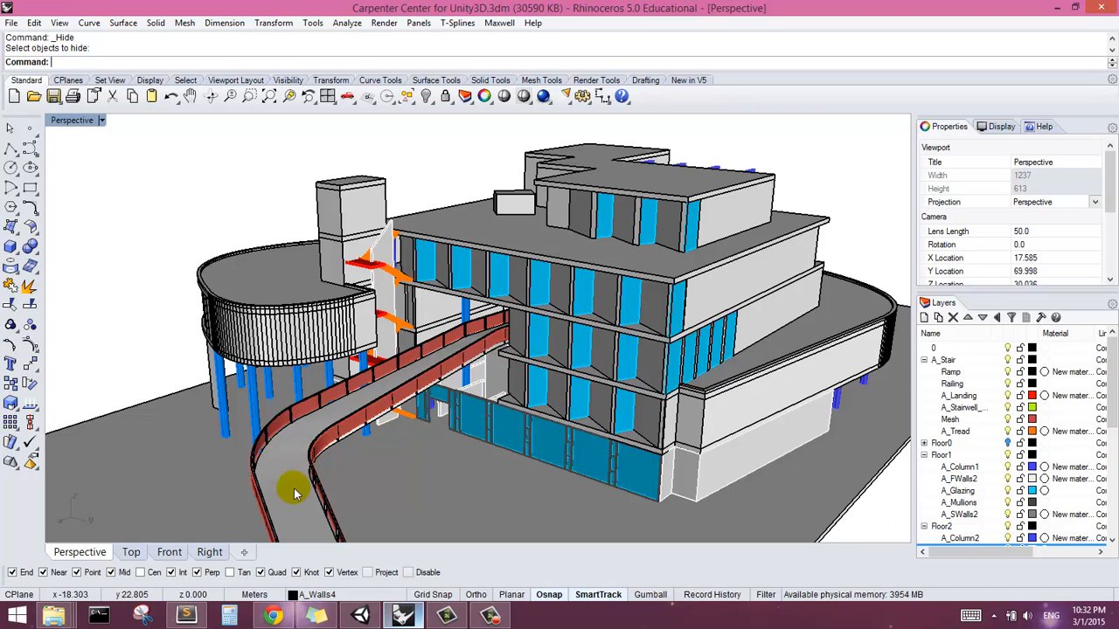
pyautogui.click(430, 621)
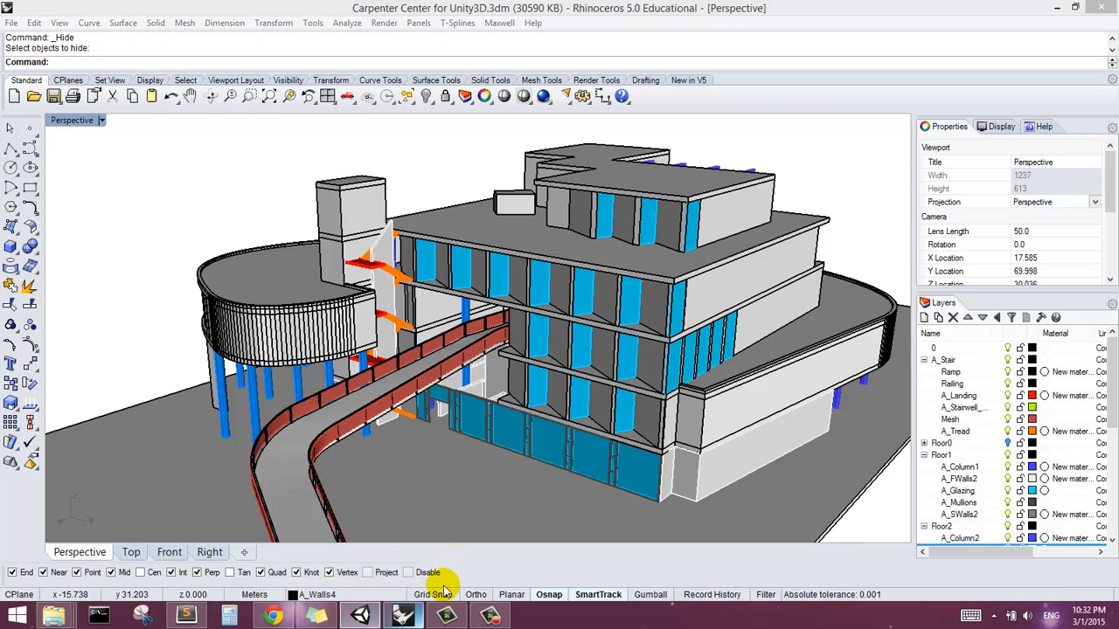
pyautogui.click(409, 617)
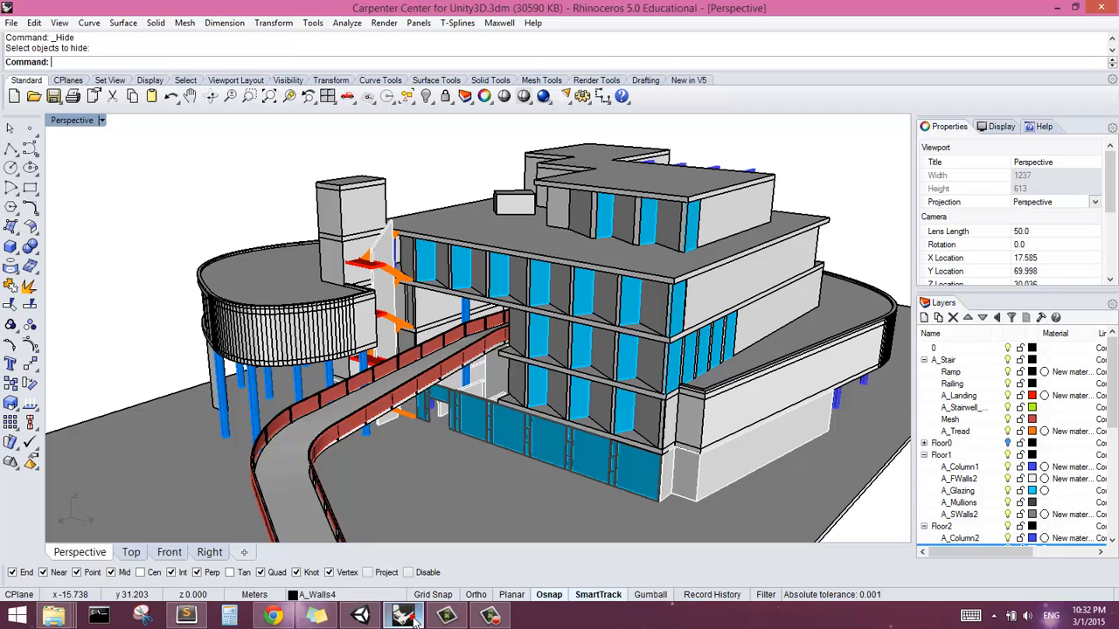
# - Return to the Unity scene and examine the imported building's ramp and facade up close
pyautogui.click(1055, 7)
pyautogui.click(670, 242)
pyautogui.keyDown('alt'); pyautogui.moveTo(669, 283); pyautogui.dragTo(732, 268); pyautogui.keyUp('alt')
pyautogui.scroll(3, 680, 214)
pyautogui.moveTo(679, 214); pyautogui.dragTo(713, 220, button='middle')
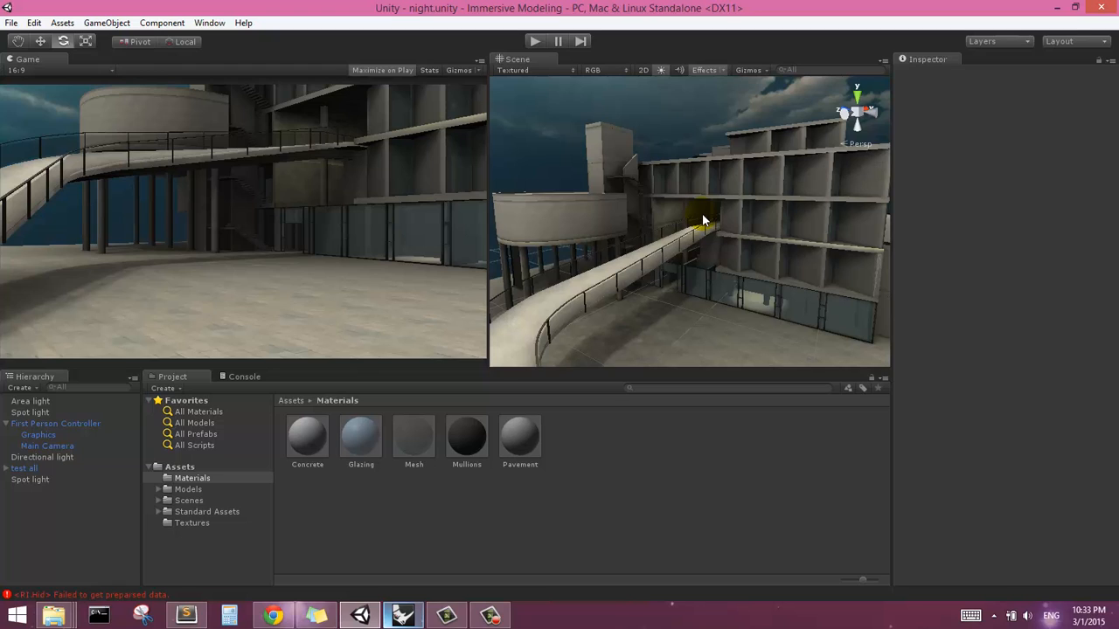
pyautogui.moveTo(719, 243); pyautogui.dragTo(719, 236, button='right')
pyautogui.moveTo(723, 245); pyautogui.dragTo(722, 220, button='middle')
pyautogui.scroll(3, 703, 214)
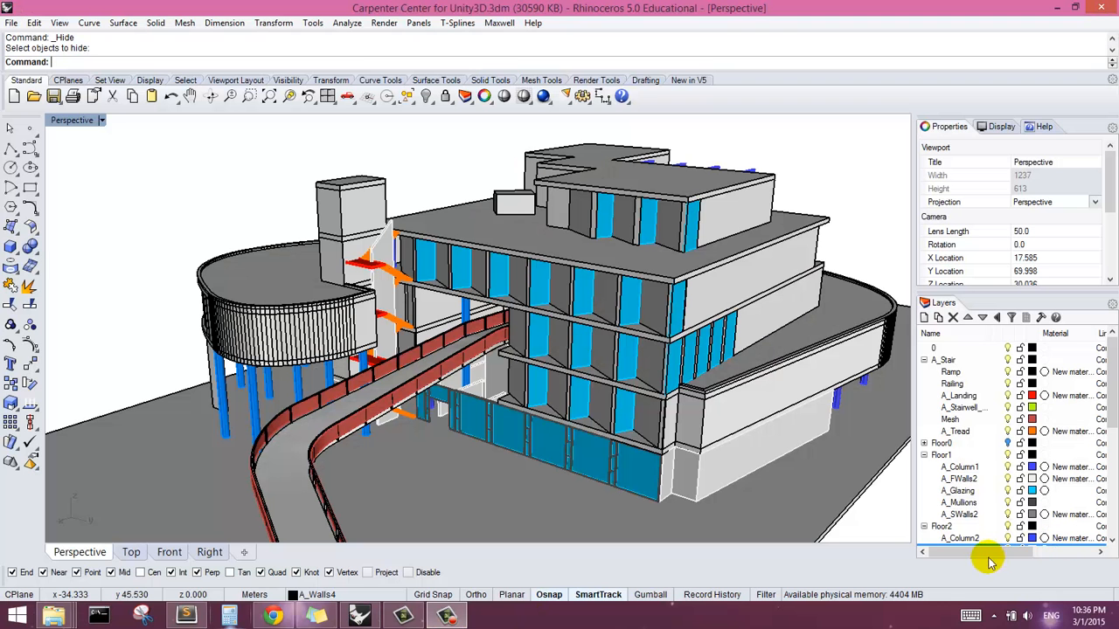
# - Examine the Carpenter Center model in Rhinoceros, including its ramp, stairs, columns, ground-floor glazing and facade
pyautogui.moveTo(691, 402)
pyautogui.mouseDown(button='right')
pyautogui.moveTo(674, 382)
pyautogui.moveTo(675, 395)
pyautogui.mouseUp(button='right')
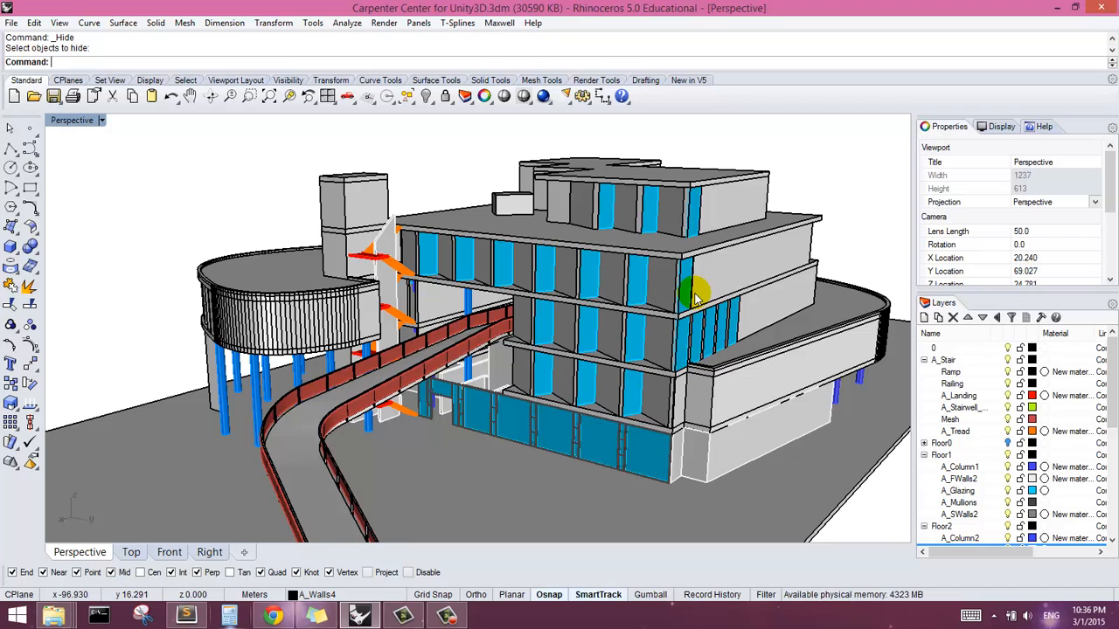
pyautogui.moveTo(695, 297); pyautogui.dragTo(547, 350, button='right')
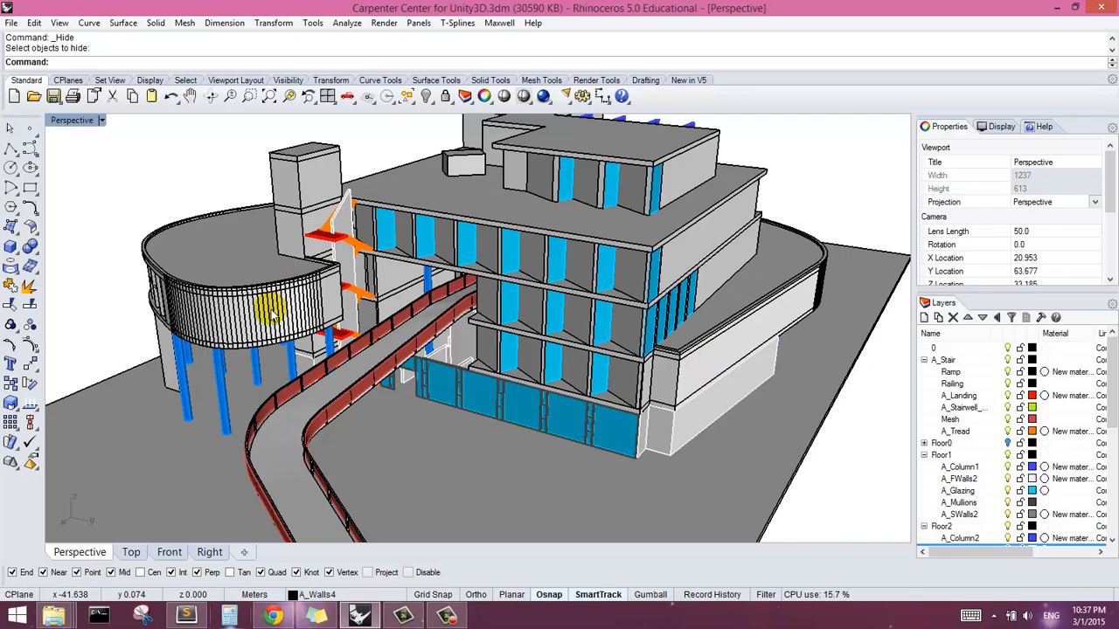
pyautogui.scroll(5, 349, 319)
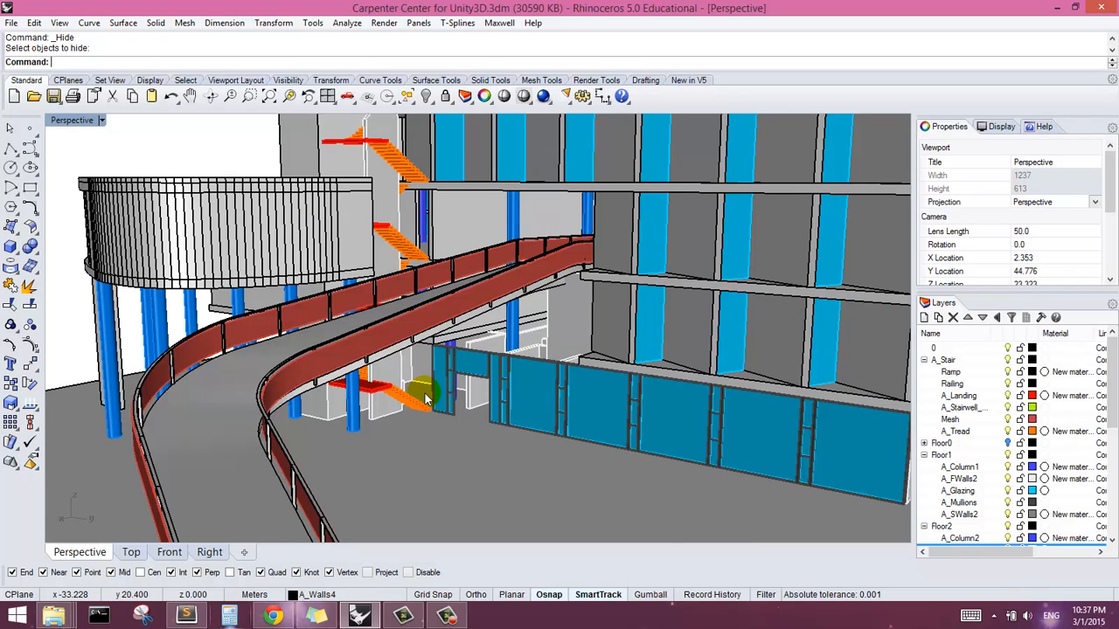
pyautogui.moveTo(426, 397); pyautogui.dragTo(437, 378, button='right')
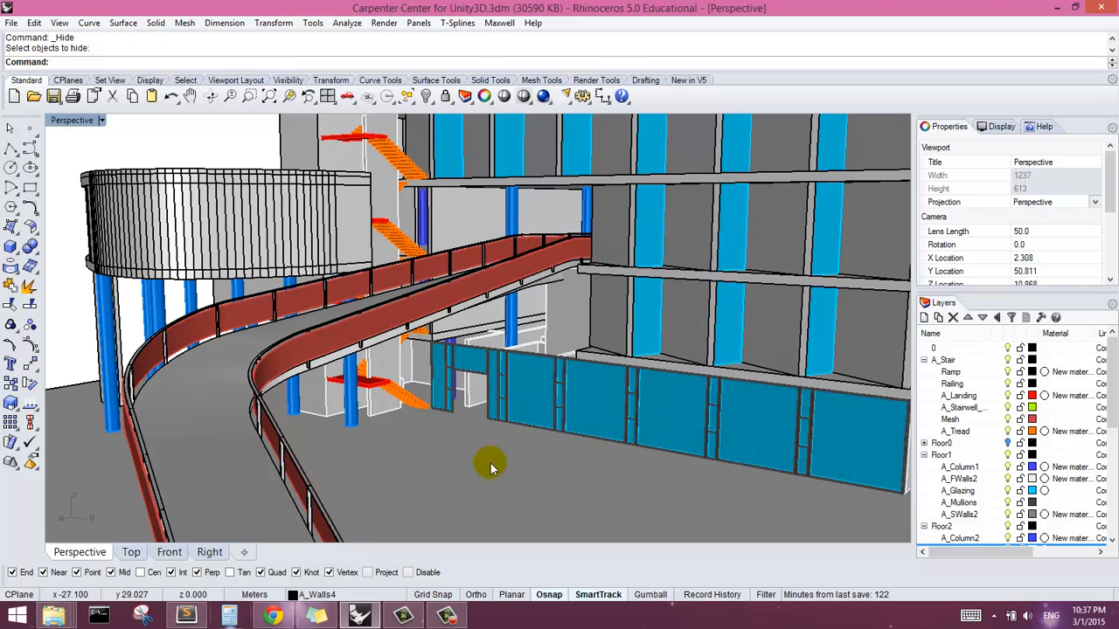
pyautogui.moveTo(431, 436); pyautogui.dragTo(511, 463, button='right')
pyautogui.moveTo(546, 503); pyautogui.dragTo(515, 504, button='right')
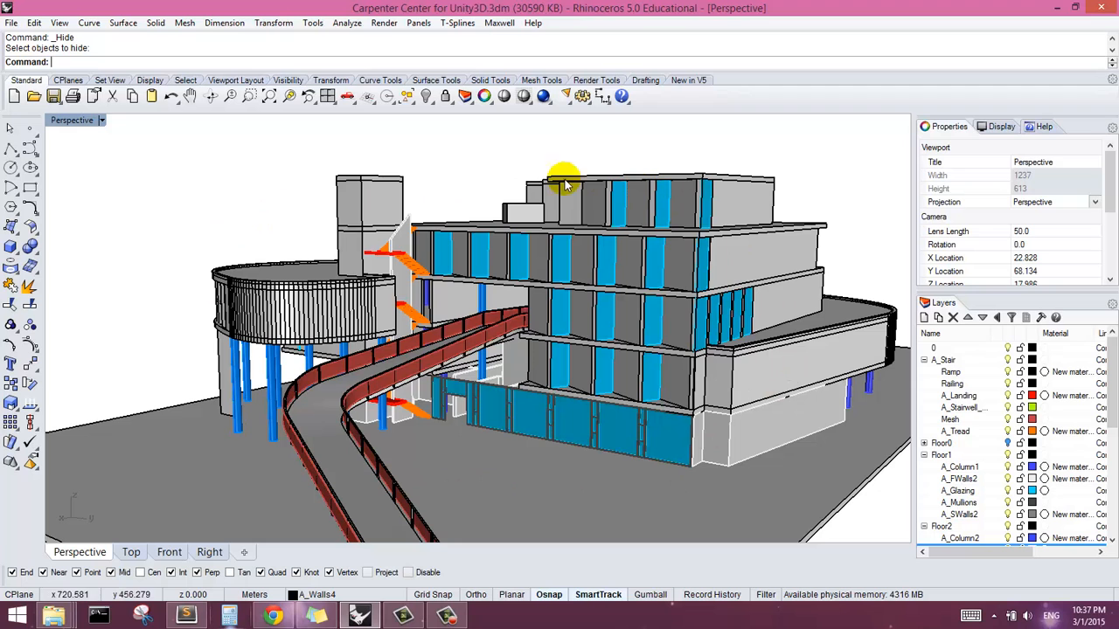
pyautogui.moveTo(464, 367); pyautogui.dragTo(464, 377, button='right')
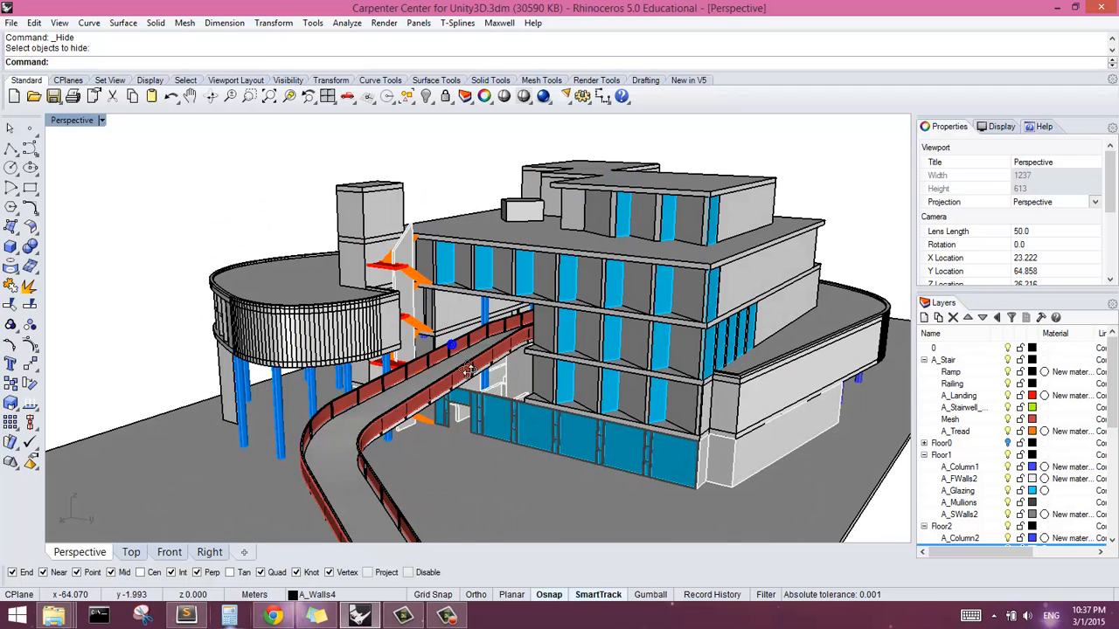
pyautogui.scroll(5, 664, 284)
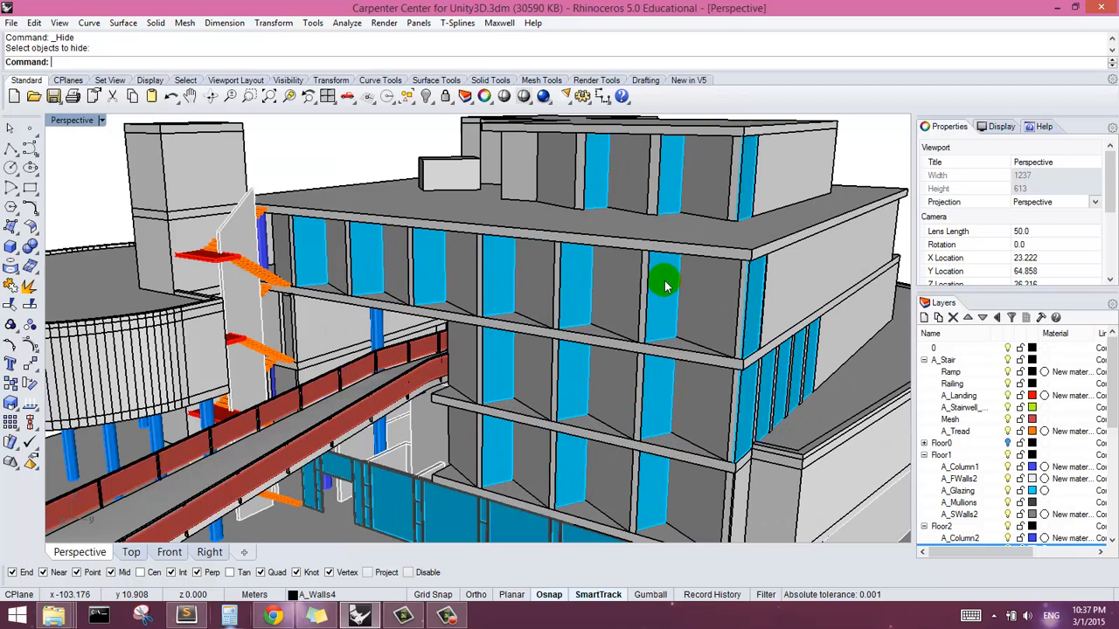
pyautogui.scroll(-3, 516, 332)
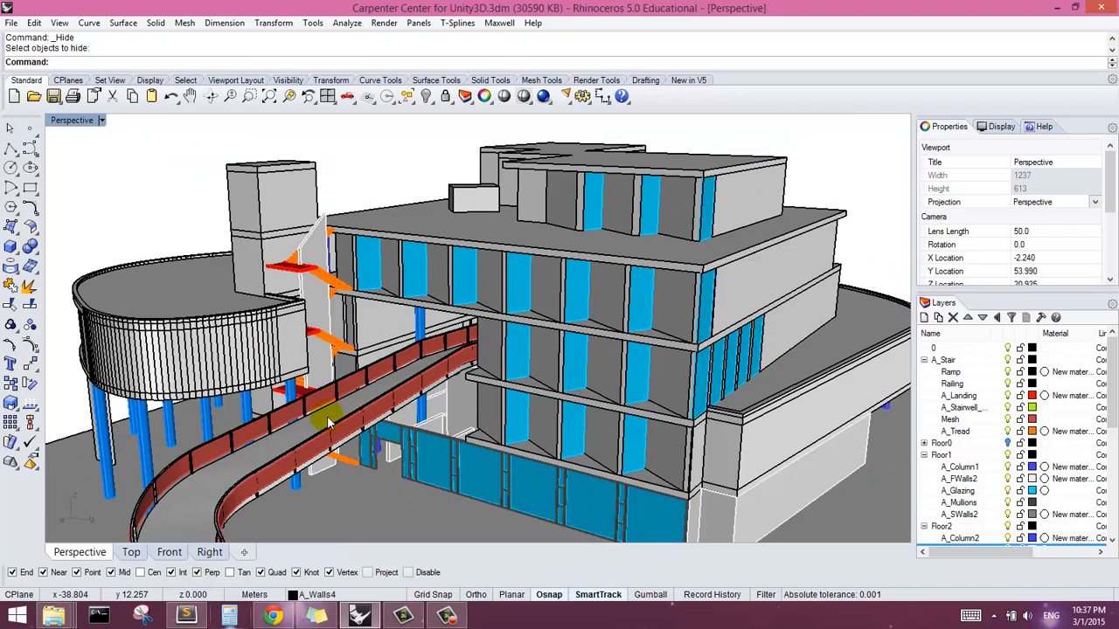
pyautogui.scroll(6, 374, 428)
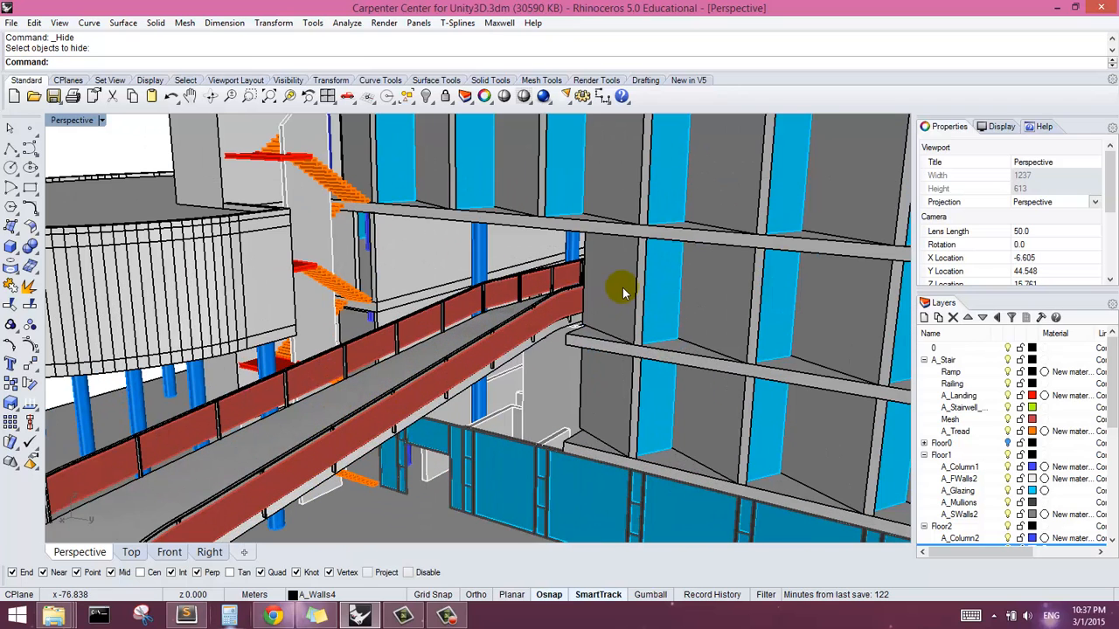
pyautogui.scroll(-4, 669, 262)
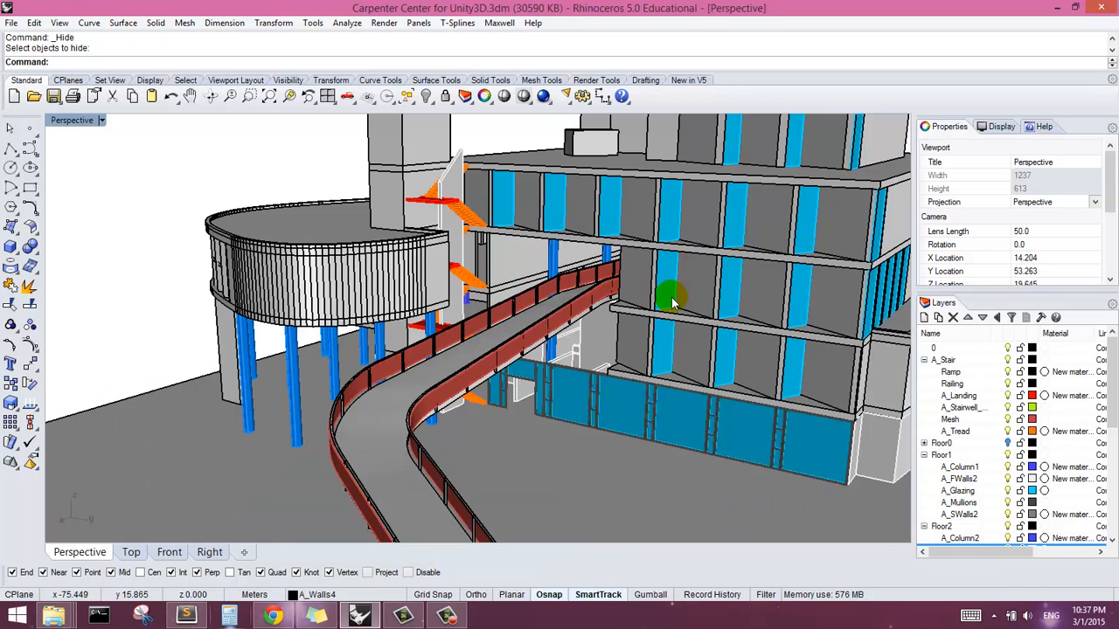
pyautogui.scroll(-1, 671, 315)
pyautogui.scroll(-4, 499, 257)
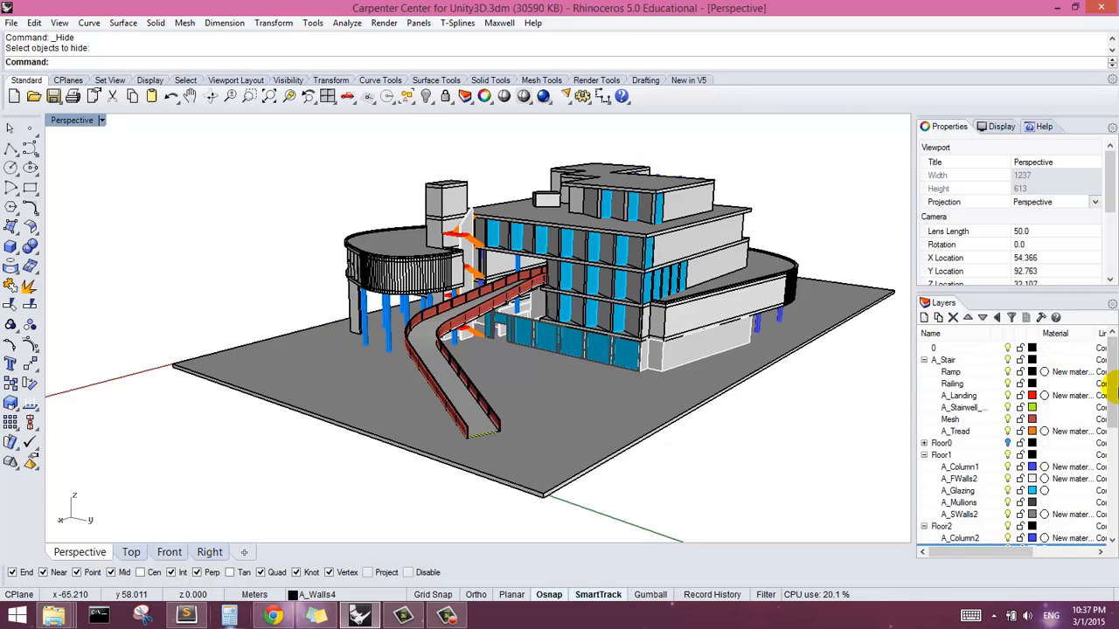
# - Review the layer list and collapse the A_Stair, Floor1, Floor2 and Floor3 layer groups
pyautogui.moveTo(1116, 382)
pyautogui.mouseDown()
pyautogui.moveTo(1116, 503)
pyautogui.moveTo(1111, 402)
pyautogui.mouseUp()
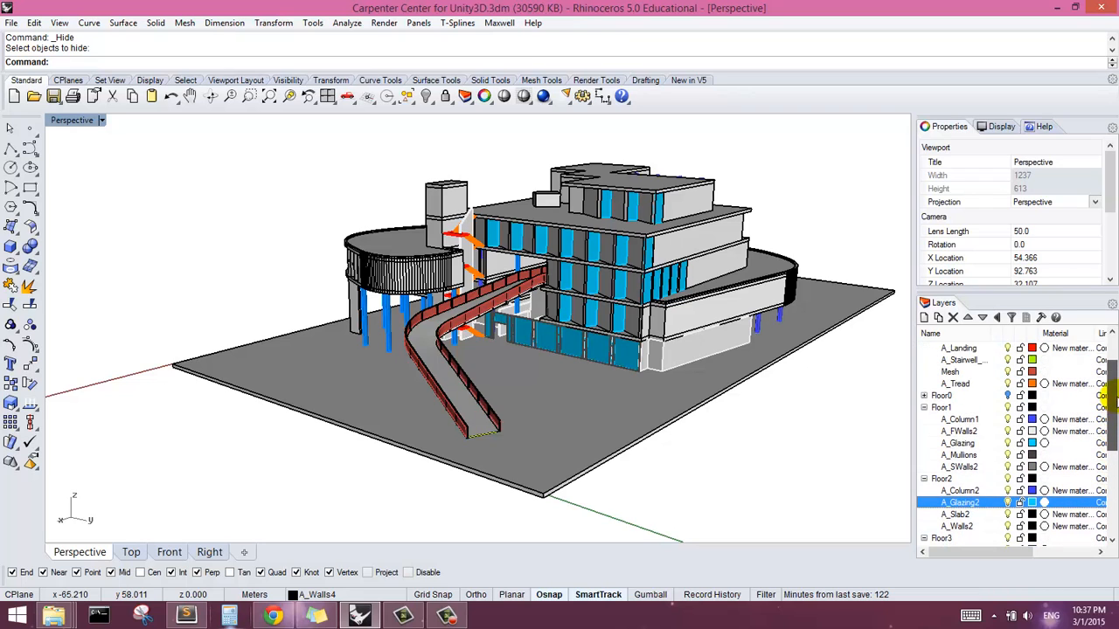
pyautogui.scroll(2, 1007, 425)
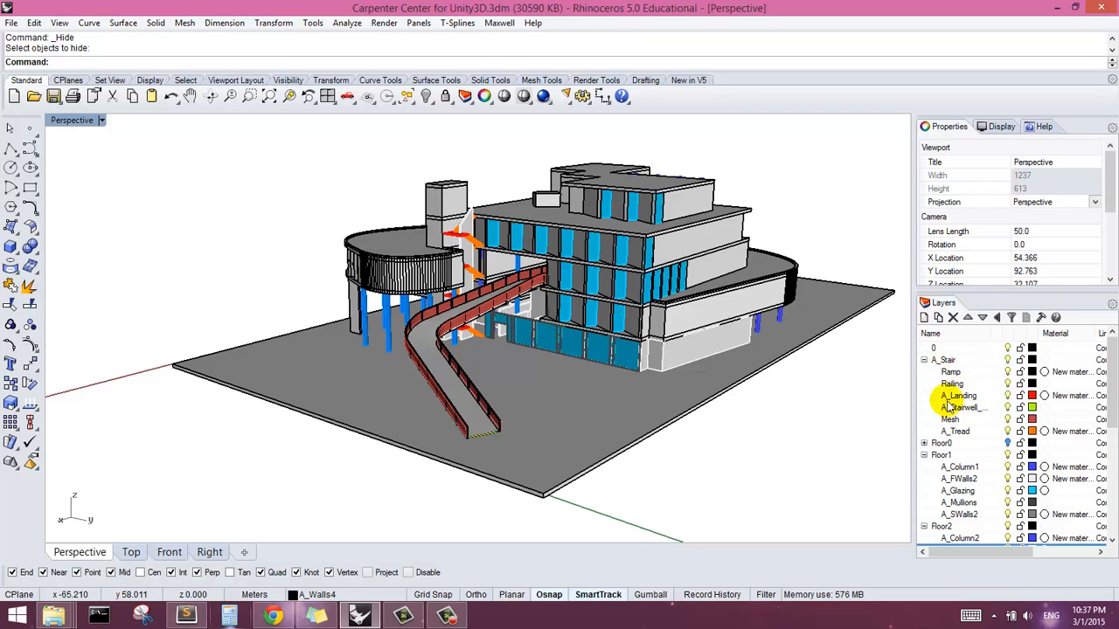
pyautogui.click(924, 359)
pyautogui.click(922, 359)
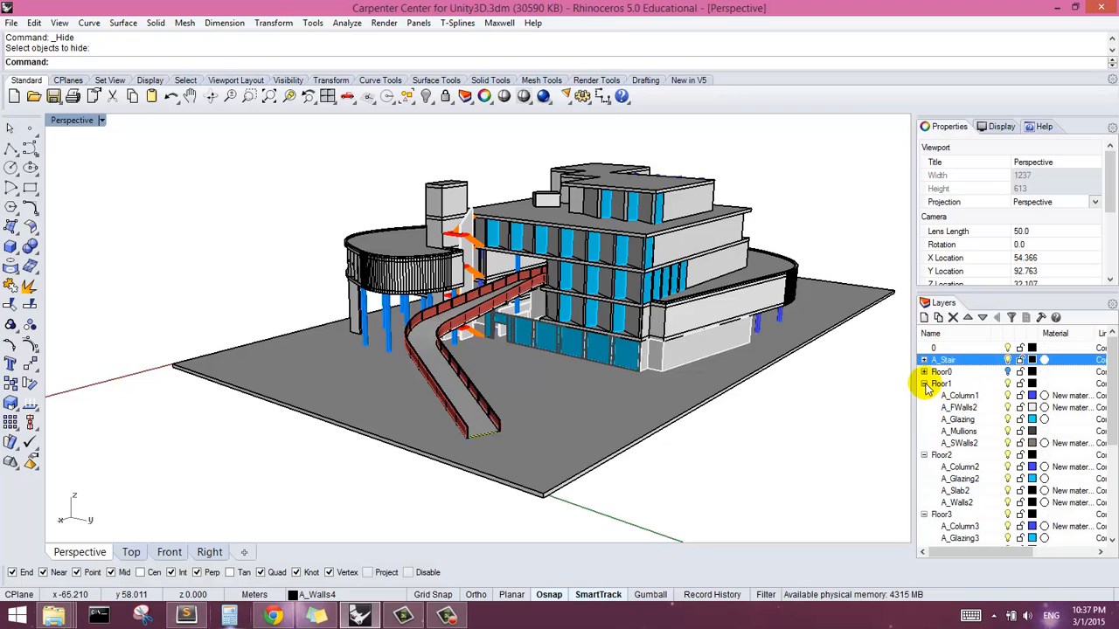
pyautogui.click(924, 384)
pyautogui.click(924, 396)
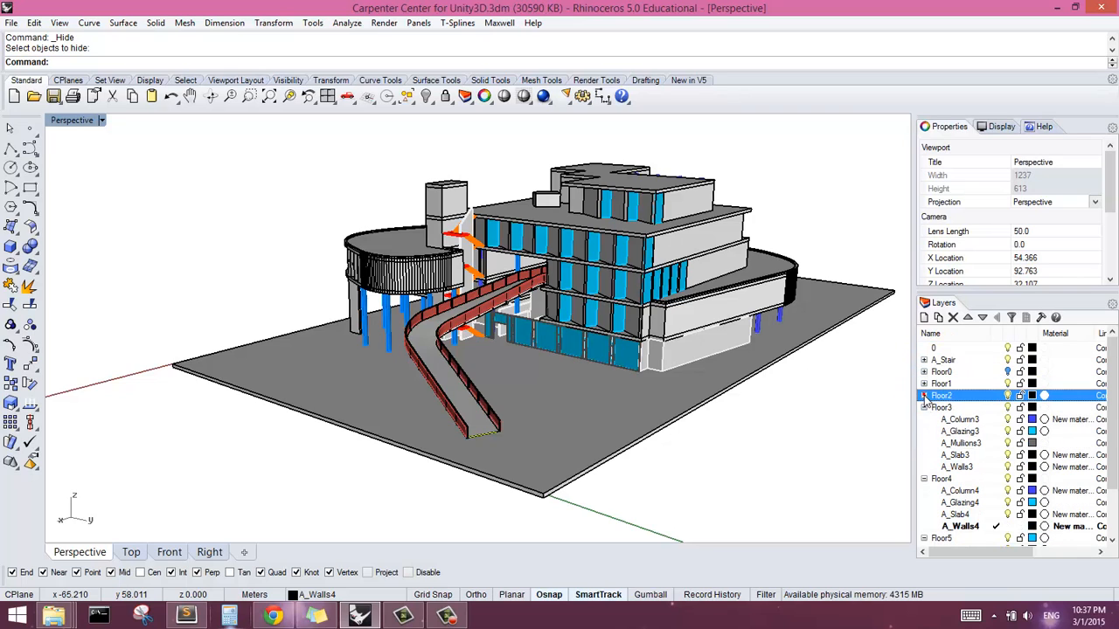
pyautogui.click(924, 407)
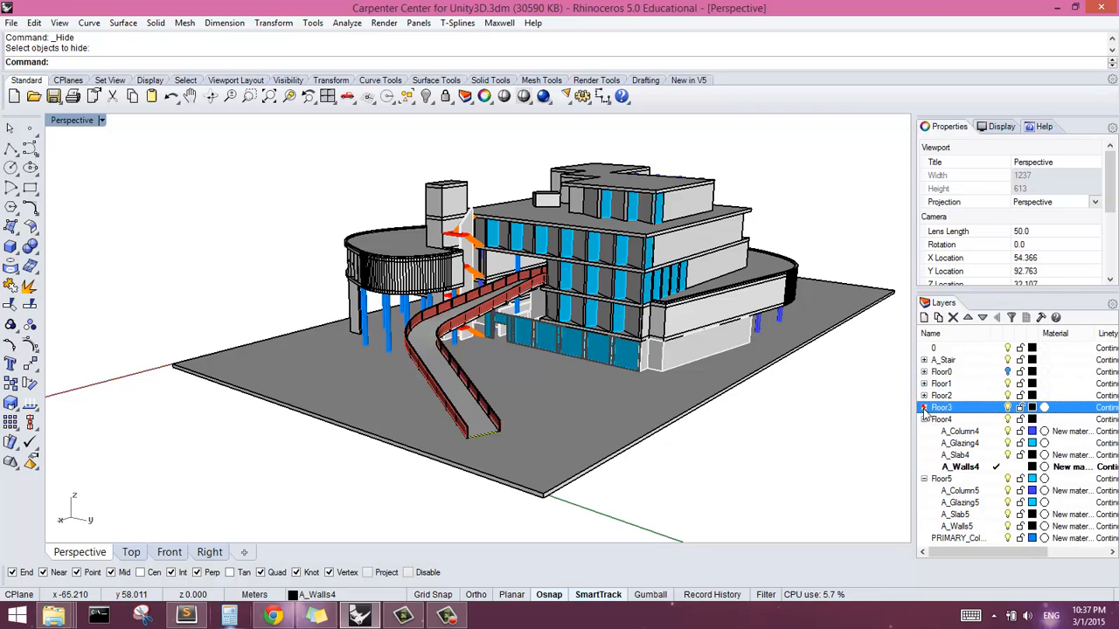
# - Toggle the Floor1 and Floor3 layers off and back on to check which geometry each one holds
pyautogui.click(1007, 384)
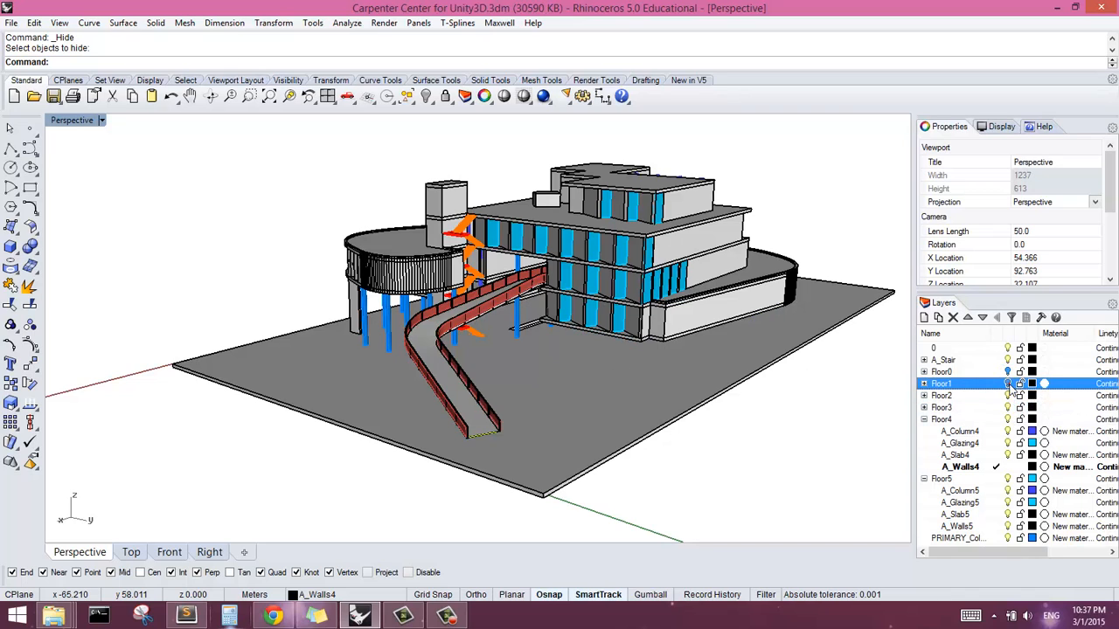
pyautogui.click(1007, 385)
pyautogui.click(1007, 384)
pyautogui.click(1010, 409)
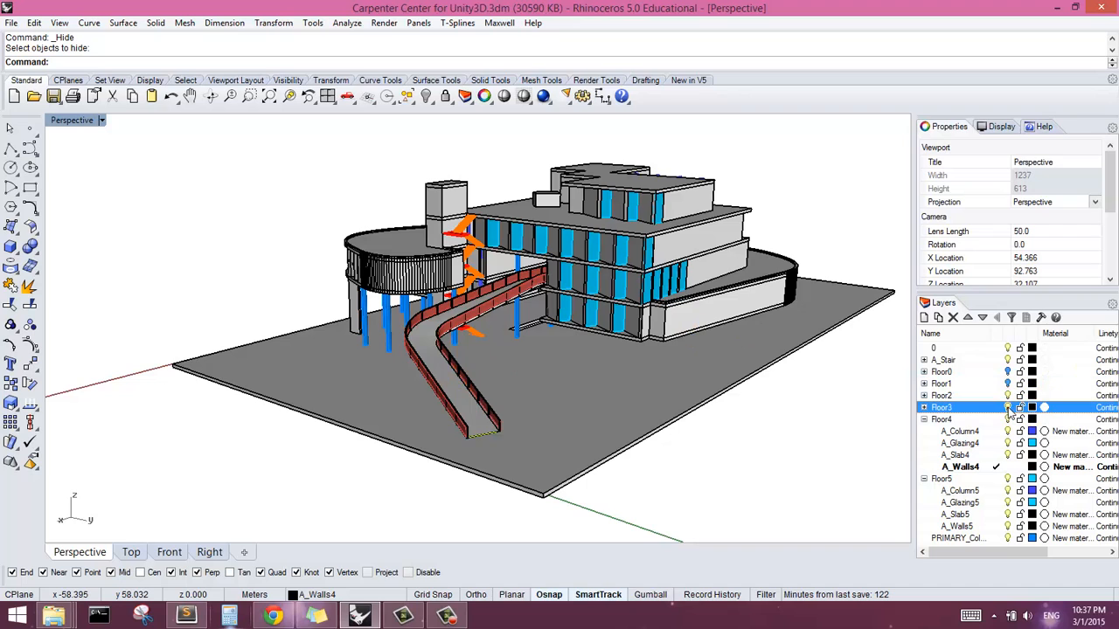
pyautogui.click(1008, 408)
pyautogui.click(1008, 407)
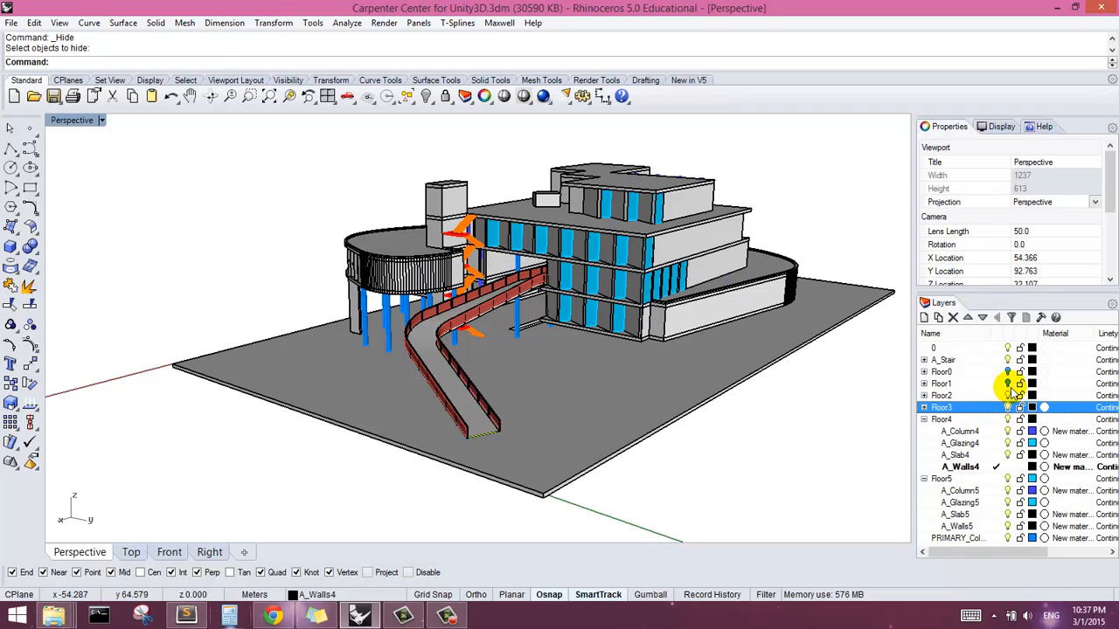
pyautogui.click(1008, 384)
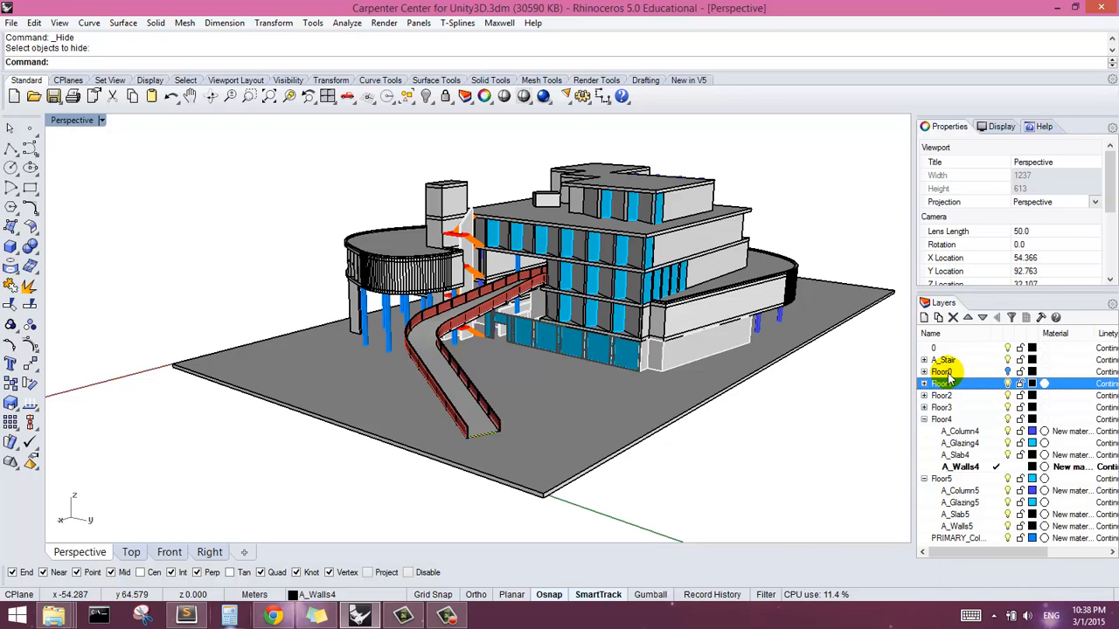
# - Select the Floor0 layer and inspect the building from above and around the ramp
pyautogui.click(996, 372)
pyautogui.moveTo(691, 358); pyautogui.dragTo(706, 450, button='right')
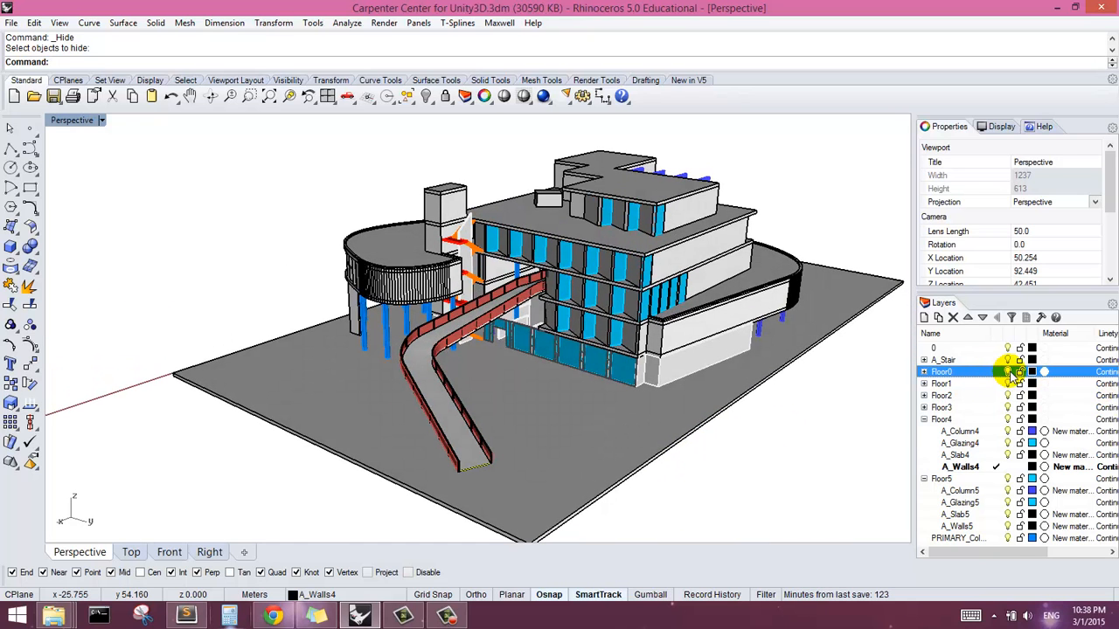
pyautogui.moveTo(720, 398); pyautogui.dragTo(672, 371, button='right')
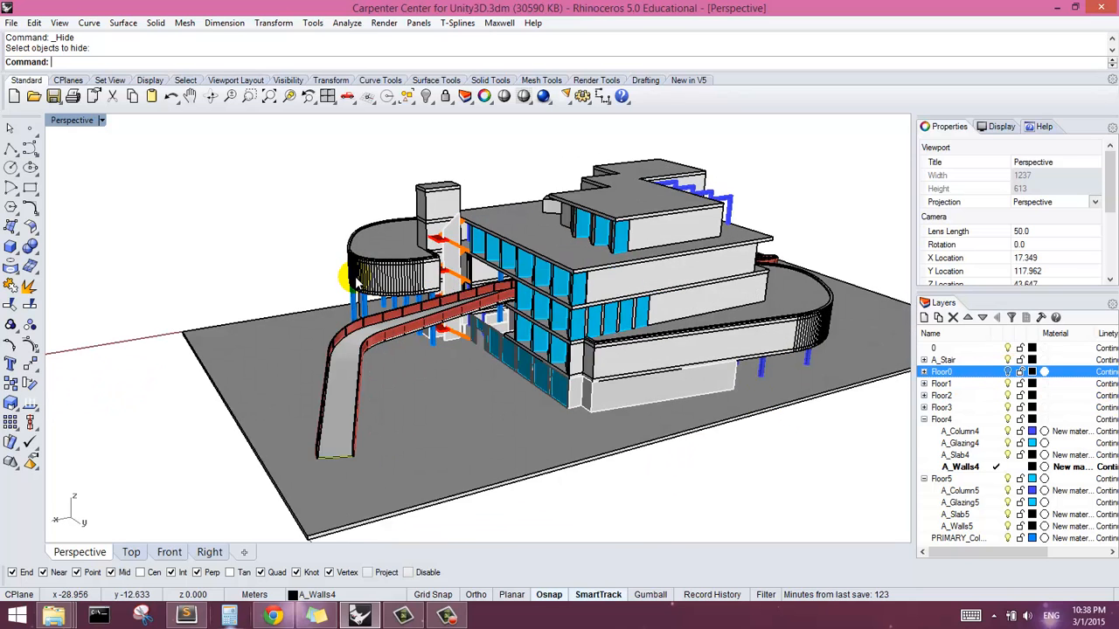
pyautogui.scroll(4, 346, 280)
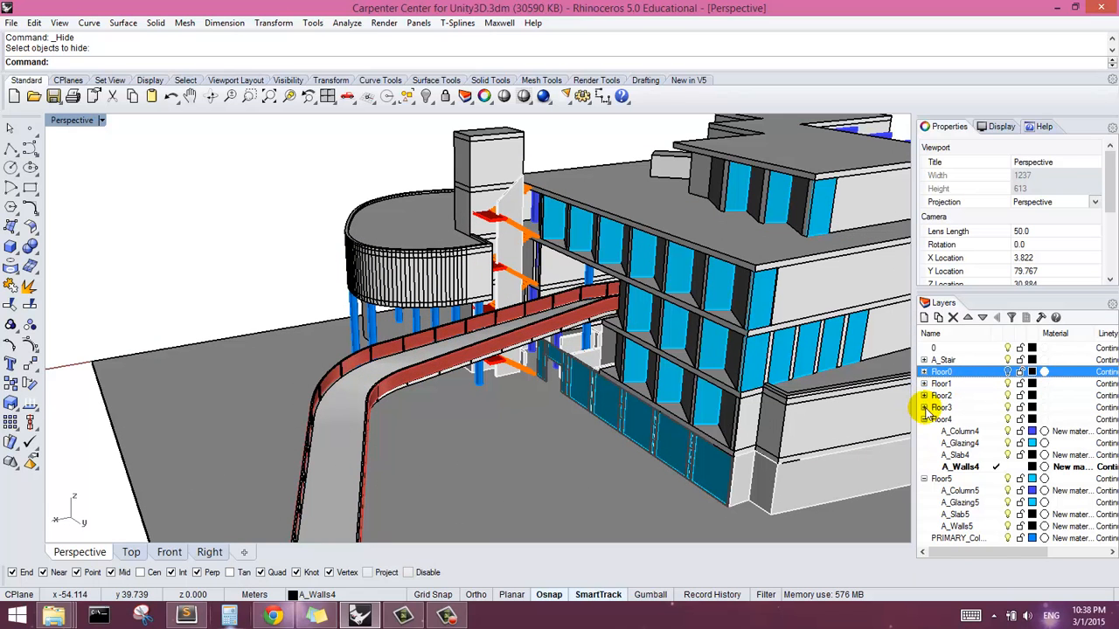
# - Expand the Floor3, Floor2 and Floor1 layer groups and select the A_Column1 sublayer
pyautogui.click(924, 408)
pyautogui.click(924, 396)
pyautogui.click(924, 383)
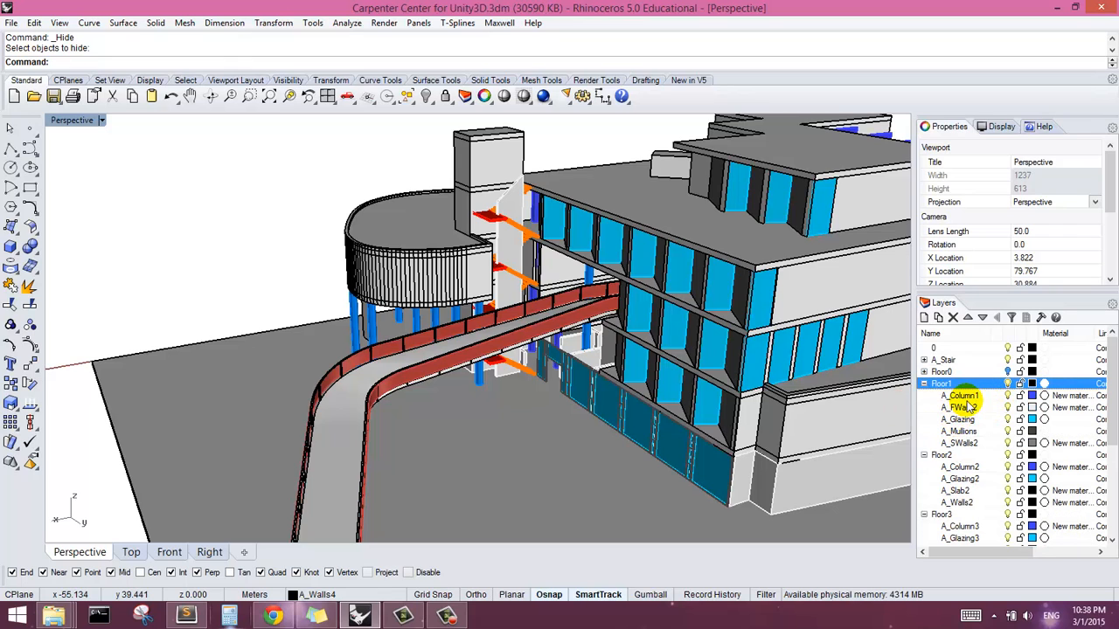
pyautogui.scroll(-1, 965, 399)
pyautogui.scroll(1, 964, 398)
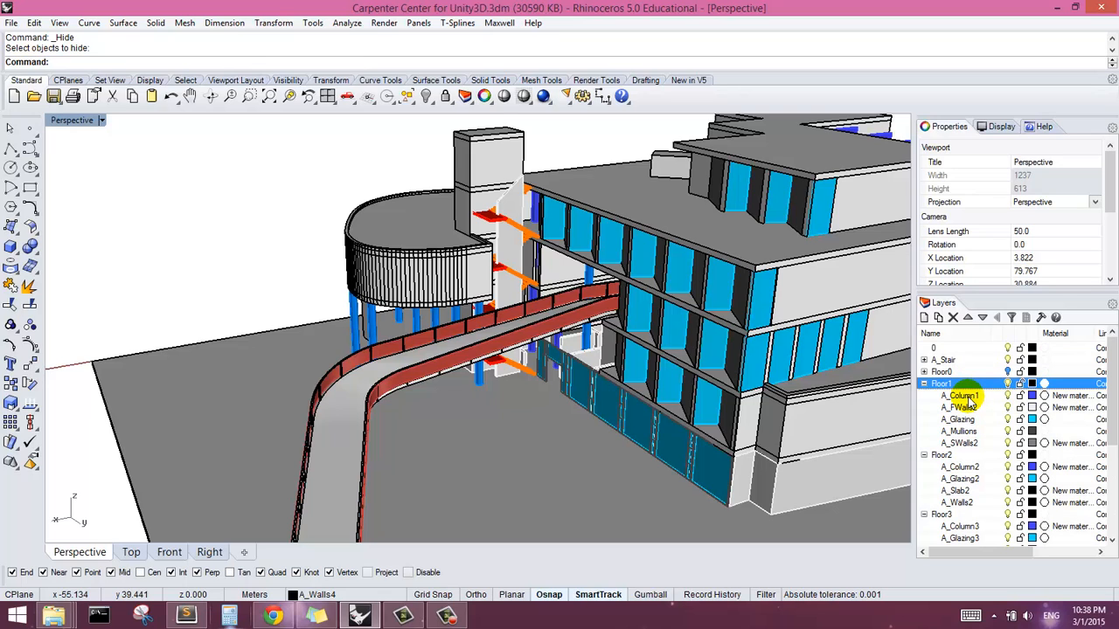
pyautogui.click(965, 398)
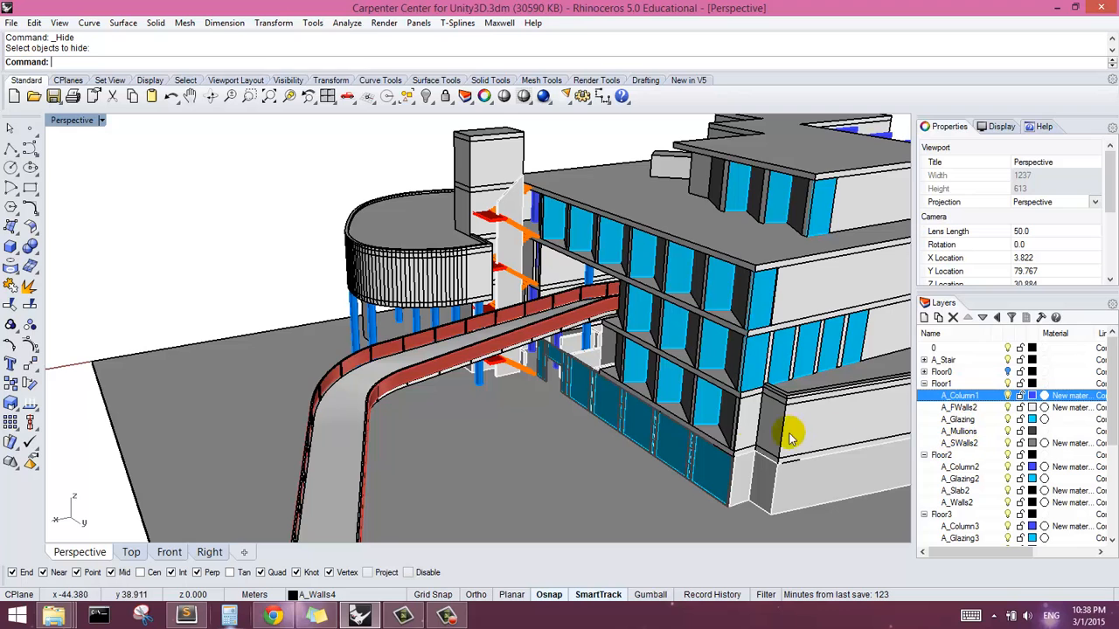
# - Examine the columns under the building and the facade's slabs, walls and glazing
pyautogui.moveTo(779, 422); pyautogui.dragTo(775, 412, button='right')
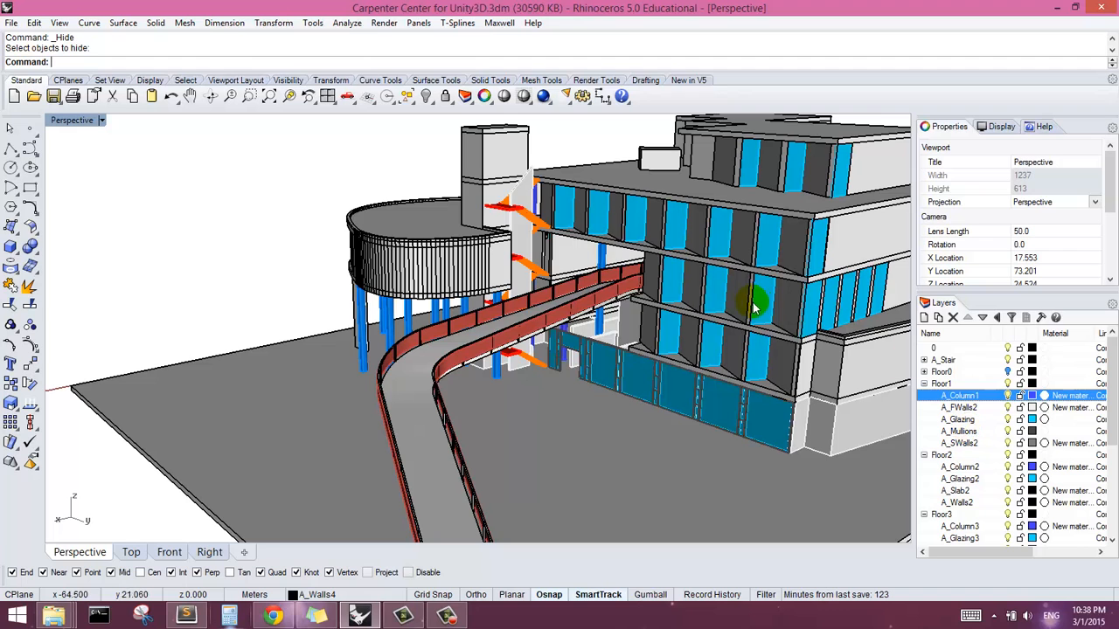
pyautogui.moveTo(604, 254); pyautogui.dragTo(598, 229, button='right')
pyautogui.scroll(-1, 1081, 376)
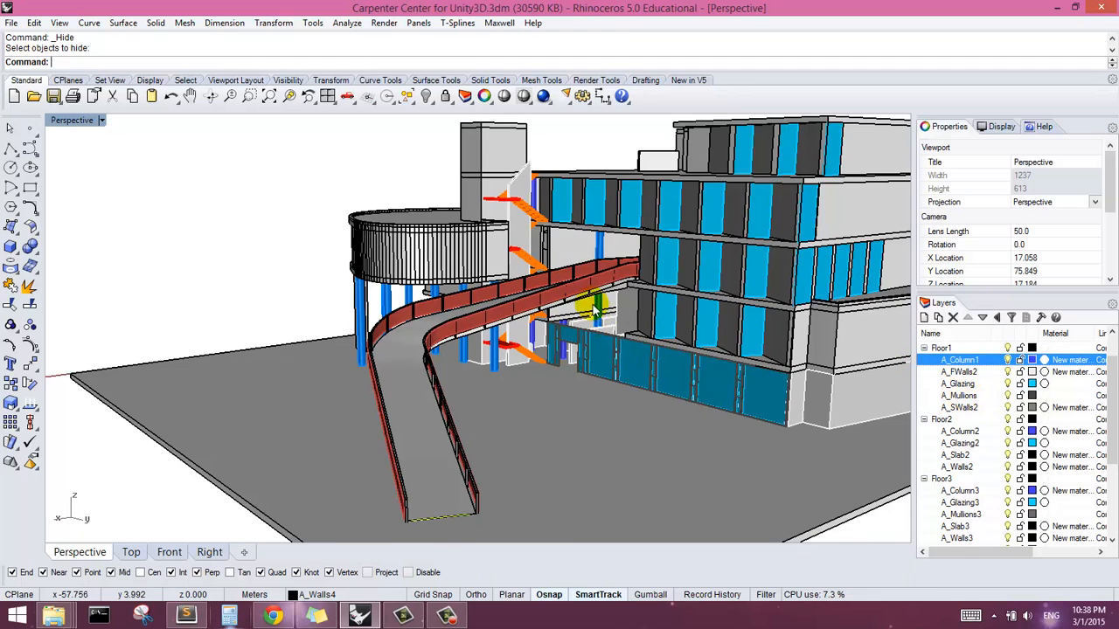
pyautogui.moveTo(597, 320); pyautogui.dragTo(625, 284, button='right')
pyautogui.scroll(5, 730, 291)
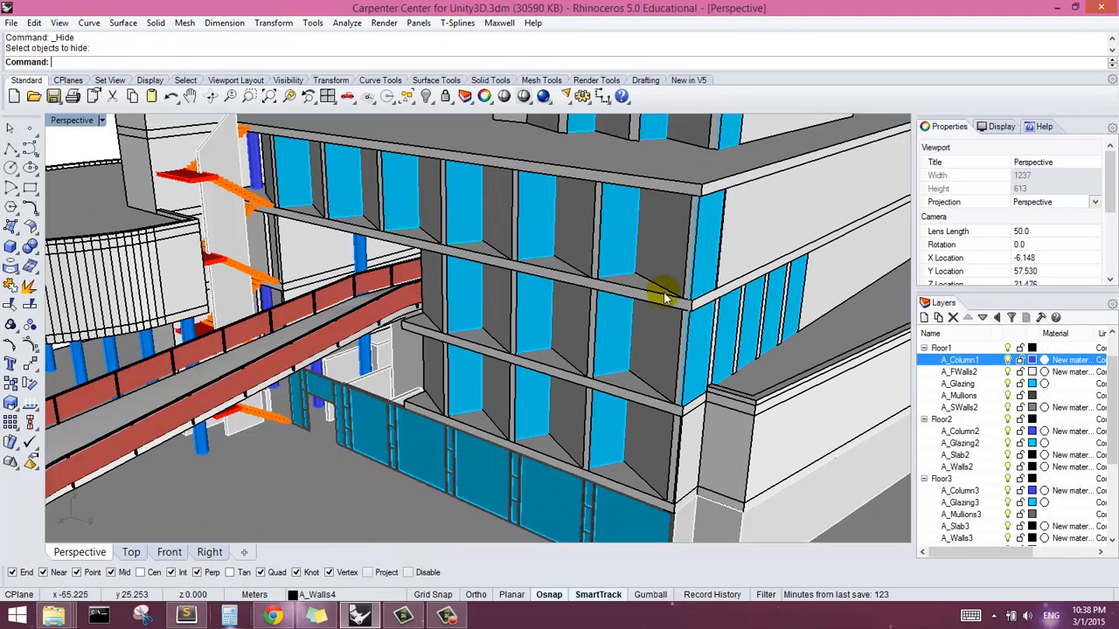
# - Review the whole building from the ramp side alongside the sublayers of the Floor1 to Floor4 groups
pyautogui.scroll(-5, 601, 256)
pyautogui.scroll(-2, 612, 288)
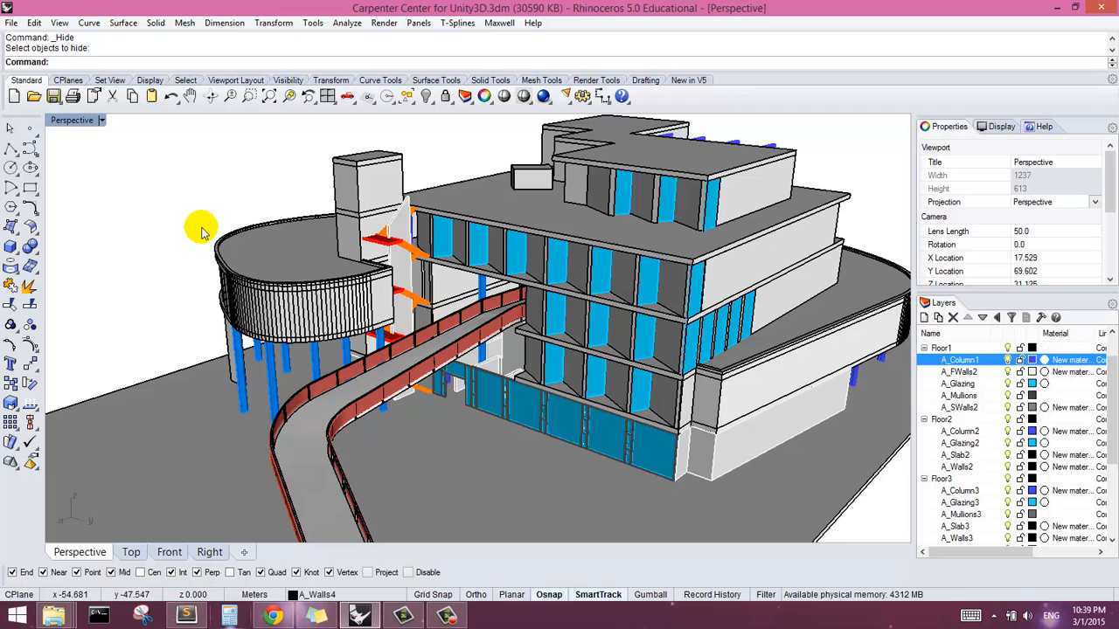
pyautogui.moveTo(543, 371); pyautogui.dragTo(583, 344, button='right')
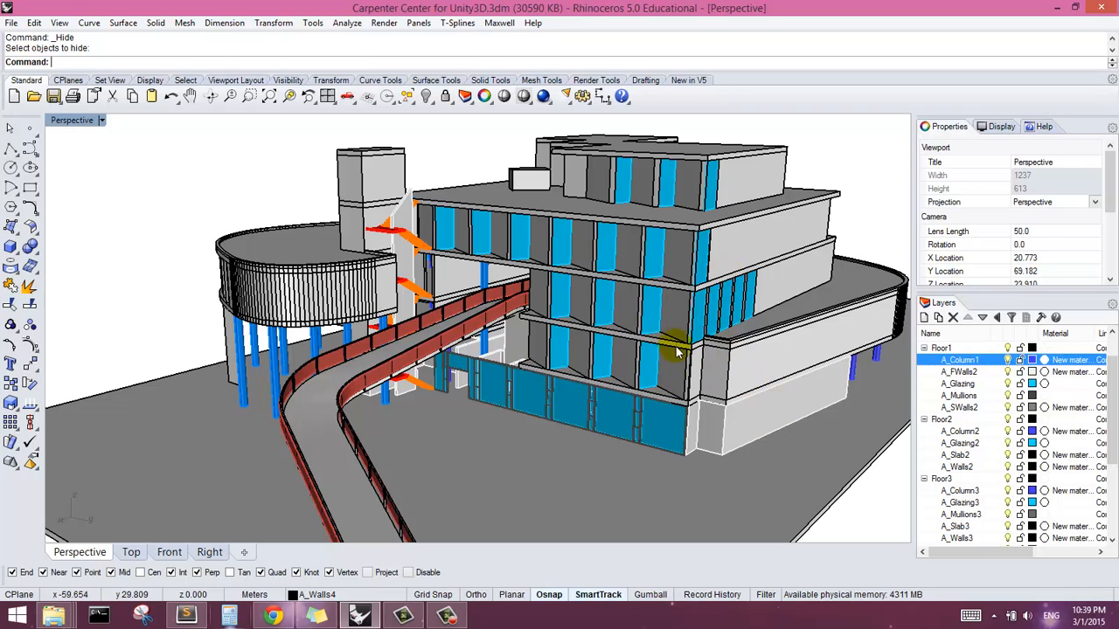
pyautogui.moveTo(1108, 398)
pyautogui.mouseDown()
pyautogui.moveTo(1109, 386)
pyautogui.moveTo(1104, 441)
pyautogui.moveTo(1104, 413)
pyautogui.mouseUp()
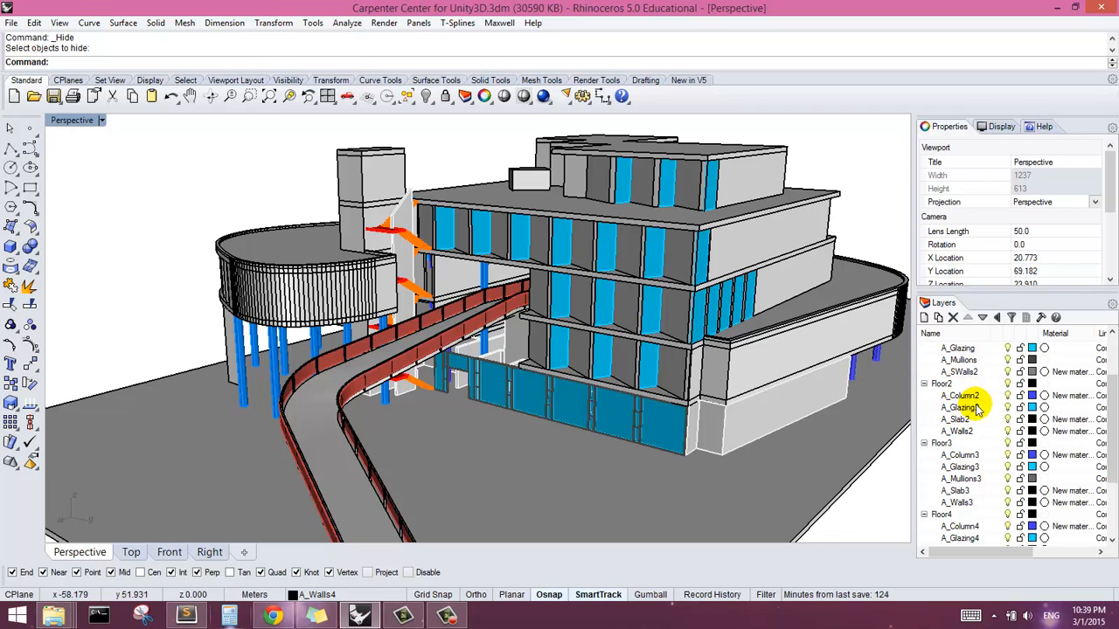
pyautogui.scroll(1, 990, 414)
pyautogui.scroll(1, 1103, 424)
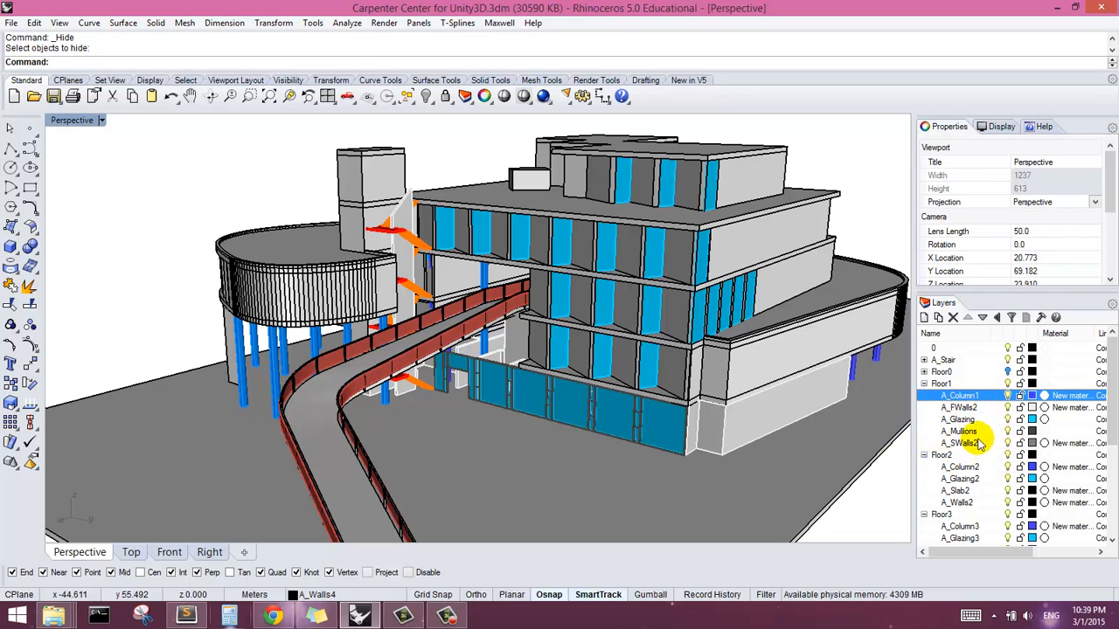
# - Examine the ramp-side facade up close, including its angled walls, floor slabs and recessed glazing
pyautogui.moveTo(745, 426); pyautogui.dragTo(723, 400, button='right')
pyautogui.moveTo(594, 374)
pyautogui.mouseDown(button='right')
pyautogui.moveTo(589, 353)
pyautogui.moveTo(603, 374)
pyautogui.mouseUp(button='right')
pyautogui.scroll(1, 603, 374)
pyautogui.scroll(2, 618, 284)
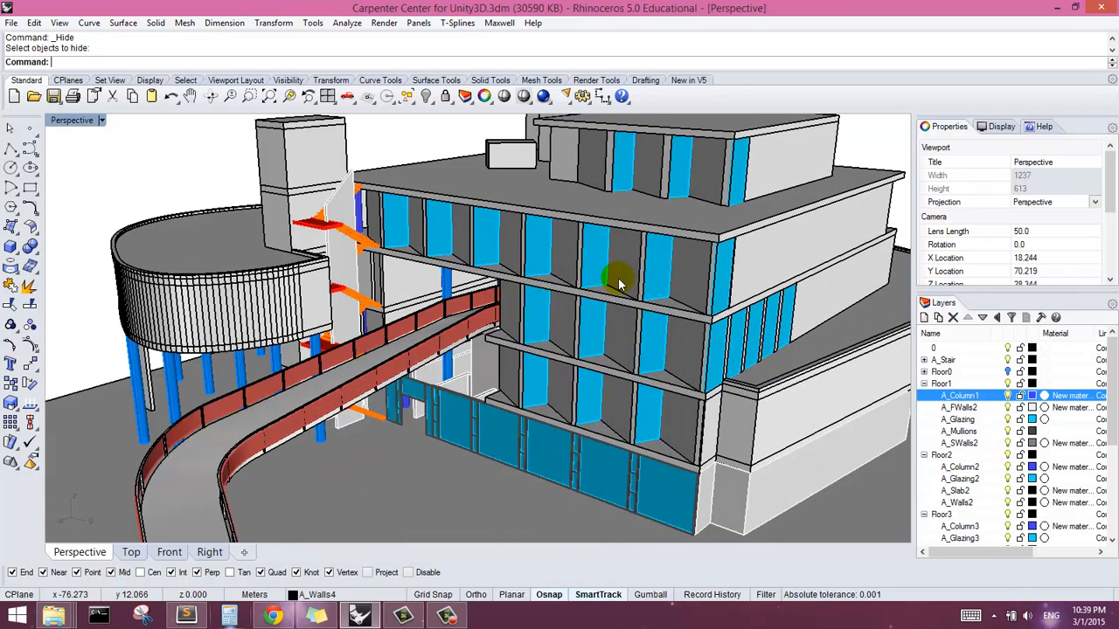
pyautogui.scroll(2, 637, 307)
pyautogui.scroll(-2, 642, 321)
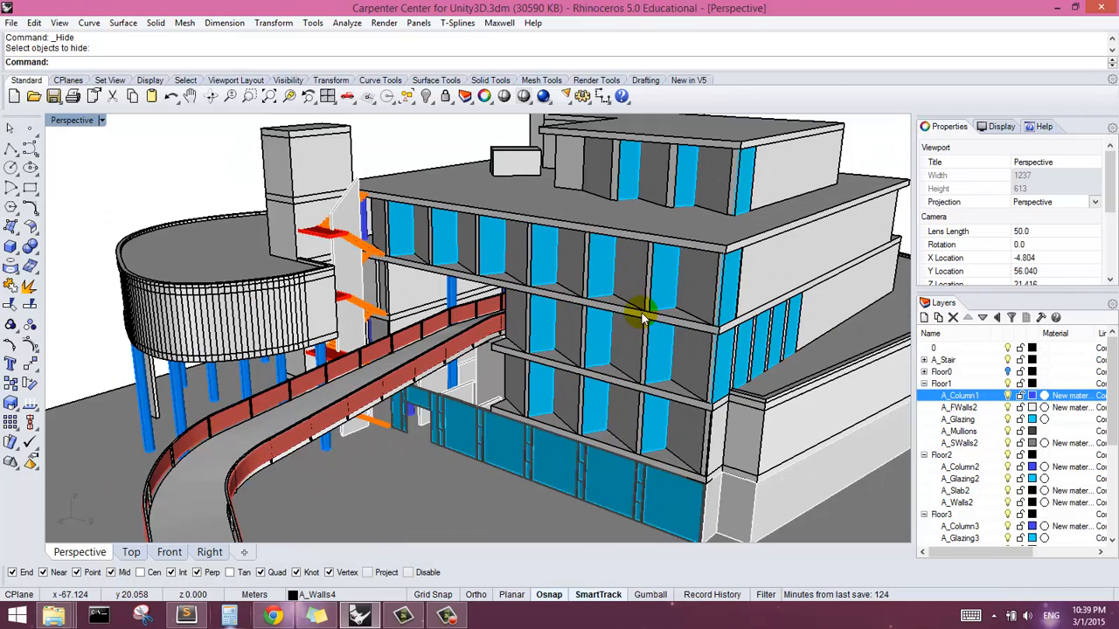
pyautogui.scroll(3, 601, 348)
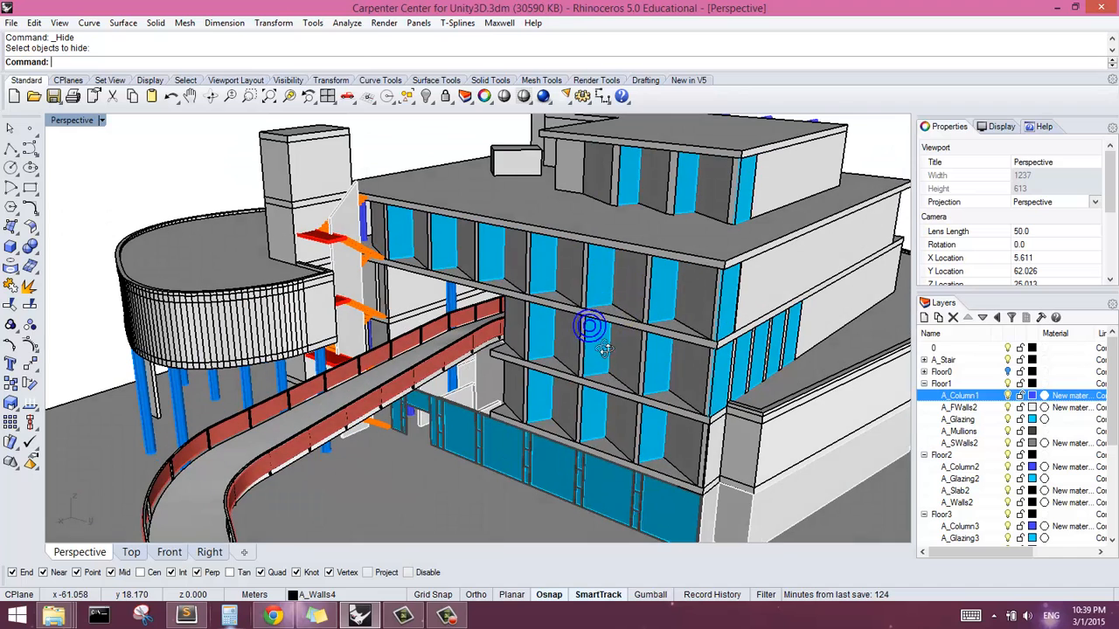
pyautogui.scroll(2, 624, 381)
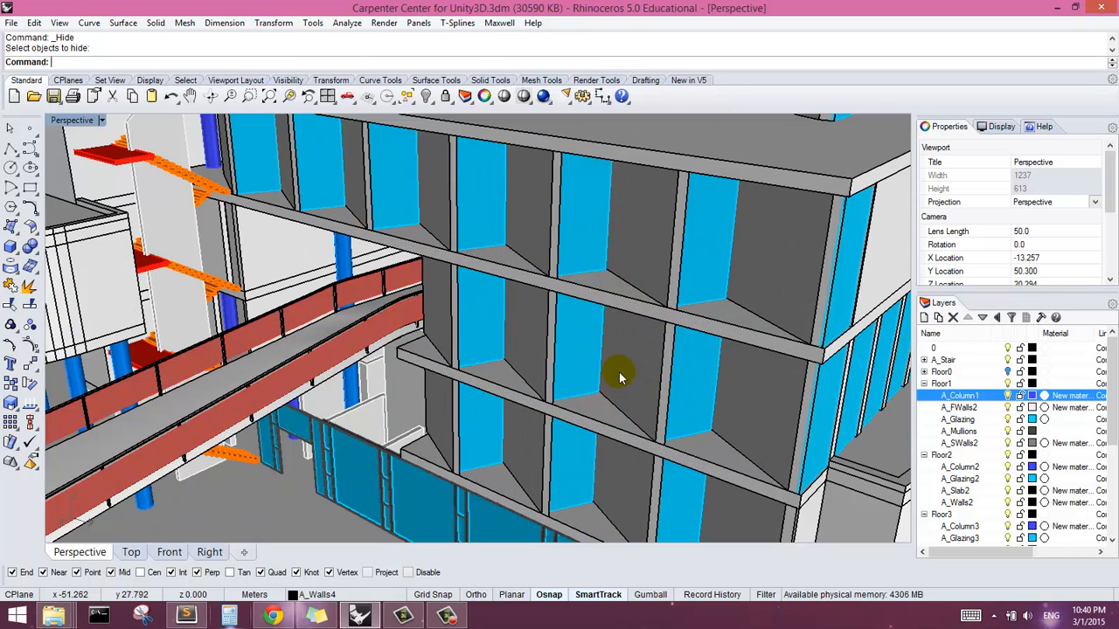
pyautogui.moveTo(655, 389); pyautogui.dragTo(644, 379, button='right')
pyautogui.moveTo(615, 345); pyautogui.dragTo(593, 346, button='right')
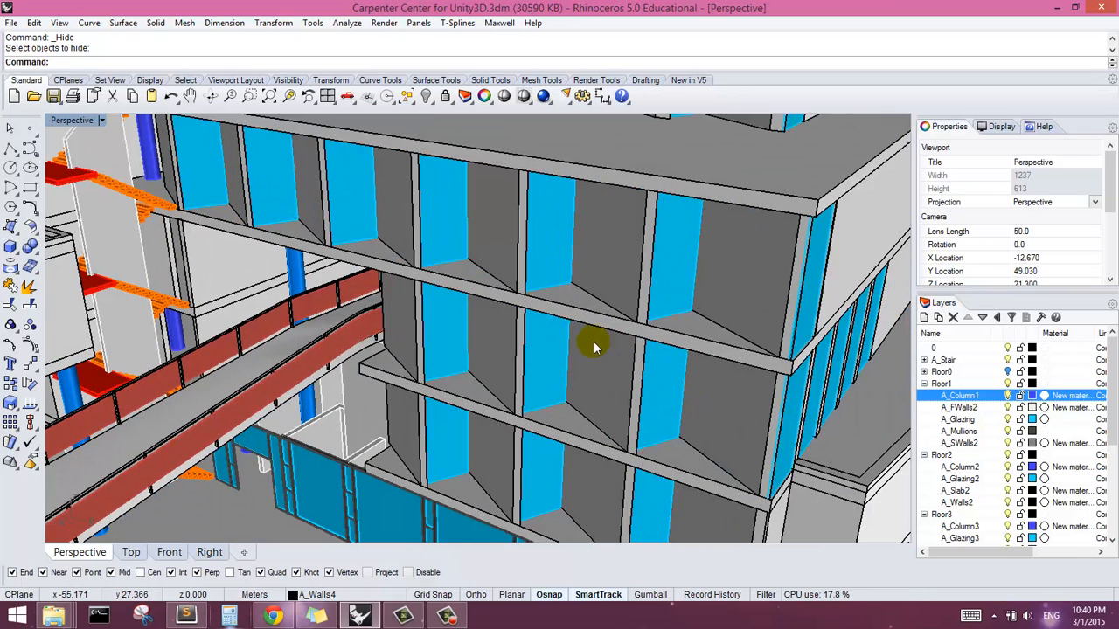
pyautogui.moveTo(670, 384)
pyautogui.mouseDown(button='right')
pyautogui.moveTo(690, 382)
pyautogui.moveTo(655, 371)
pyautogui.moveTo(674, 371)
pyautogui.moveTo(671, 384)
pyautogui.moveTo(656, 370)
pyautogui.moveTo(673, 358)
pyautogui.moveTo(657, 369)
pyautogui.mouseUp(button='right')
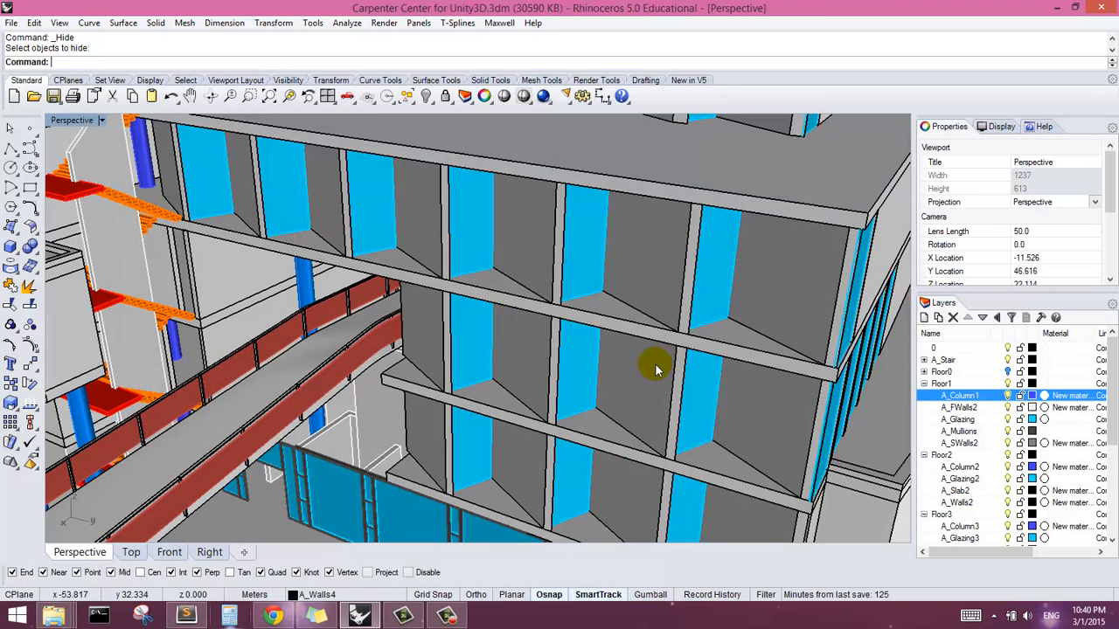
# - Select an angled facade wall on the A_Walls3 layer and inspect its surface normals with the Dir command
pyautogui.click(651, 373)
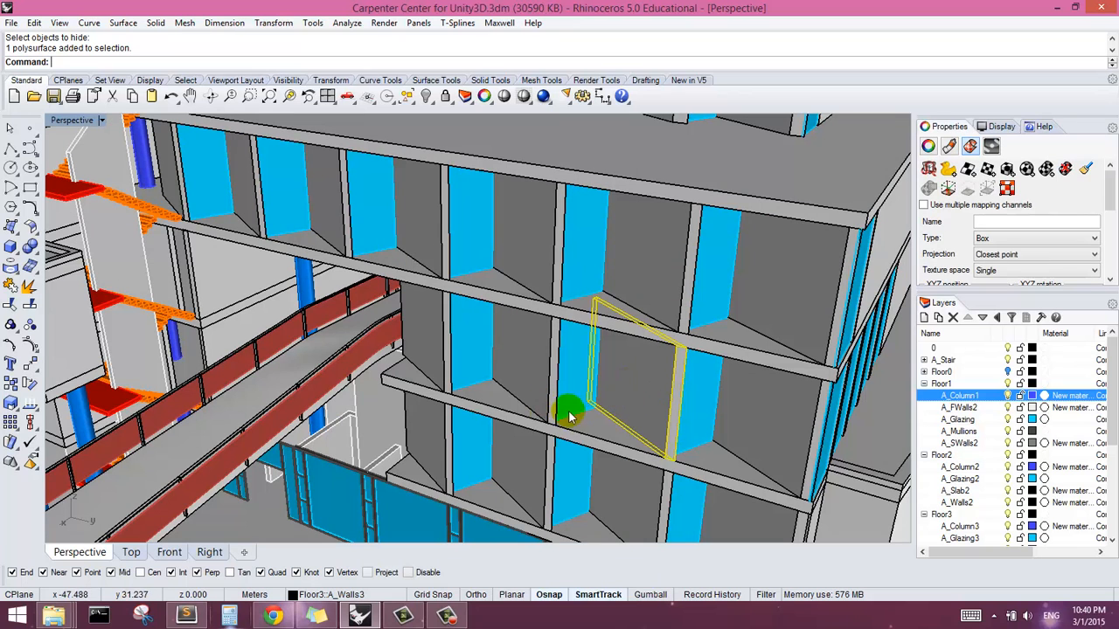
pyautogui.moveTo(646, 389); pyautogui.dragTo(642, 361, button='right')
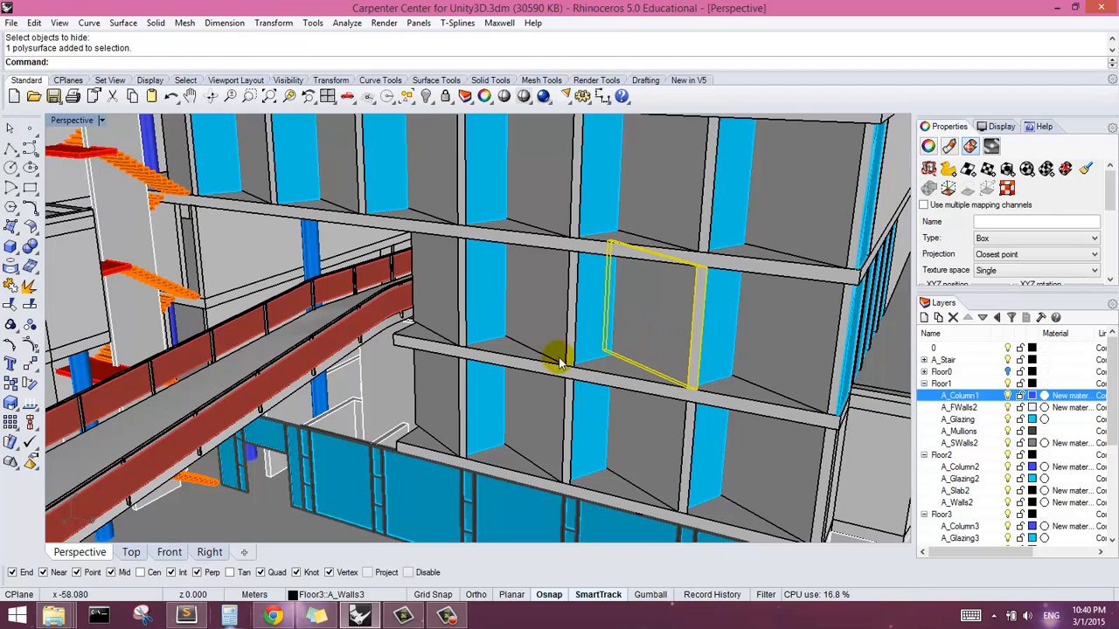
pyautogui.moveTo(706, 325); pyautogui.dragTo(596, 359, button='right')
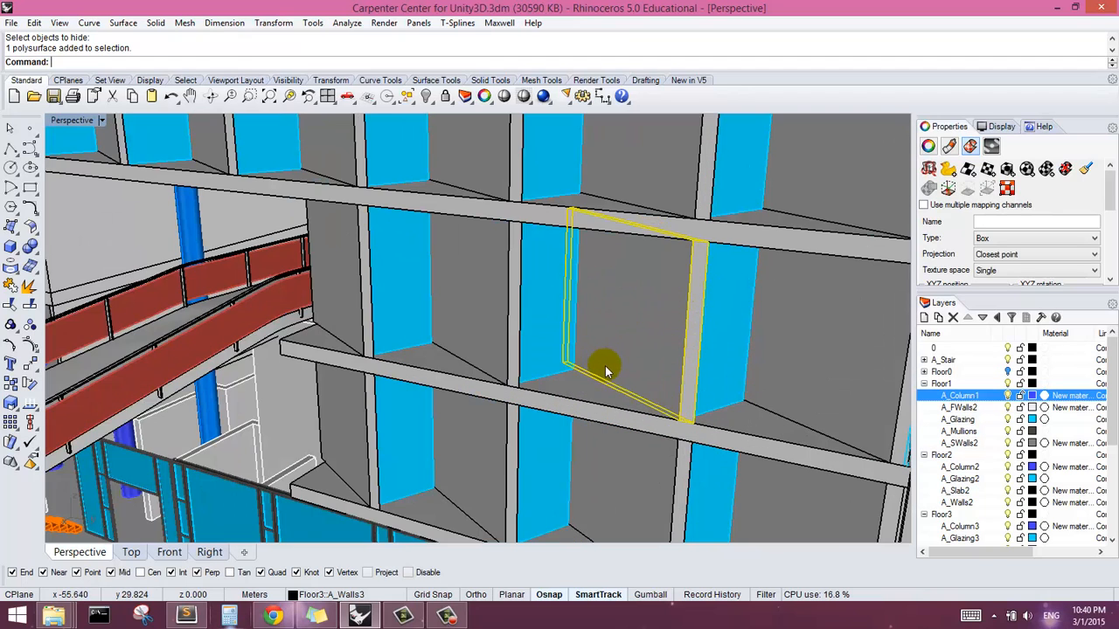
pyautogui.scroll(3, 606, 365)
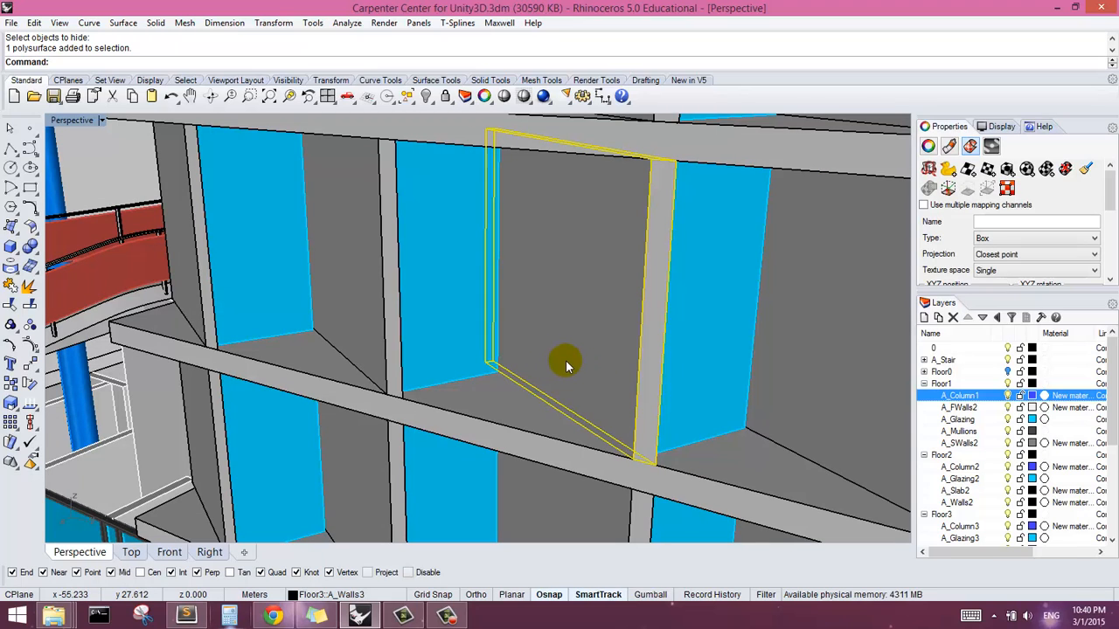
pyautogui.write('r')
pyautogui.press('Return')
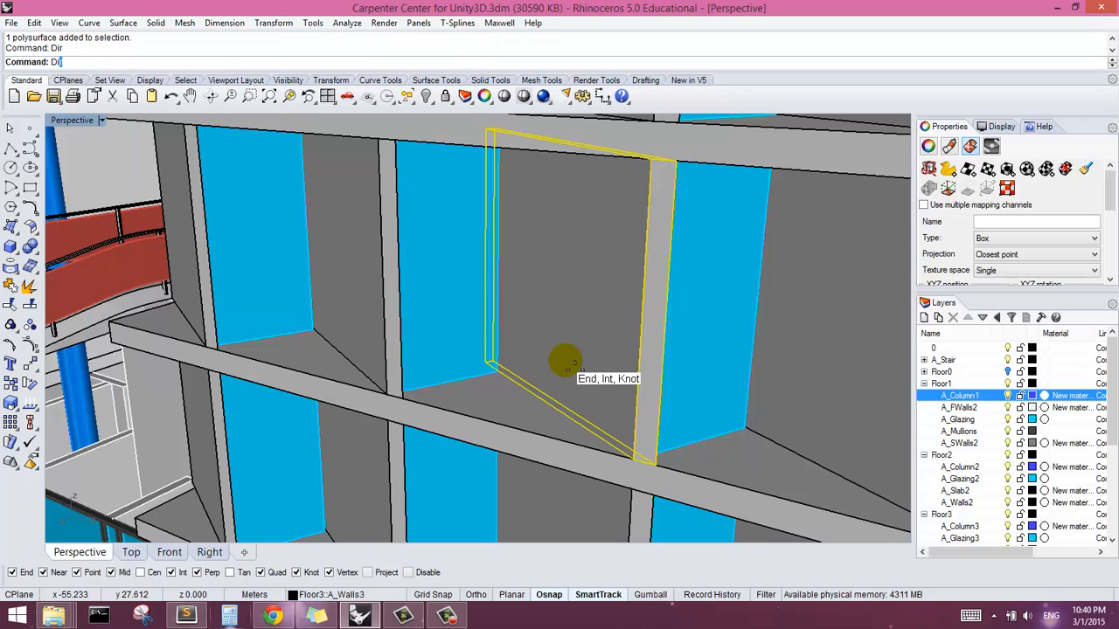
pyautogui.scroll(5, 638, 462)
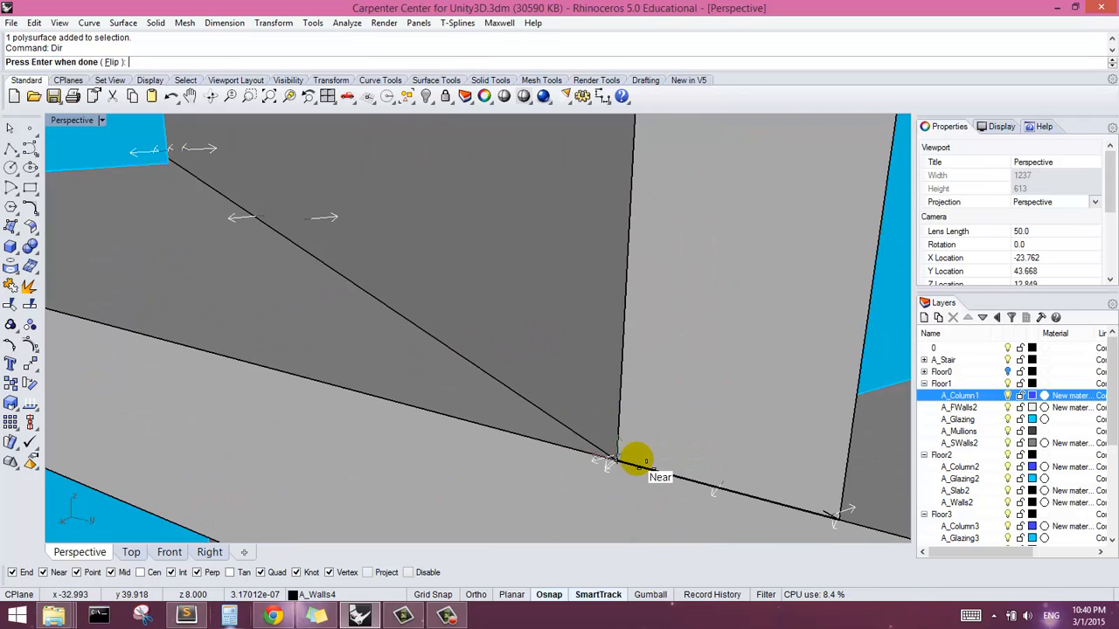
pyautogui.scroll(-4, 527, 397)
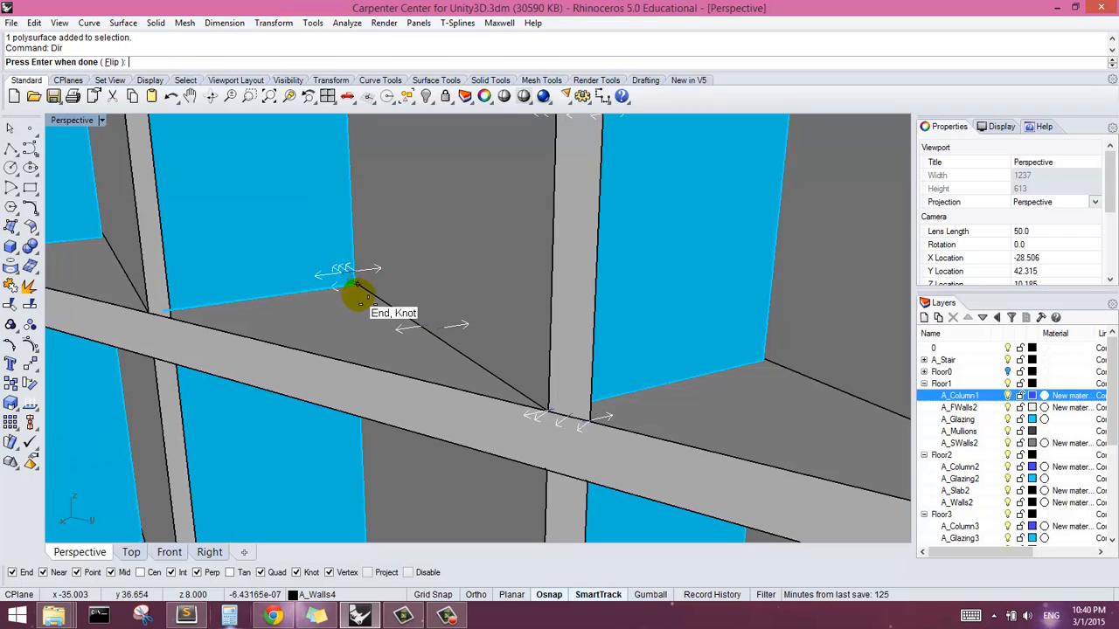
pyautogui.scroll(-5, 367, 268)
pyautogui.scroll(3, 387, 310)
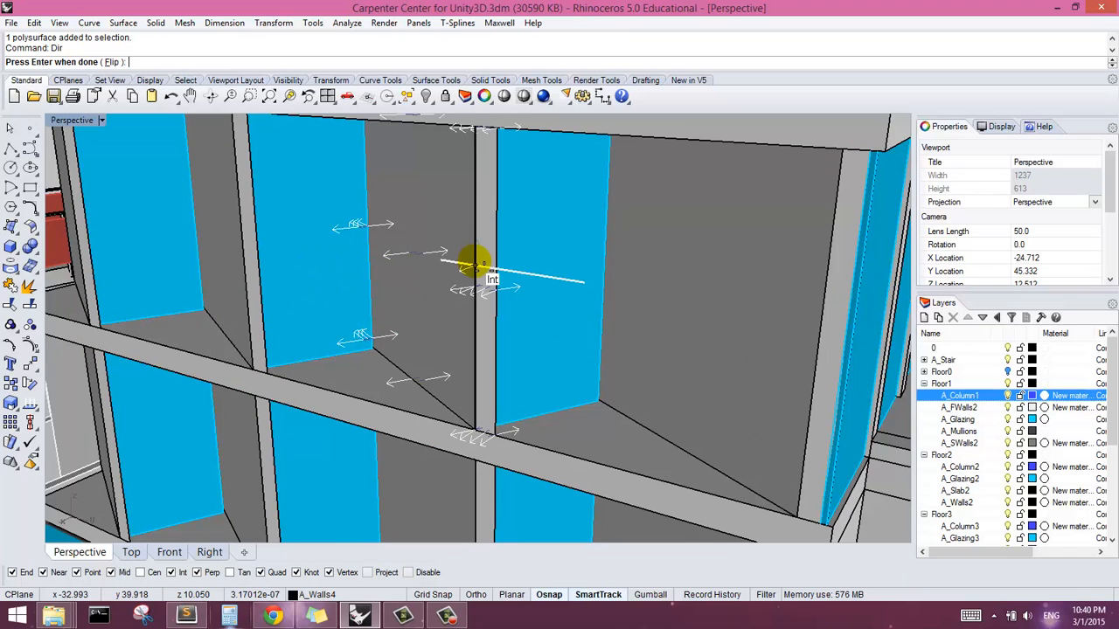
pyautogui.press('Return')
# - Select the angled wall again, inspect how it meets the slabs and glazing up to the building corner, and clear the selection
pyautogui.click(473, 262)
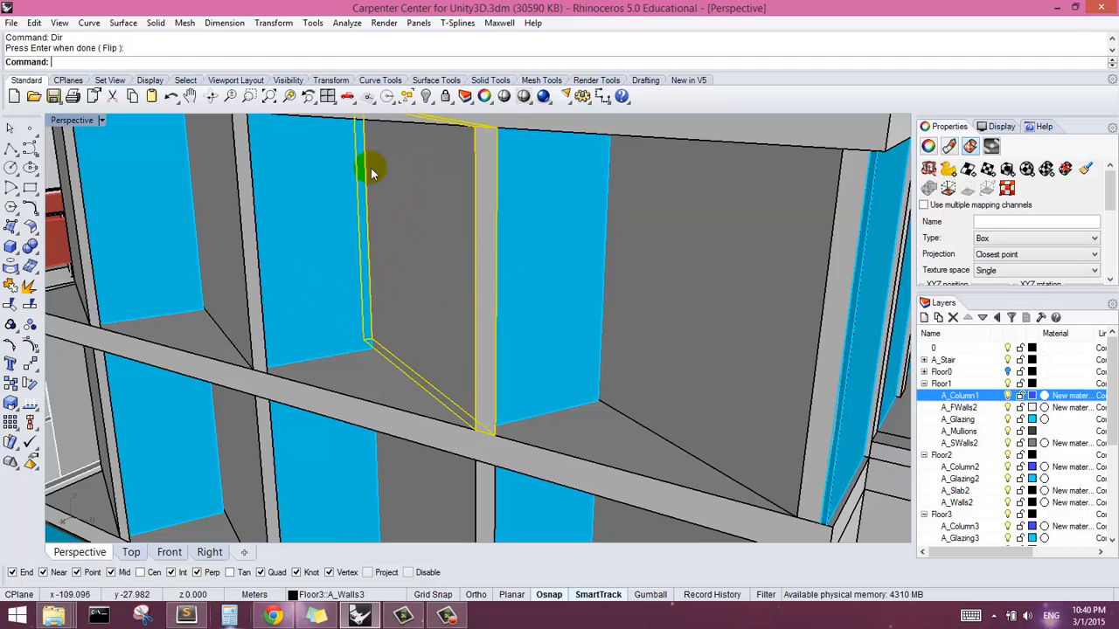
pyautogui.moveTo(458, 312)
pyautogui.mouseDown(button='right')
pyautogui.moveTo(518, 331)
pyautogui.moveTo(484, 319)
pyautogui.mouseUp(button='right')
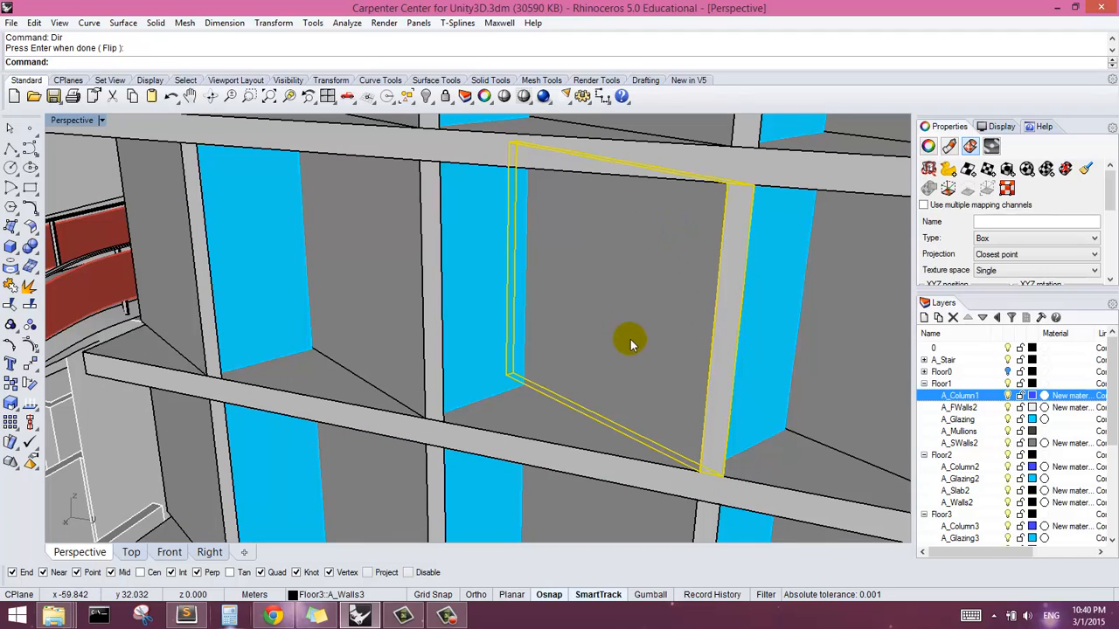
pyautogui.keyDown('shift'); pyautogui.moveTo(609, 365); pyautogui.dragTo(585, 297, button='right'); pyautogui.keyUp('shift')
pyautogui.scroll(-5, 562, 364)
pyautogui.scroll(-5, 575, 327)
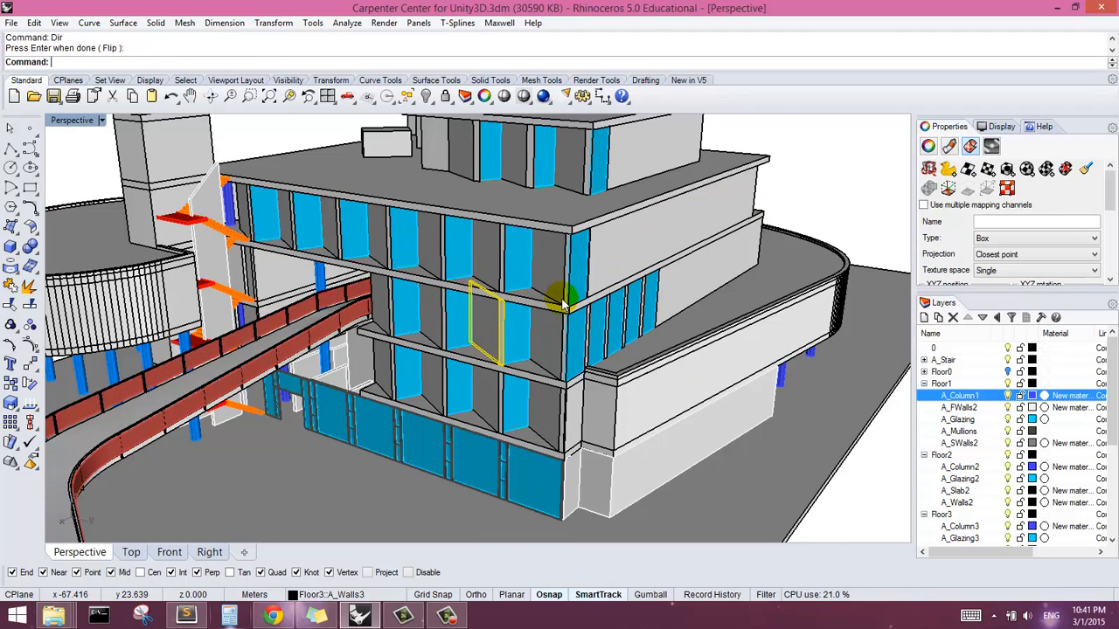
pyautogui.moveTo(440, 326); pyautogui.dragTo(530, 340, button='right')
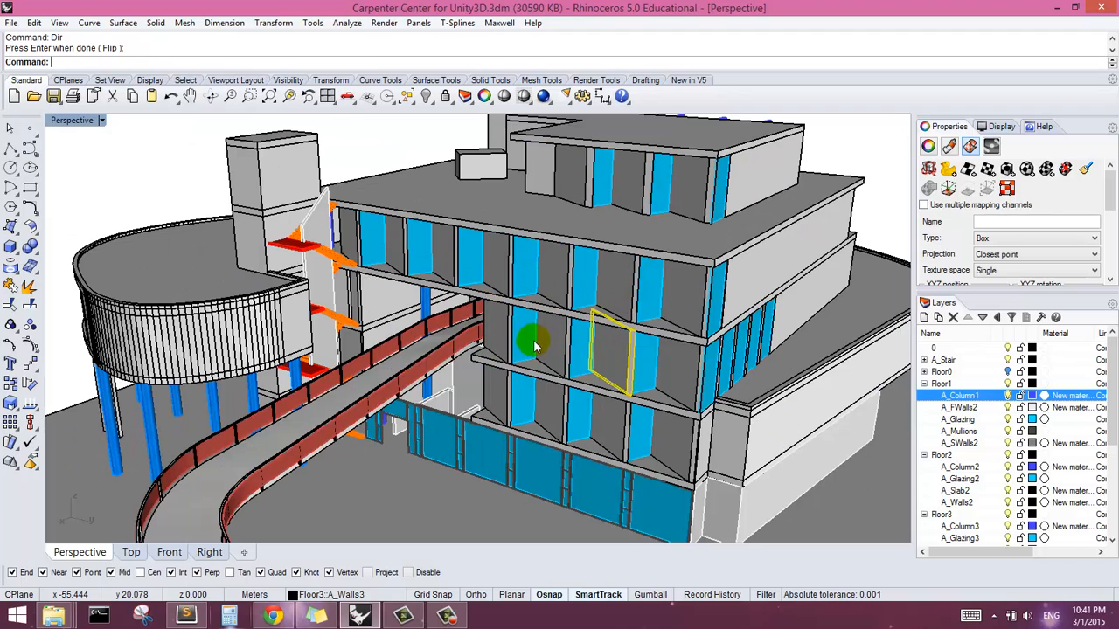
pyautogui.scroll(3, 610, 448)
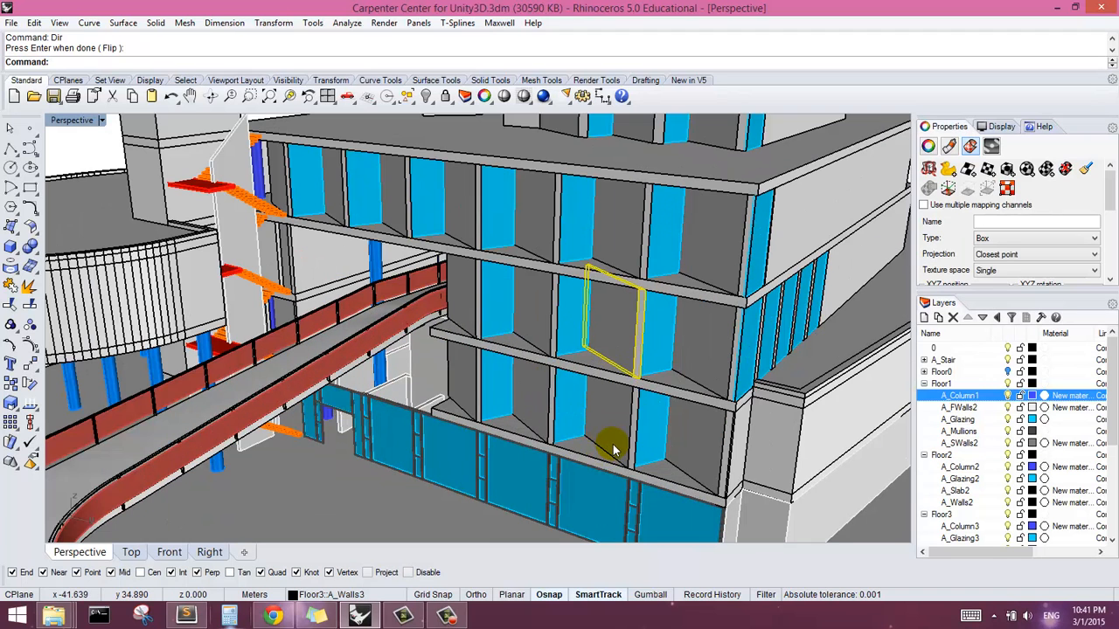
pyautogui.scroll(3, 625, 249)
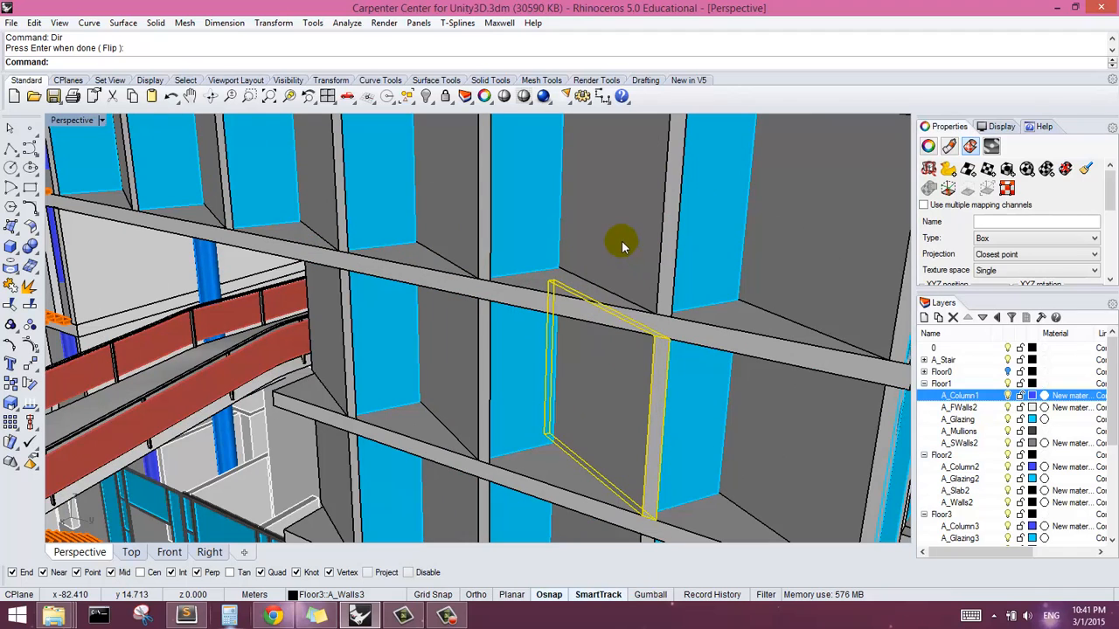
pyautogui.scroll(-2, 612, 245)
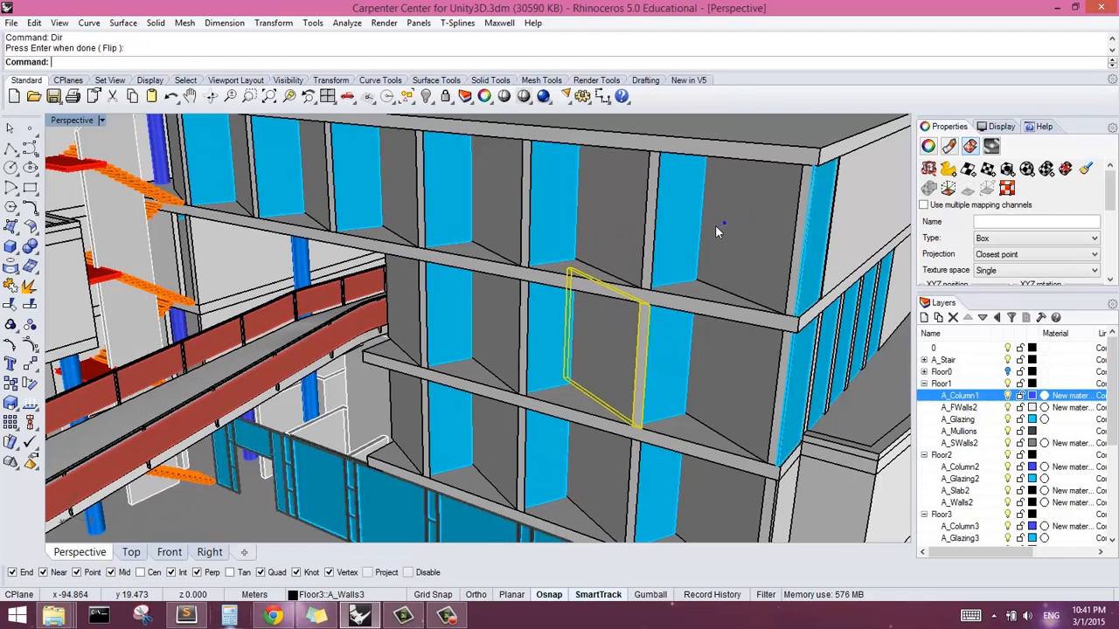
pyautogui.moveTo(725, 236); pyautogui.dragTo(712, 229, button='right')
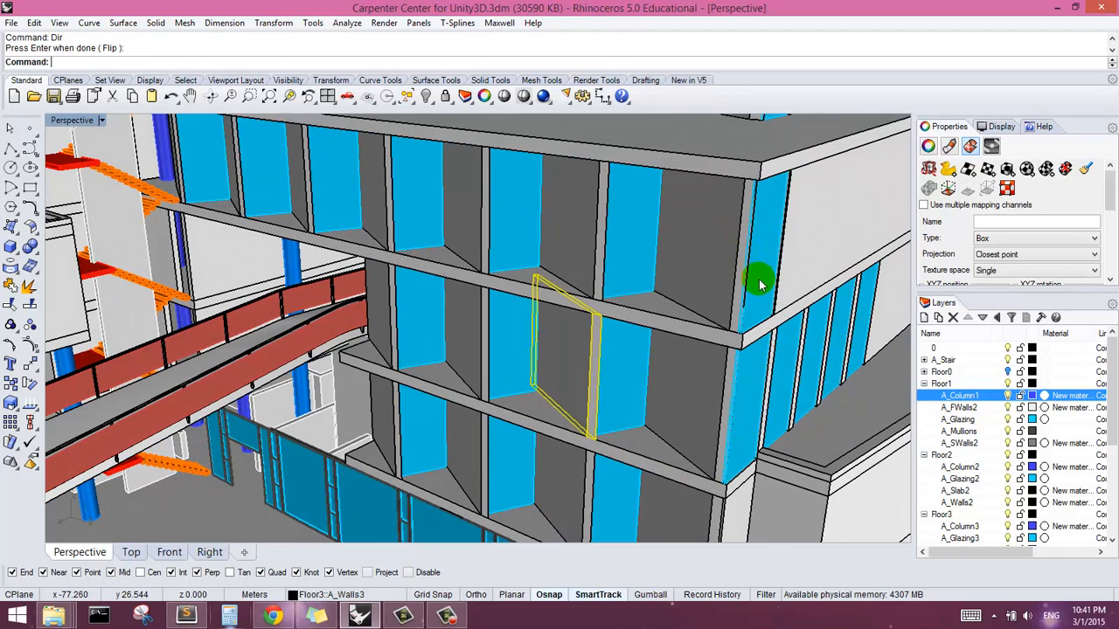
pyautogui.scroll(4, 759, 284)
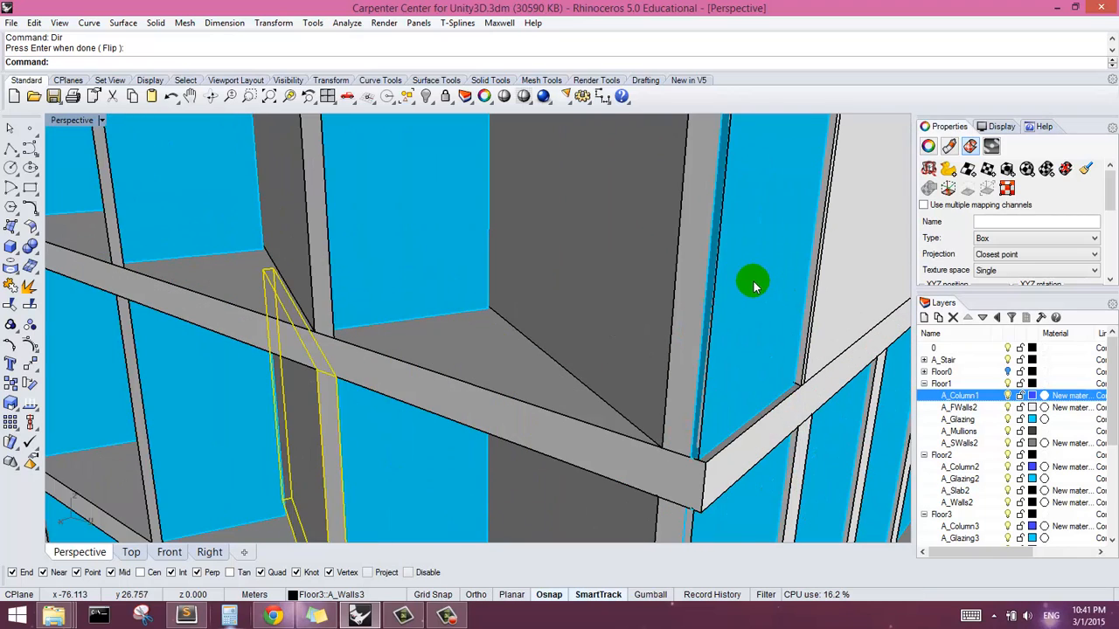
pyautogui.scroll(-4, 754, 285)
pyautogui.scroll(-3, 653, 411)
pyautogui.moveTo(652, 411); pyautogui.dragTo(551, 164, button='right')
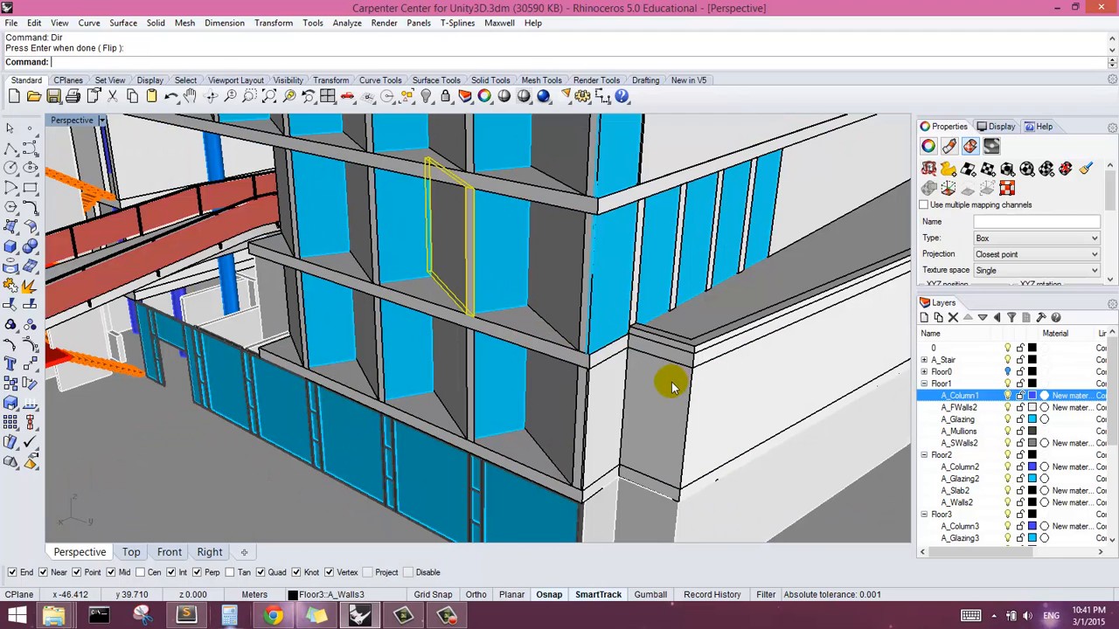
pyautogui.keyDown('shift'); pyautogui.moveTo(671, 381); pyautogui.dragTo(661, 356, button='right'); pyautogui.keyUp('shift')
pyautogui.press('Escape')
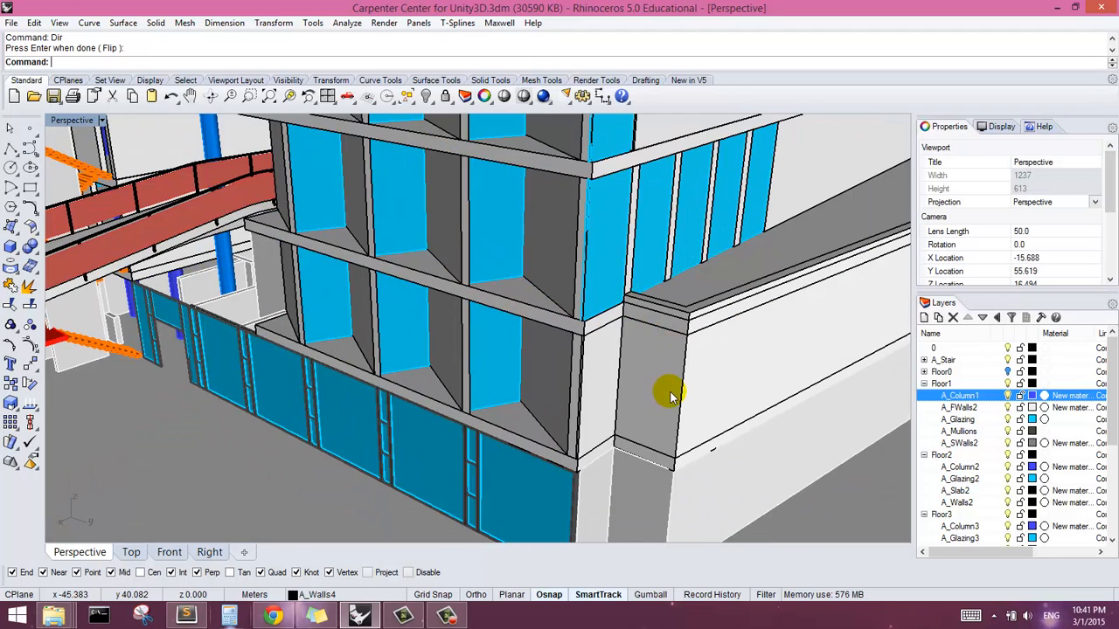
# - Select the Floor2 wall on the A_Walls2 layer at the building corner and display its surface directions with the Dir command
pyautogui.click(683, 389)
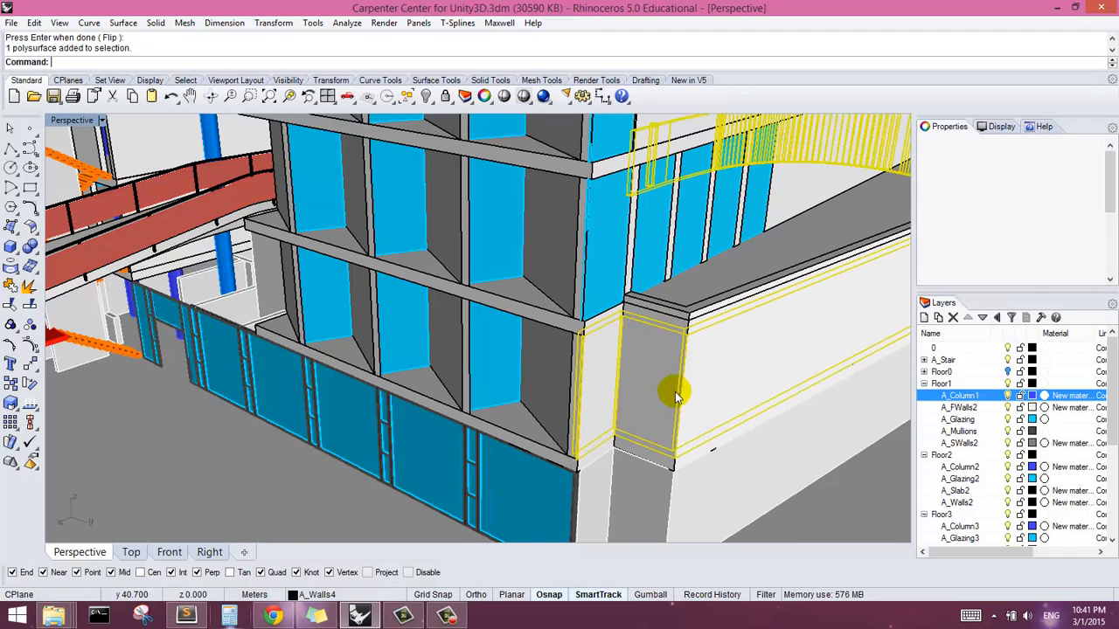
pyautogui.scroll(8, 687, 345)
pyautogui.keyDown('shift'); pyautogui.moveTo(684, 347); pyautogui.dragTo(568, 373, button='right'); pyautogui.keyUp('shift')
pyautogui.scroll(-5, 622, 328)
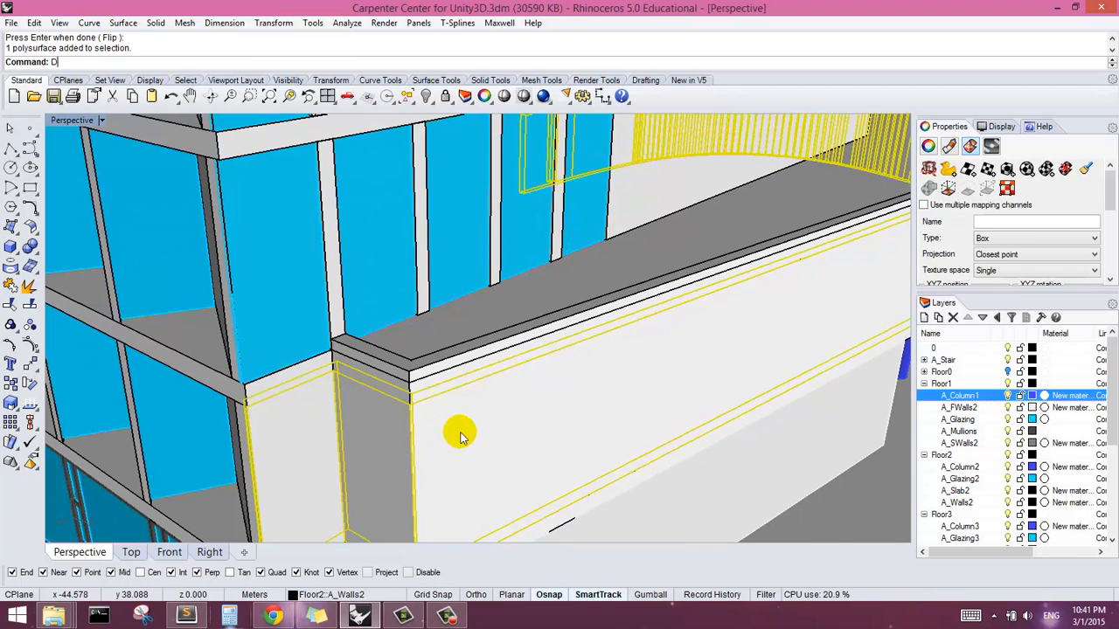
pyautogui.write('dir')
pyautogui.press('Return')
pyautogui.moveTo(663, 387); pyautogui.dragTo(629, 380, button='right')
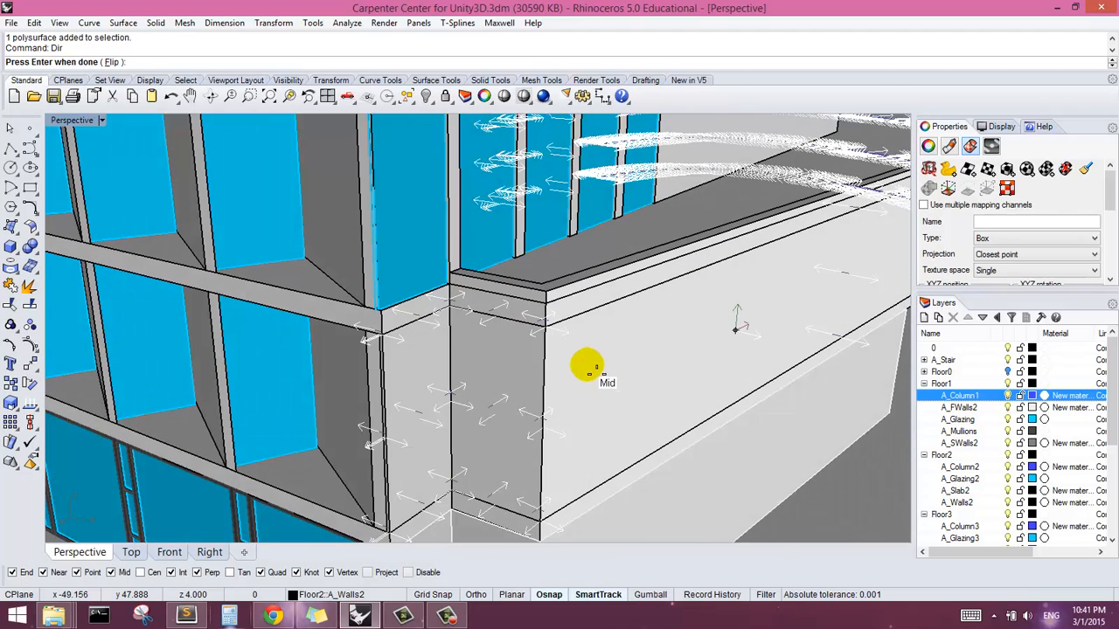
# - Examine the direction arrows on the A_Walls2 corner wall's faces up close and end the direction check
pyautogui.scroll(4, 516, 344)
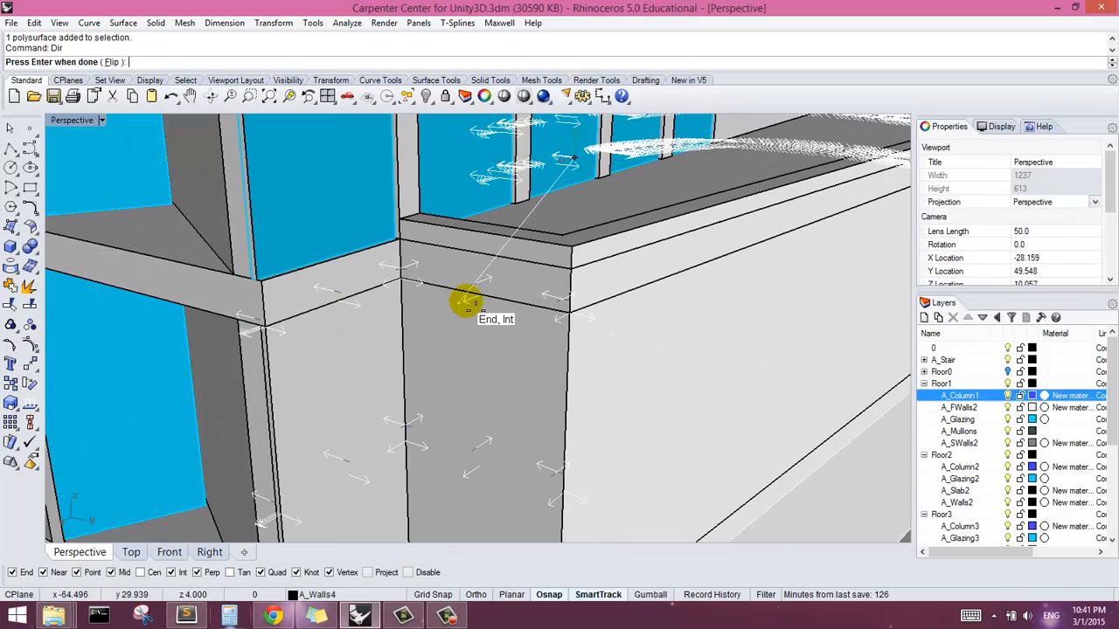
pyautogui.scroll(-3, 402, 376)
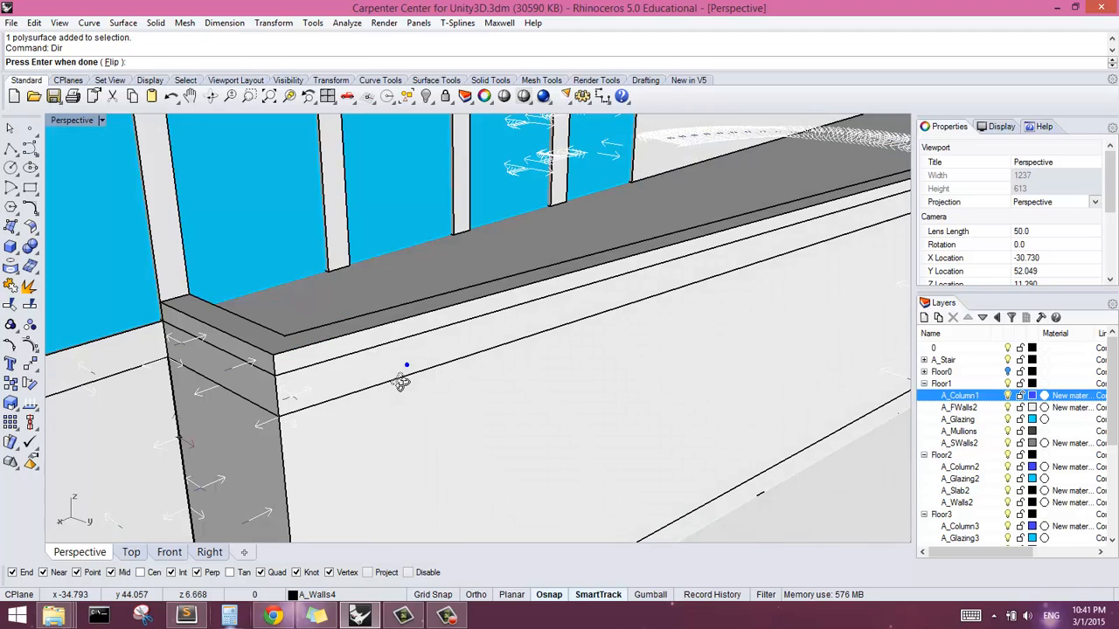
pyautogui.scroll(-1, 392, 375)
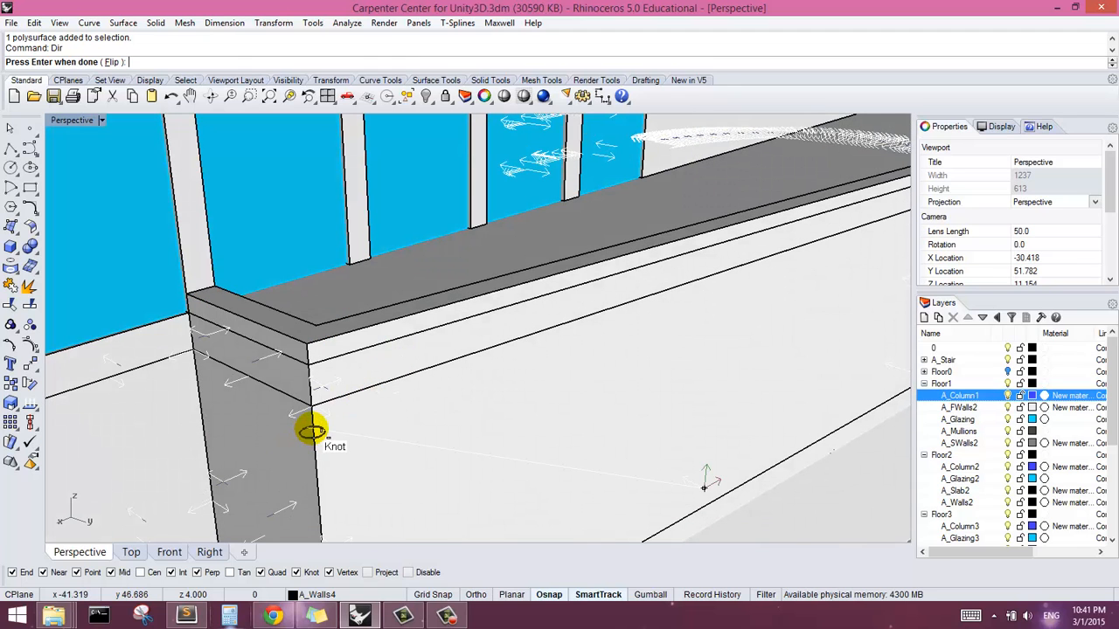
pyautogui.scroll(5, 311, 427)
pyautogui.scroll(-5, 302, 409)
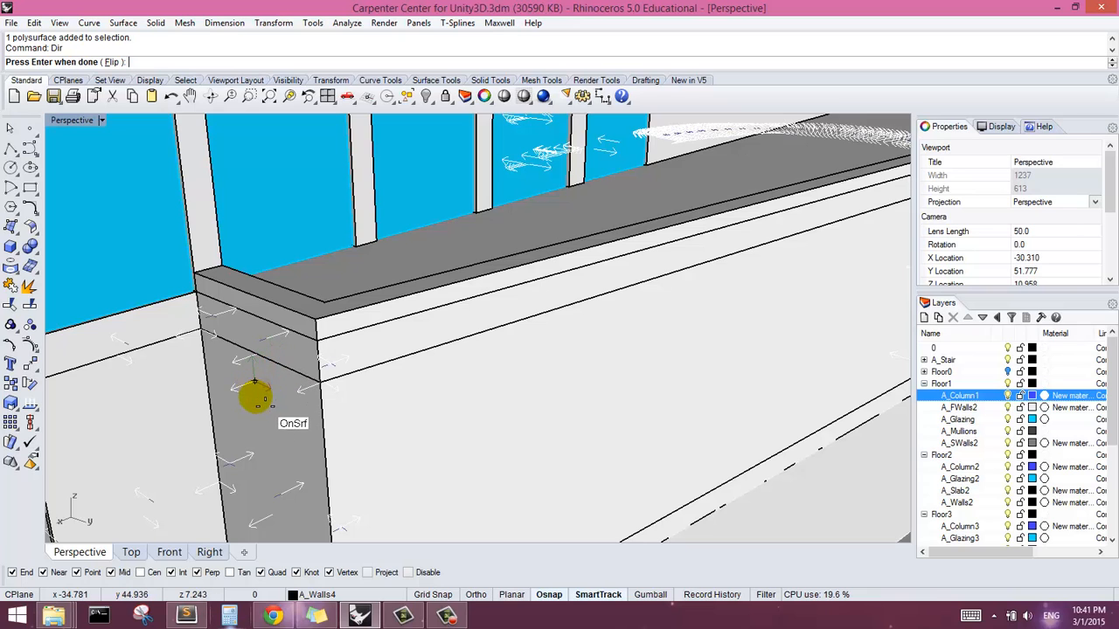
pyautogui.keyDown('shift'); pyautogui.moveTo(417, 383); pyautogui.dragTo(399, 369, button='right'); pyautogui.keyUp('shift')
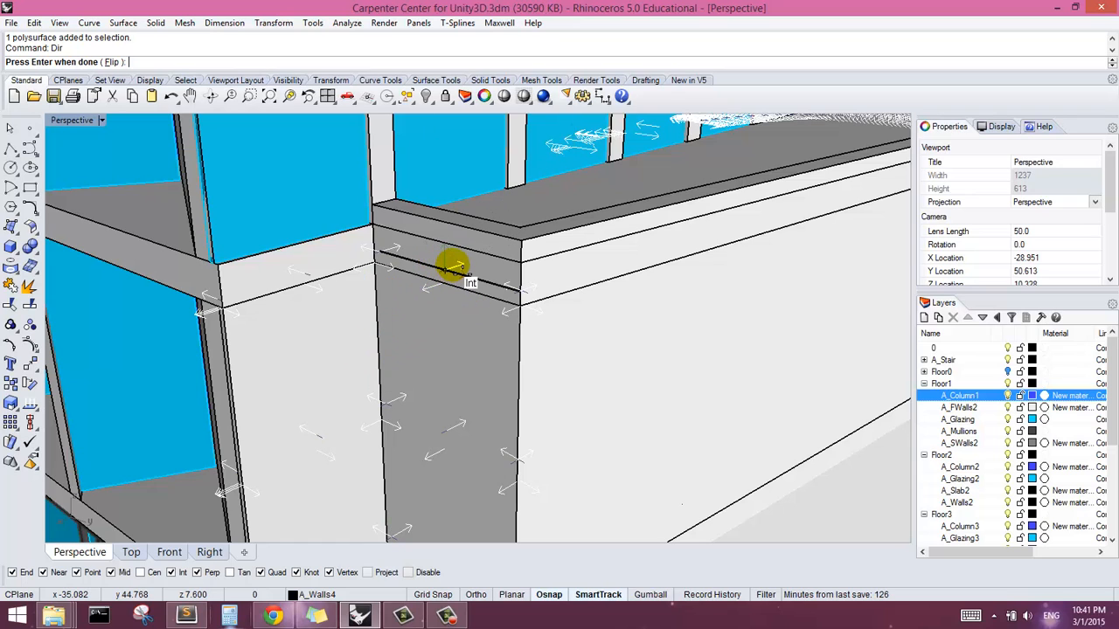
pyautogui.press('Return')
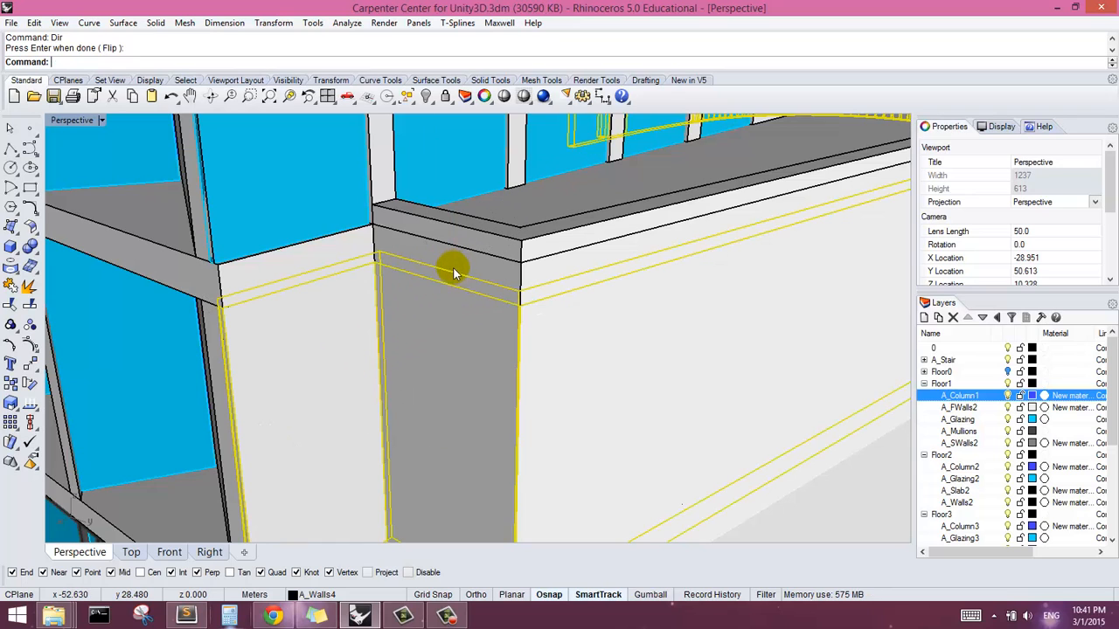
# - Examine the selected corner wall's thickness and its junction with the slab edge from several angles, both close up and farther away
pyautogui.scroll(-9, 420, 315)
pyautogui.moveTo(430, 341); pyautogui.dragTo(502, 344, button='right')
pyautogui.scroll(5, 503, 345)
pyautogui.moveTo(665, 370); pyautogui.dragTo(621, 320, button='right')
pyautogui.scroll(5, 620, 320)
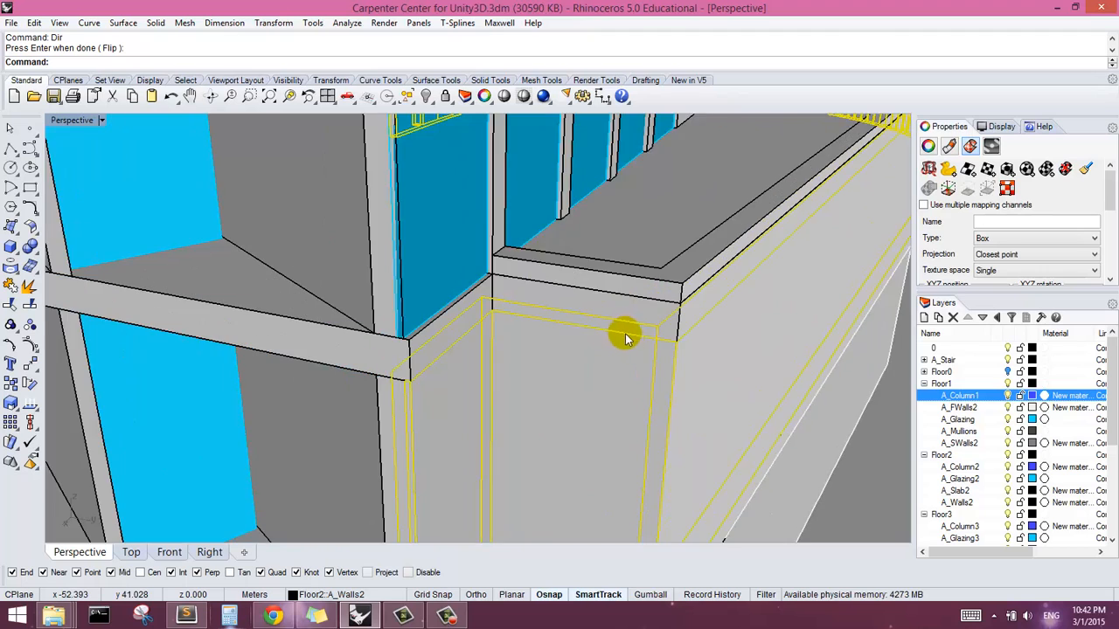
pyautogui.scroll(-3, 519, 341)
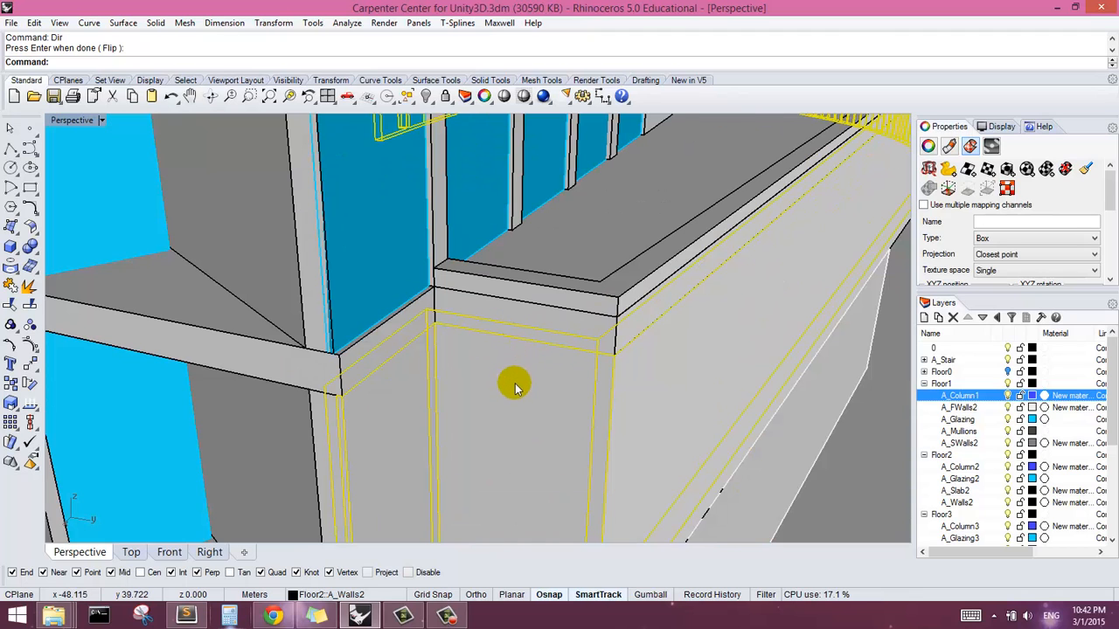
pyautogui.scroll(-3, 514, 392)
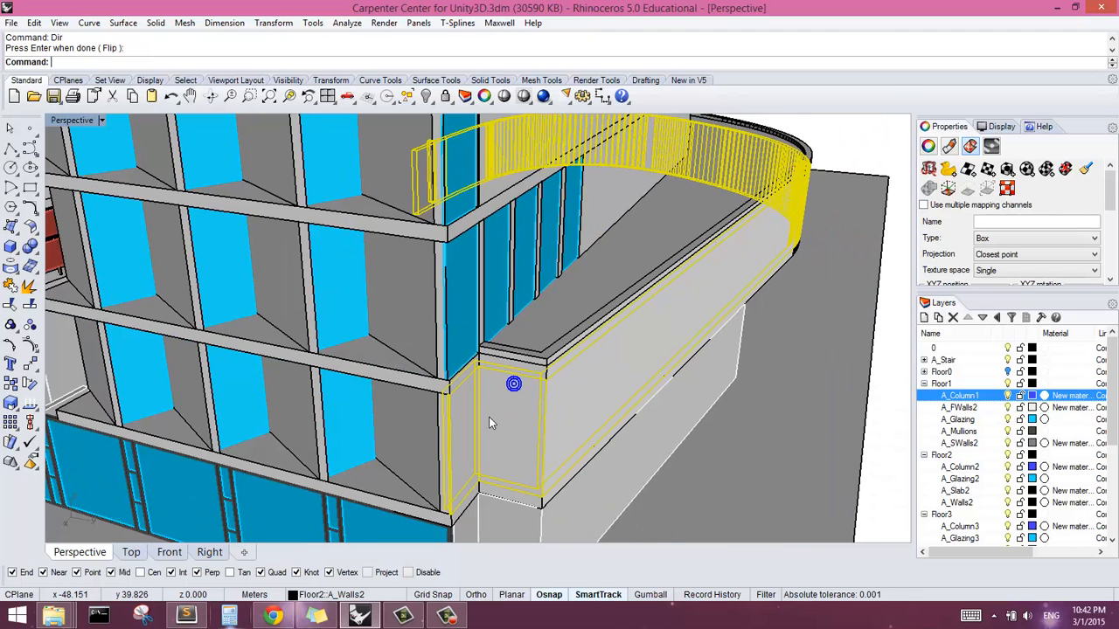
pyautogui.scroll(4, 463, 475)
pyautogui.scroll(3, 461, 476)
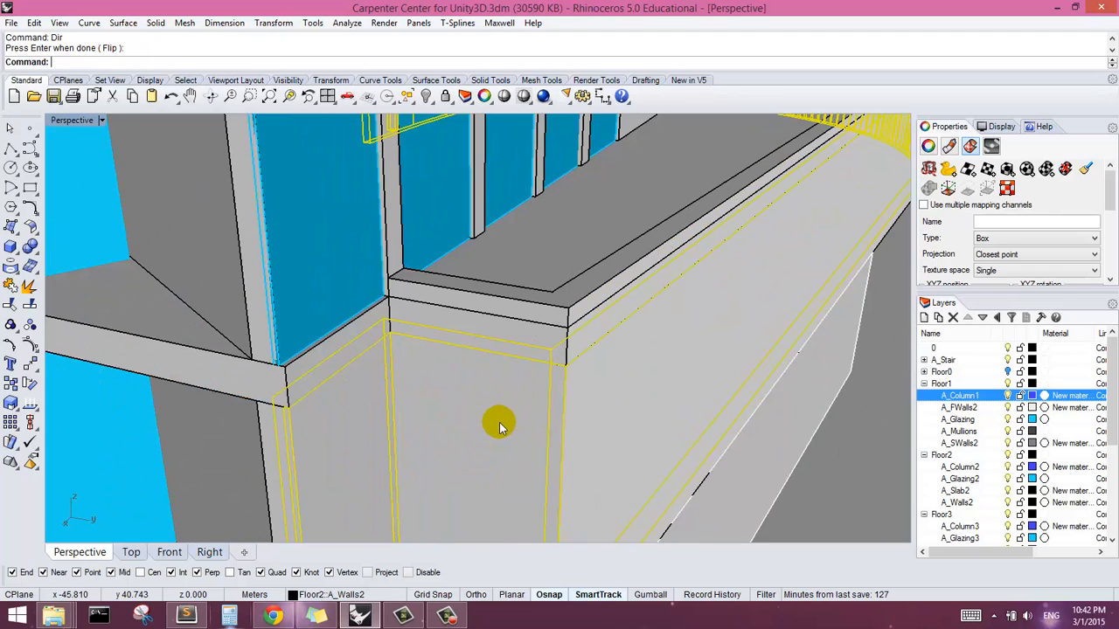
pyautogui.scroll(-3, 494, 411)
pyautogui.scroll(1, 524, 409)
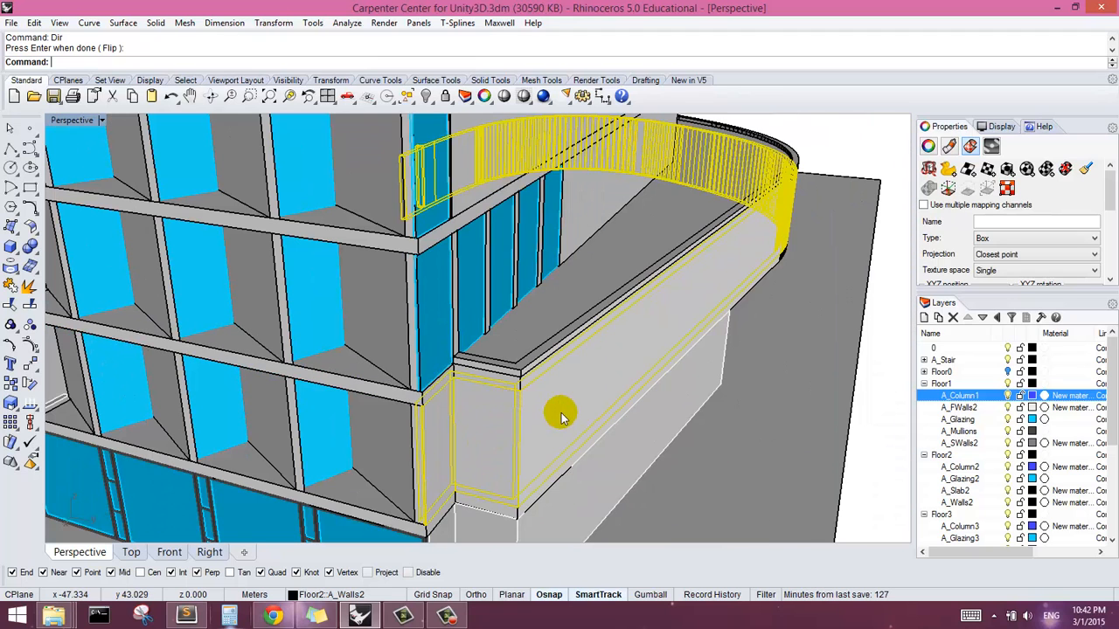
pyautogui.moveTo(542, 442); pyautogui.dragTo(484, 369, button='right')
pyautogui.scroll(-5, 566, 431)
pyautogui.click(447, 617)
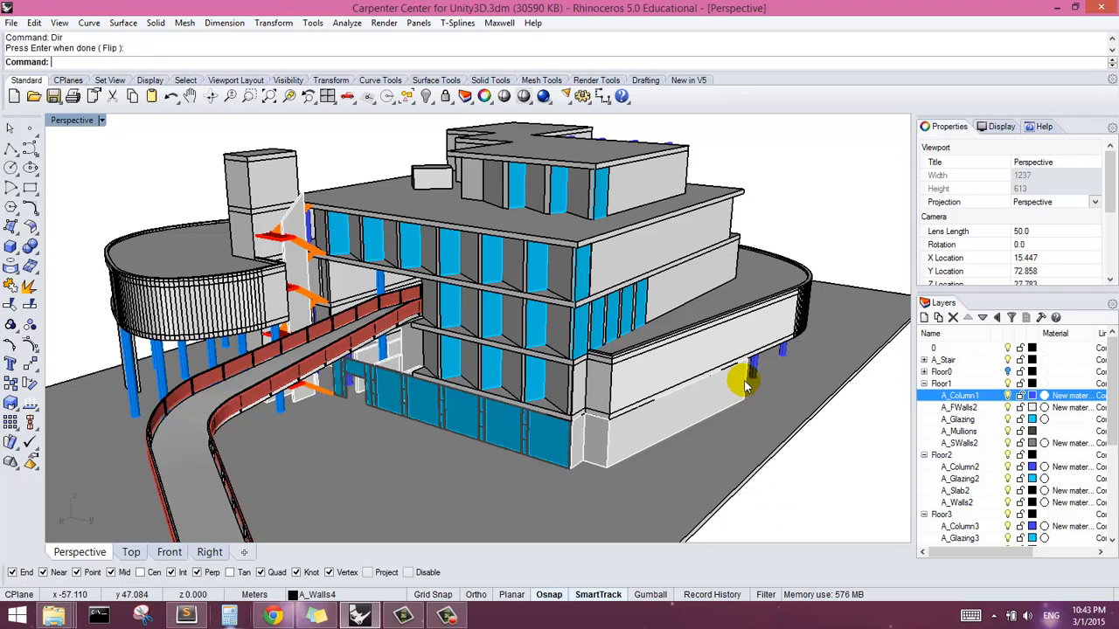
pyautogui.moveTo(714, 366); pyautogui.dragTo(708, 356, button='right')
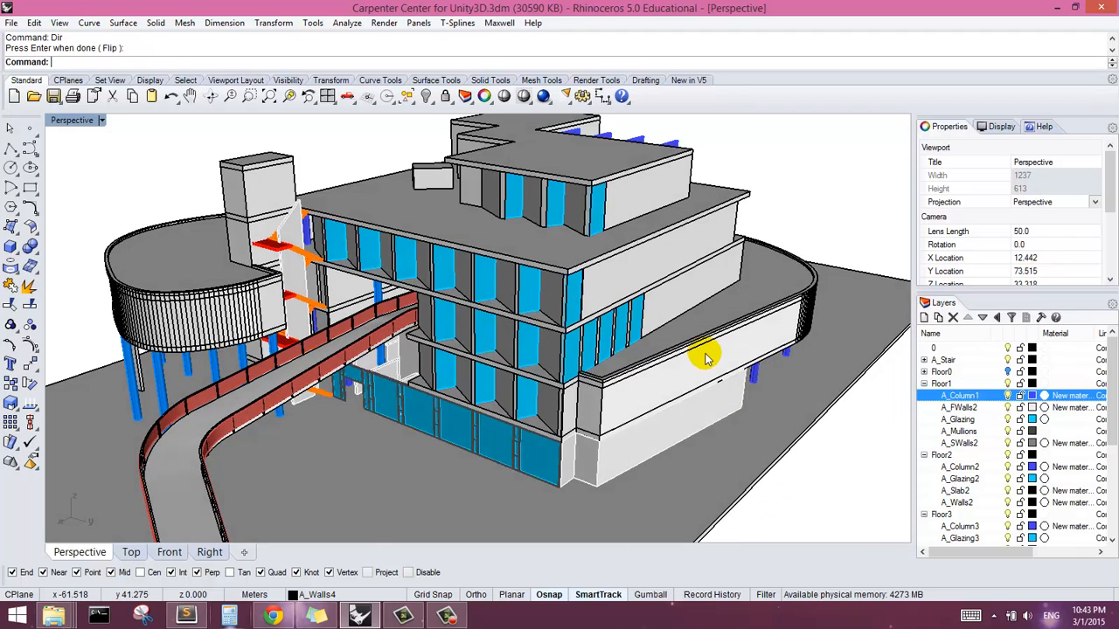
pyautogui.scroll(-2, 706, 356)
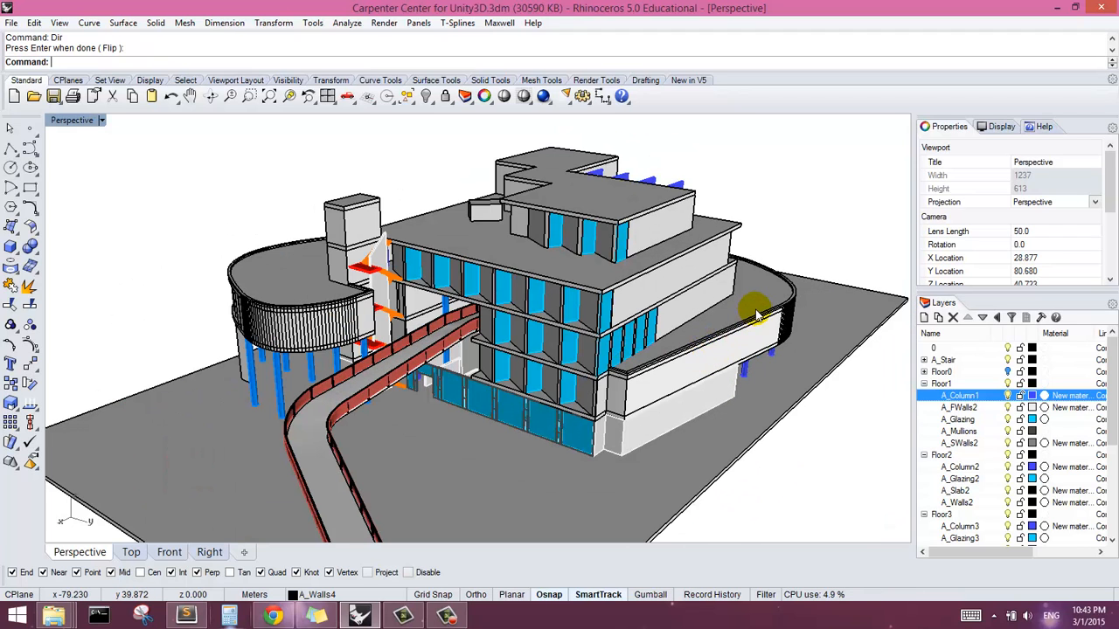
pyautogui.scroll(2, 744, 328)
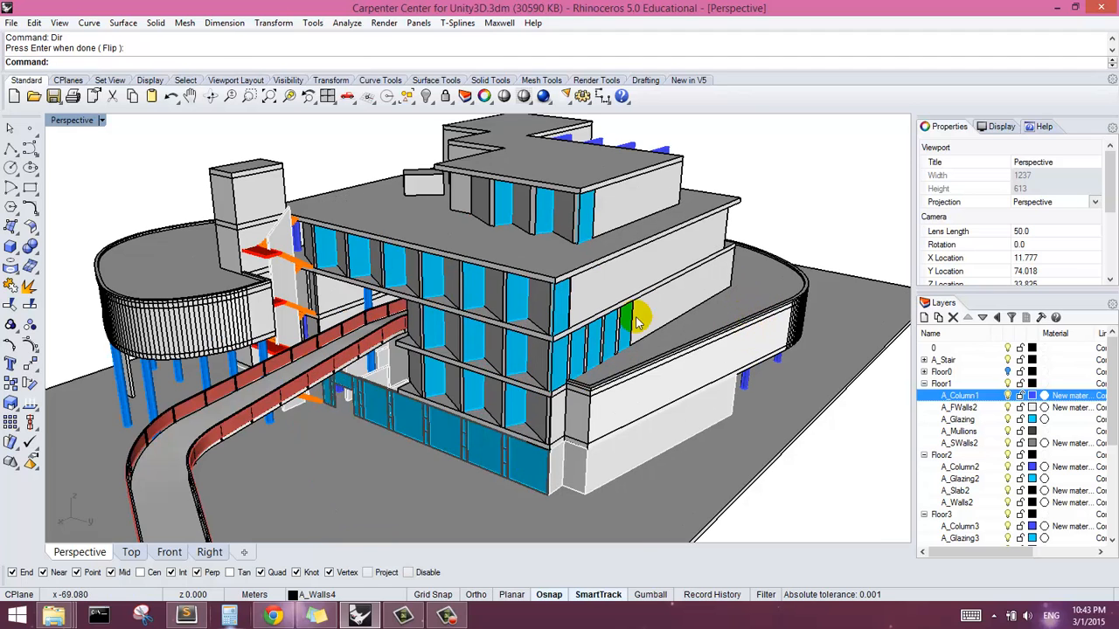
pyautogui.scroll(-2, 634, 317)
pyautogui.scroll(2, 583, 210)
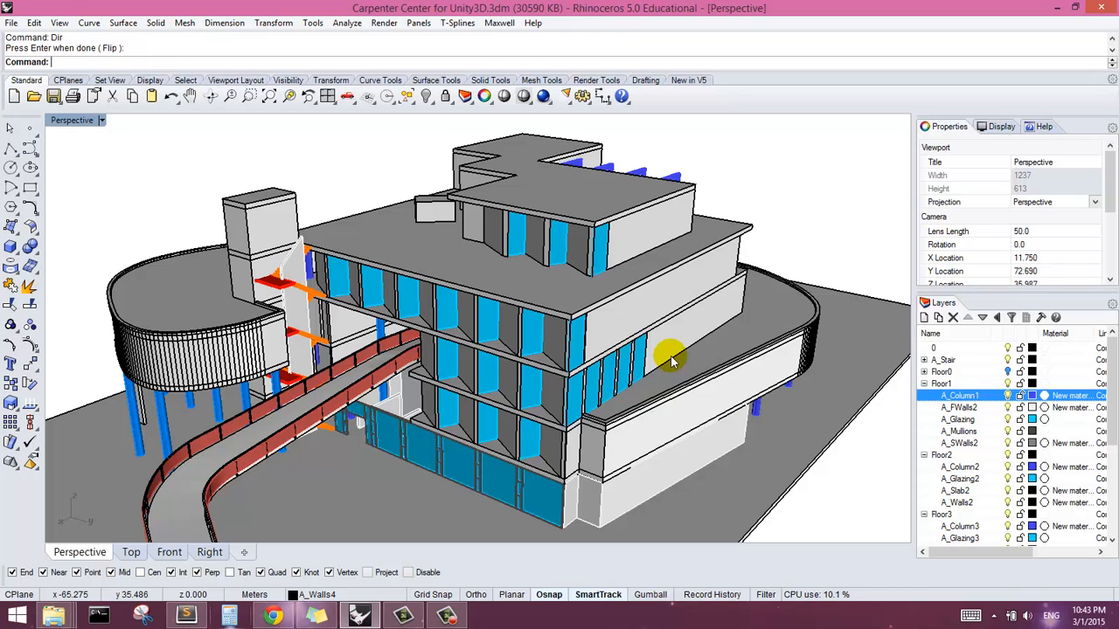
pyautogui.moveTo(670, 356); pyautogui.dragTo(780, 367, button='right')
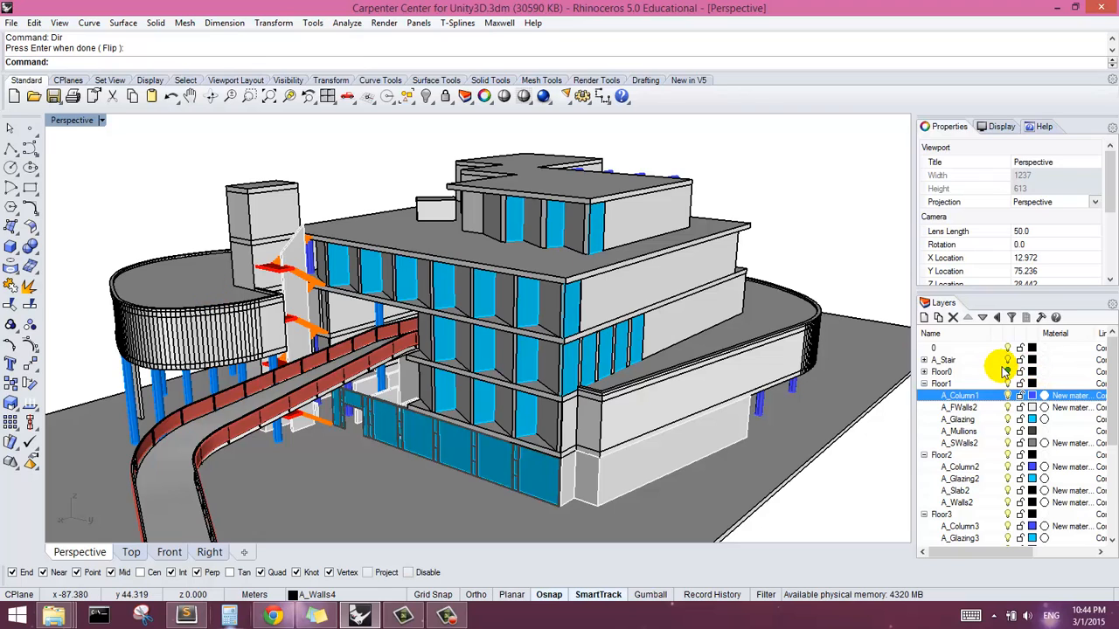
# - Expand the A_Stair layer group and turn off its Railing and Mesh sublayers
pyautogui.click(924, 361)
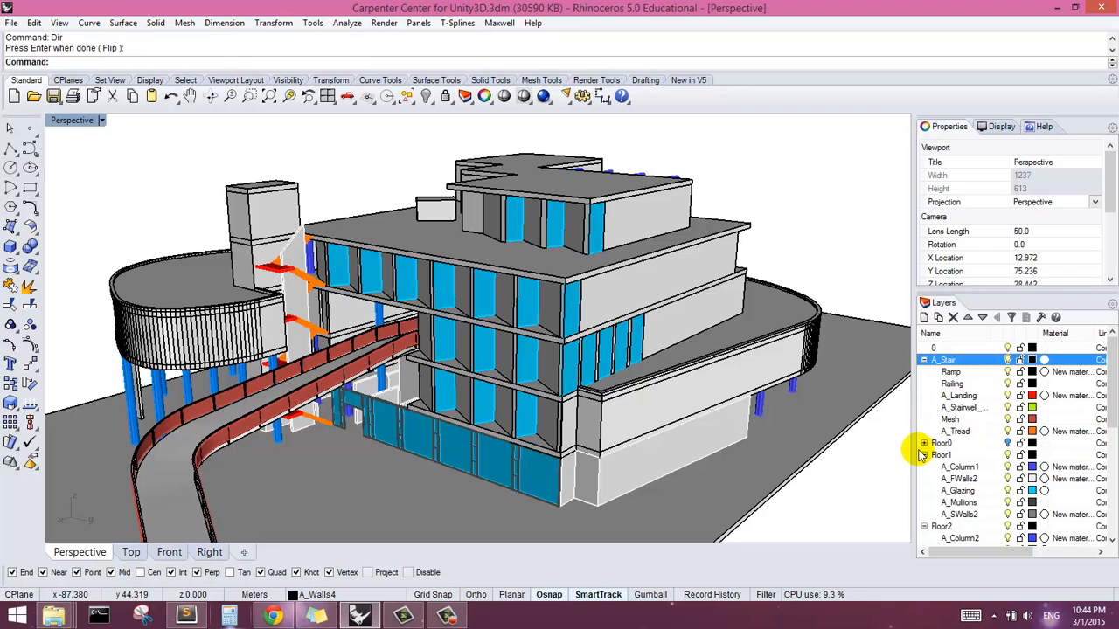
pyautogui.click(1007, 384)
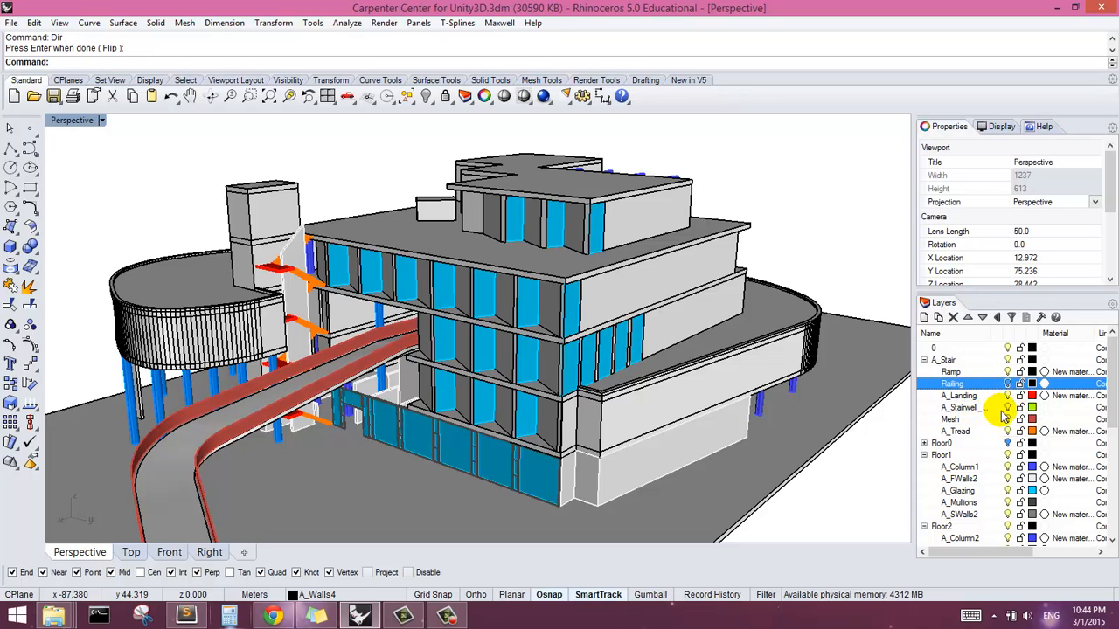
pyautogui.click(1008, 421)
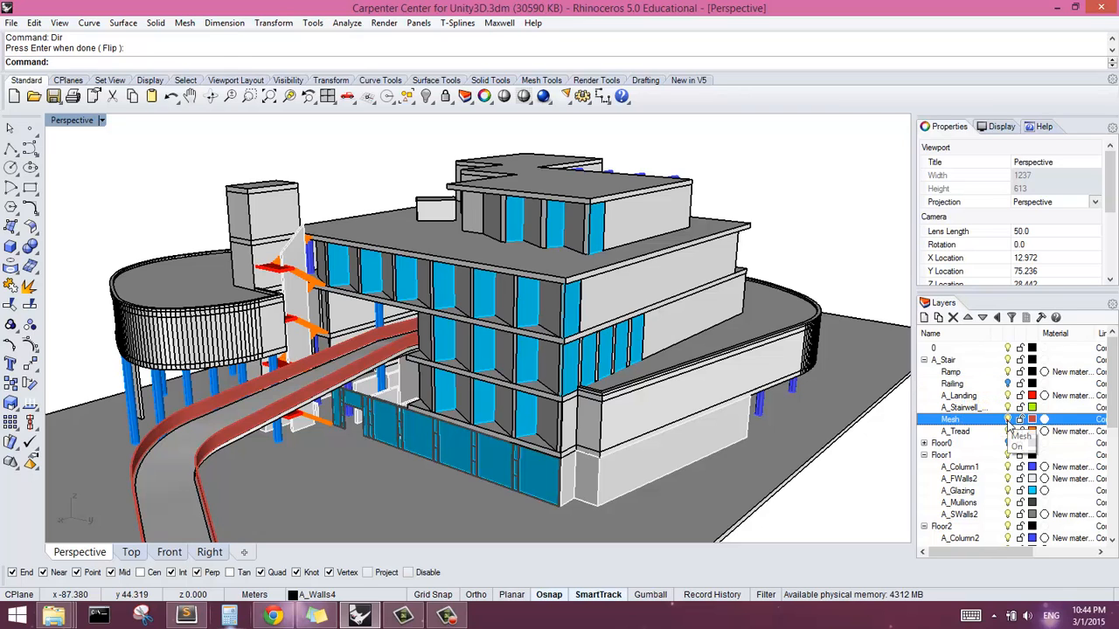
# - Turn off the A_Glazing and A_Mullions layers of Floor1 and the A_Glazing2 layer of Floor2
pyautogui.scroll(-1, 1005, 423)
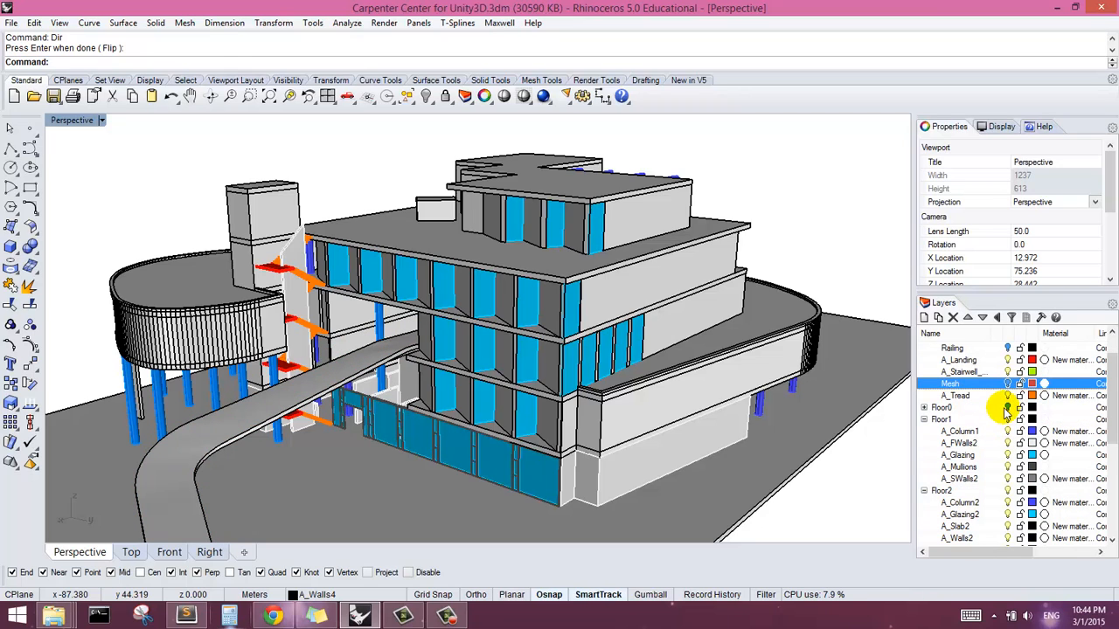
pyautogui.scroll(-1, 1006, 411)
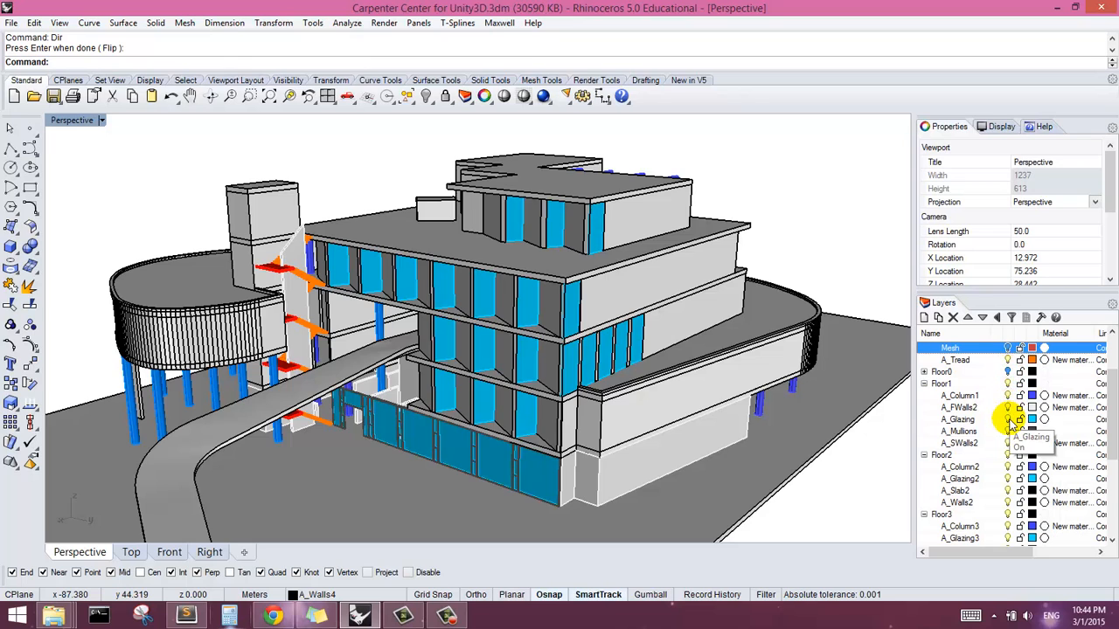
pyautogui.click(1007, 420)
pyautogui.scroll(-1, 1012, 433)
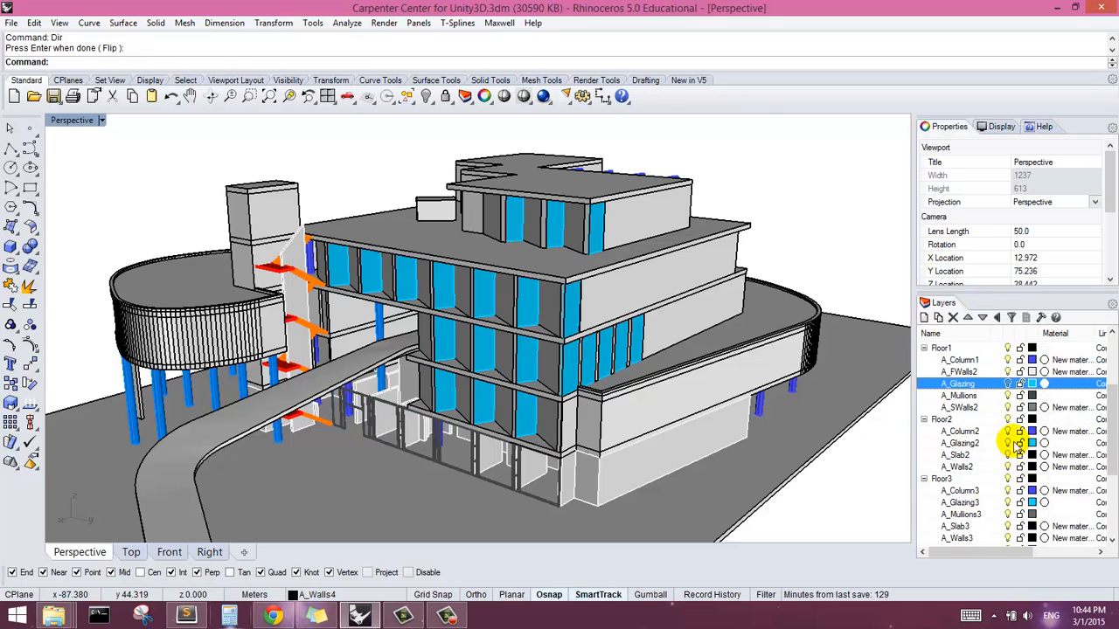
pyautogui.click(1008, 395)
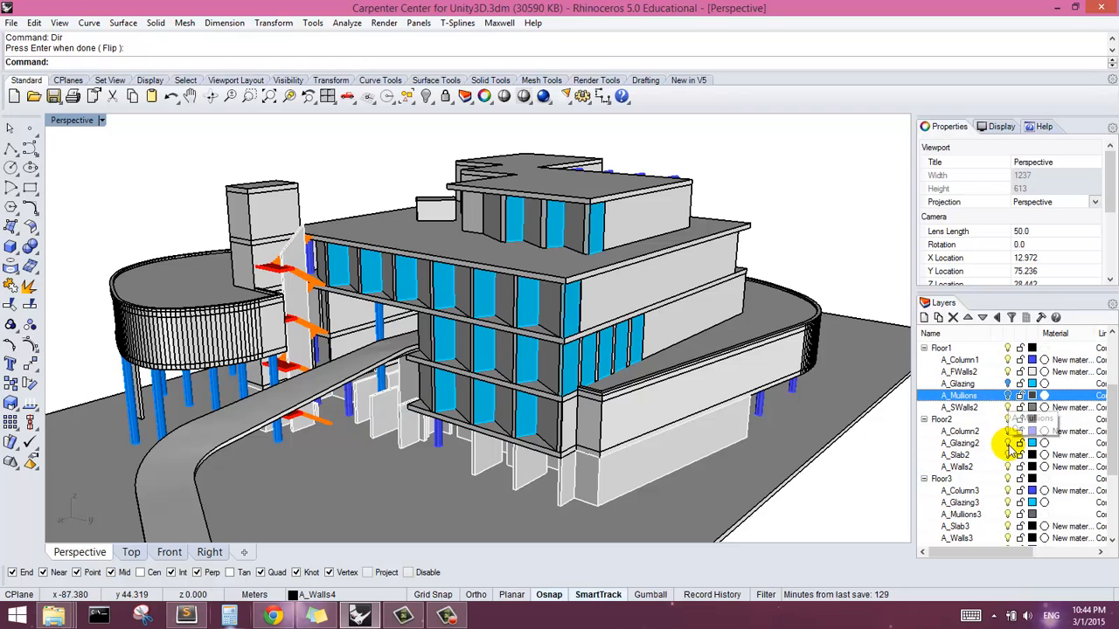
pyautogui.click(1007, 443)
# - Turn off the remaining upper-floor glazing and mullion layers: A_Glazing3, A_Mullions3, A_Glazing4 and A_Glazing5
pyautogui.scroll(-1, 1010, 463)
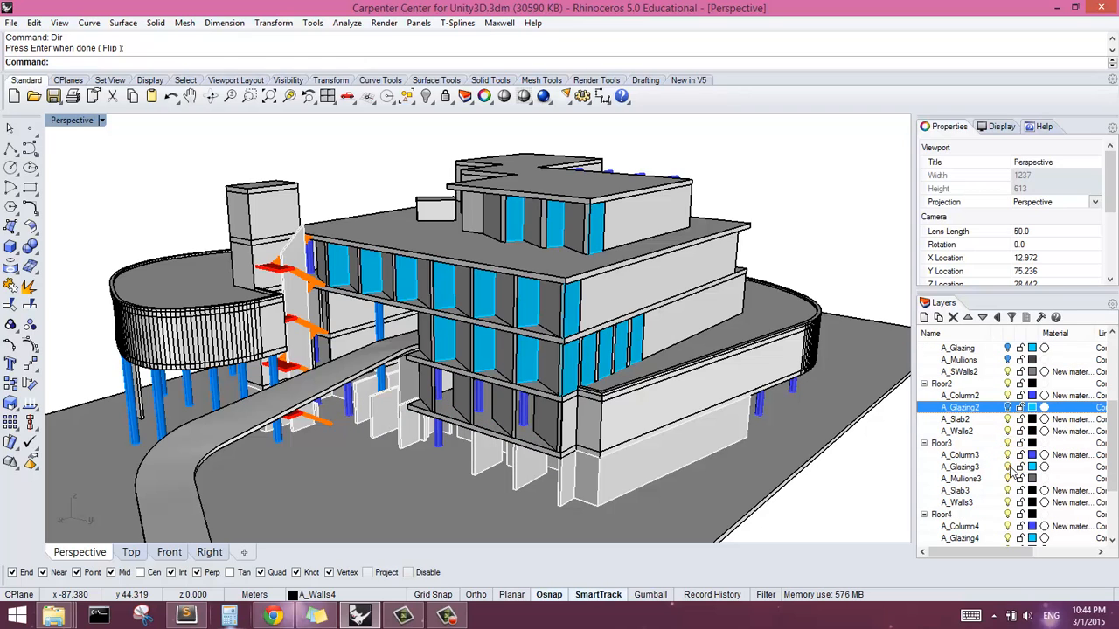
pyautogui.click(1009, 466)
pyautogui.click(1008, 478)
pyautogui.scroll(-3, 1009, 479)
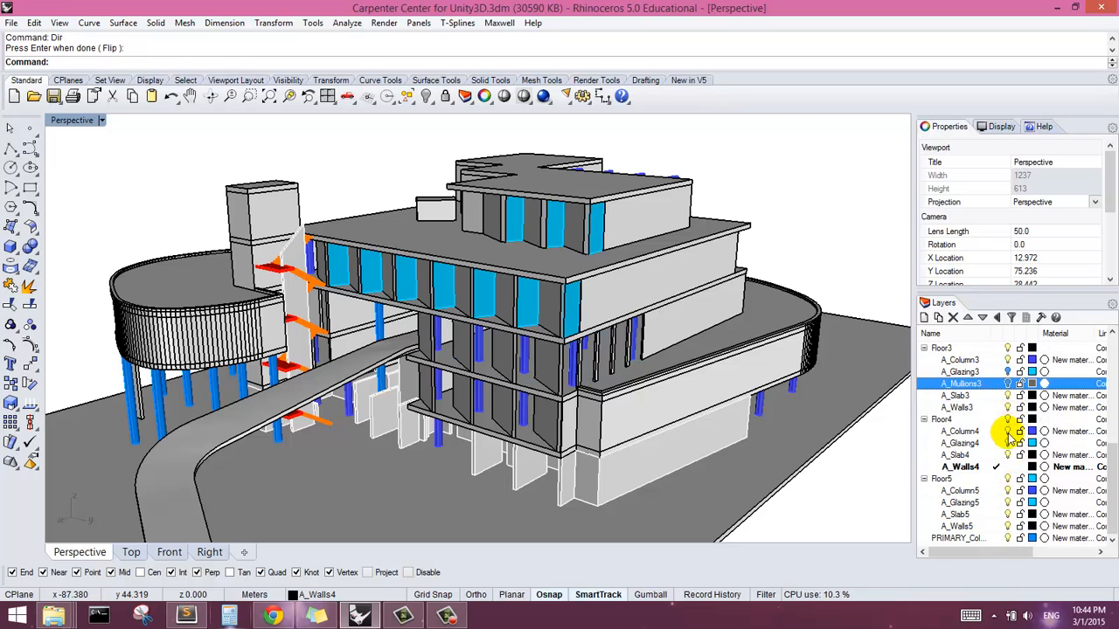
pyautogui.click(1008, 443)
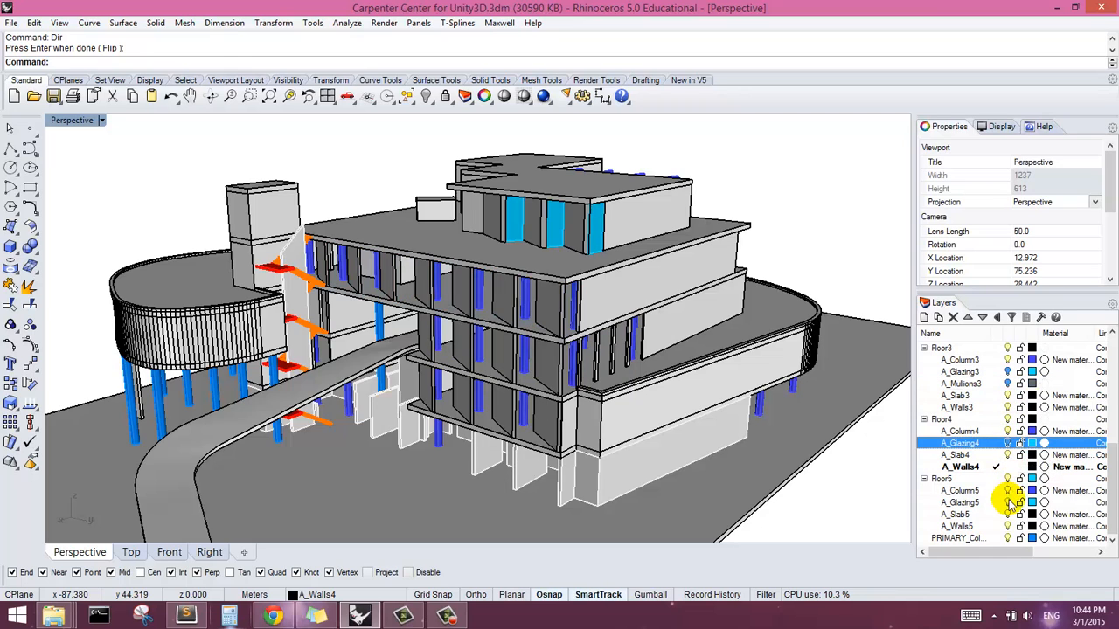
pyautogui.click(1008, 503)
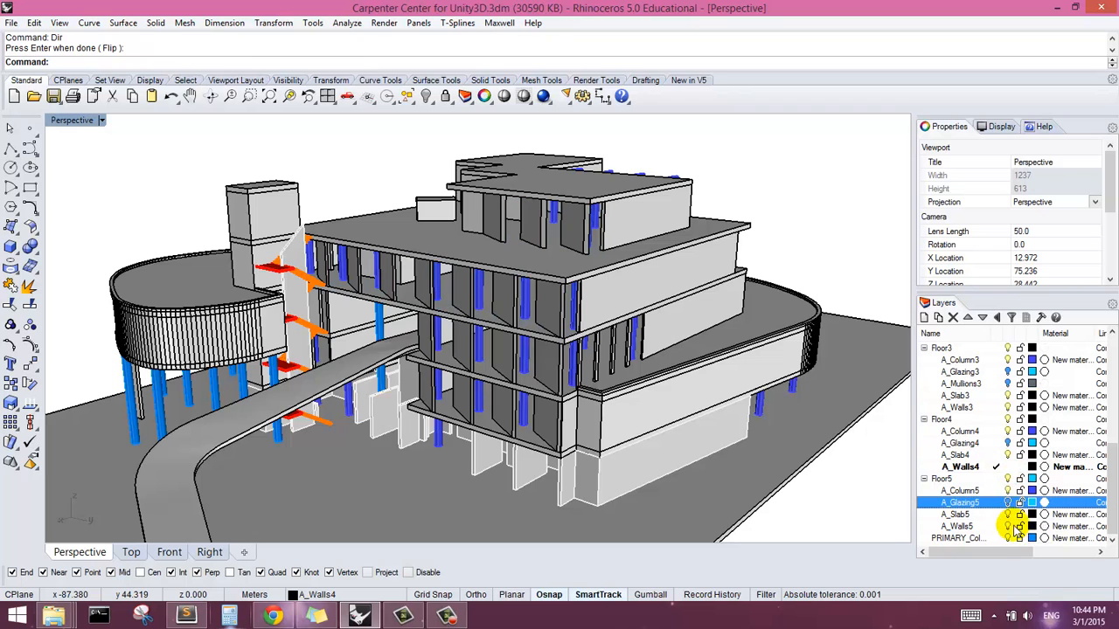
# - Hide the ground plane beneath the building by turning off layer 0
pyautogui.keyDown('shift'); pyautogui.moveTo(645, 420); pyautogui.dragTo(644, 379, button='right'); pyautogui.keyUp('shift')
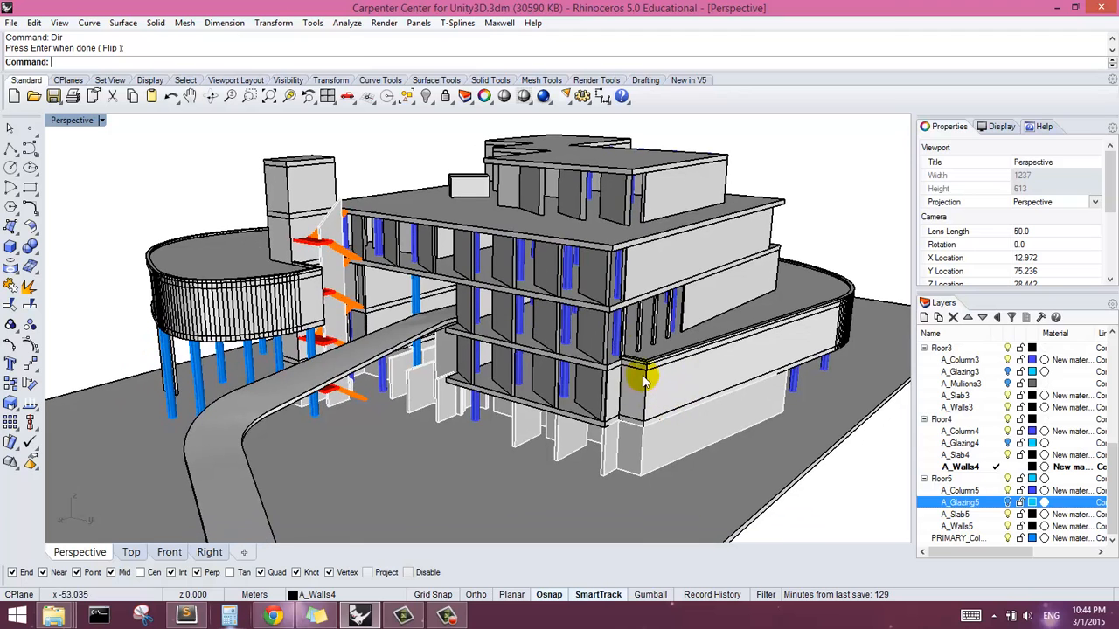
pyautogui.keyDown('shift'); pyautogui.moveTo(805, 183); pyautogui.dragTo(795, 217, button='right'); pyautogui.keyUp('shift')
pyautogui.keyDown('shift'); pyautogui.moveTo(756, 377); pyautogui.dragTo(748, 354, button='right'); pyautogui.keyUp('shift')
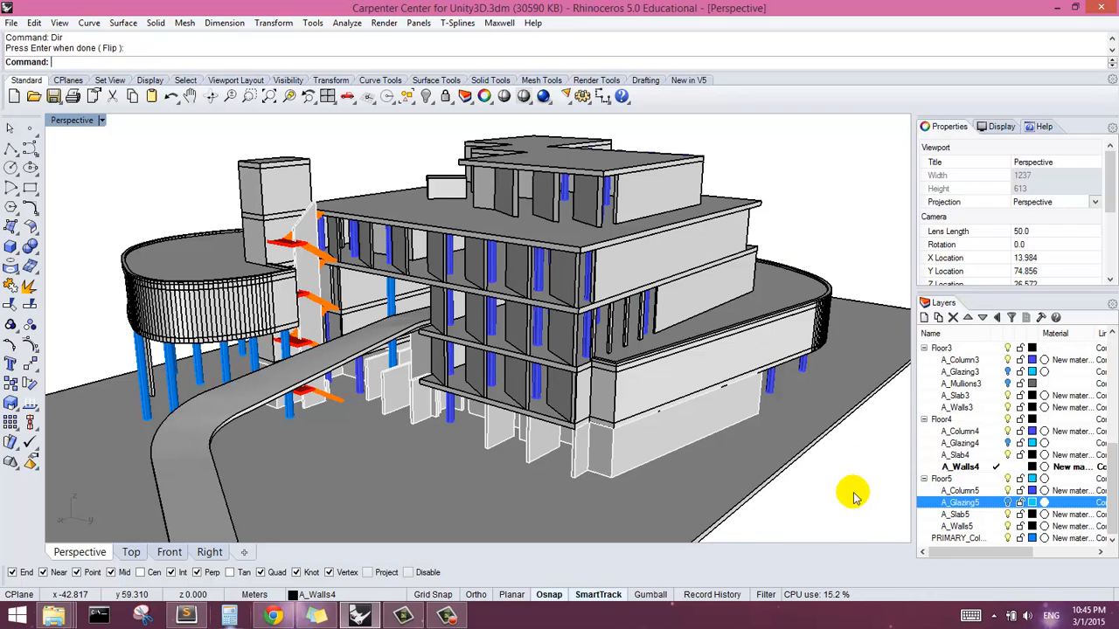
pyautogui.scroll(7, 1037, 398)
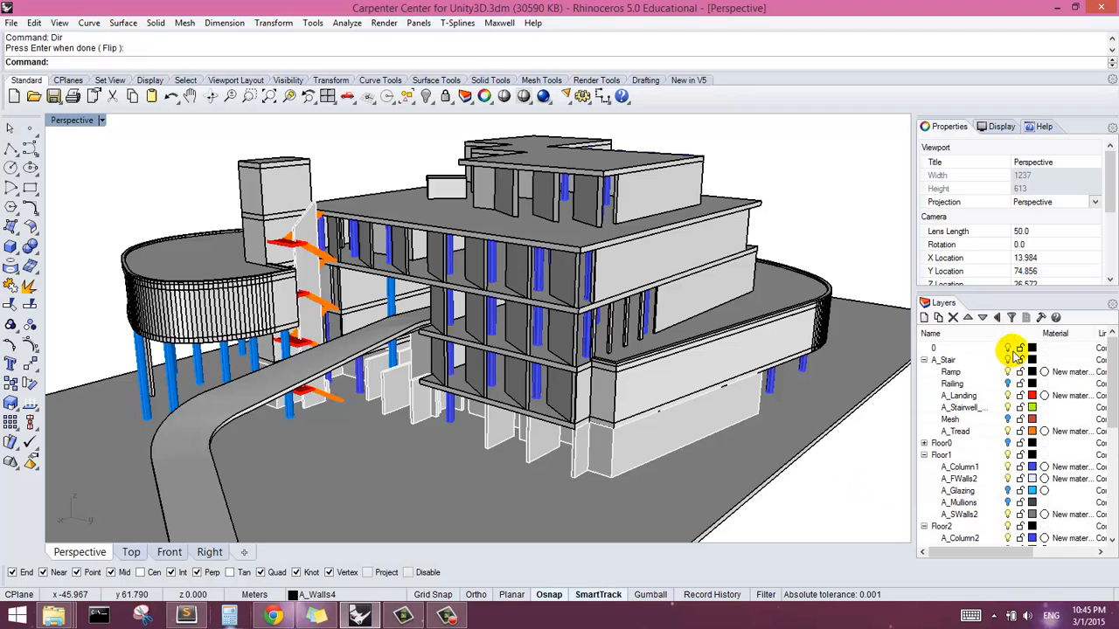
pyautogui.click(1009, 348)
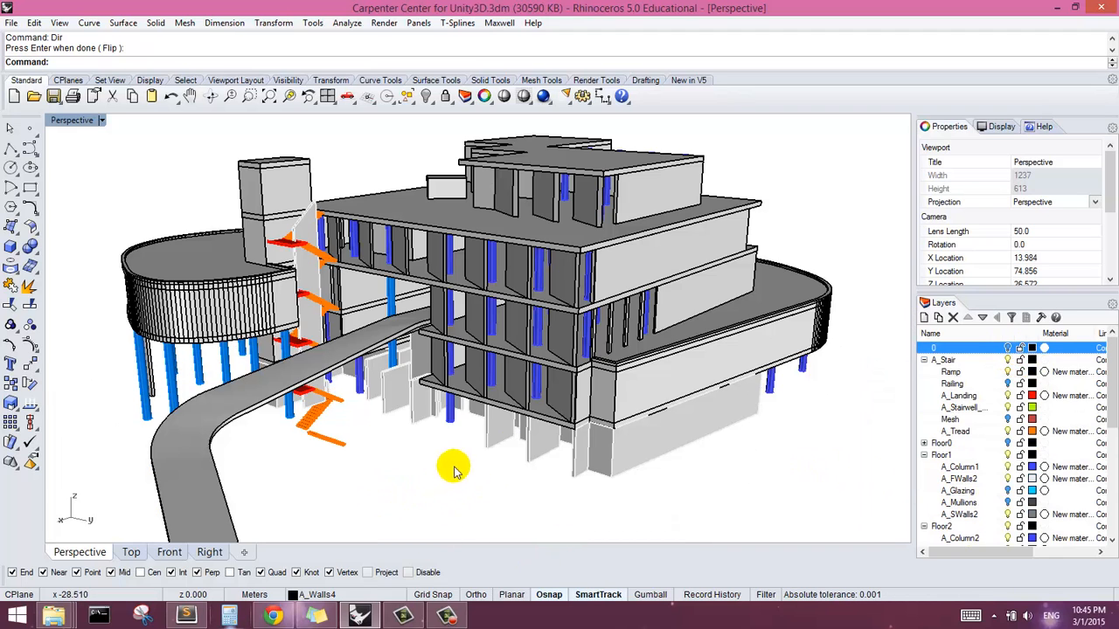
# - Select all visible objects of the building and show their texture mapping properties
pyautogui.scroll(-5, 584, 418)
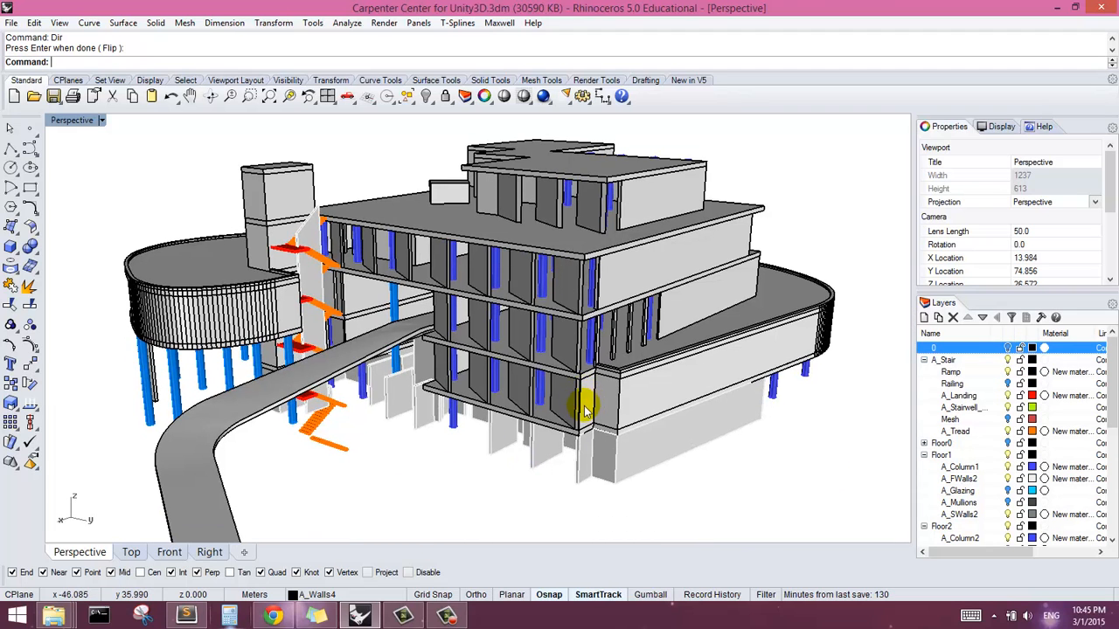
pyautogui.scroll(2, 476, 381)
pyautogui.scroll(-2, 511, 391)
pyautogui.scroll(2, 512, 390)
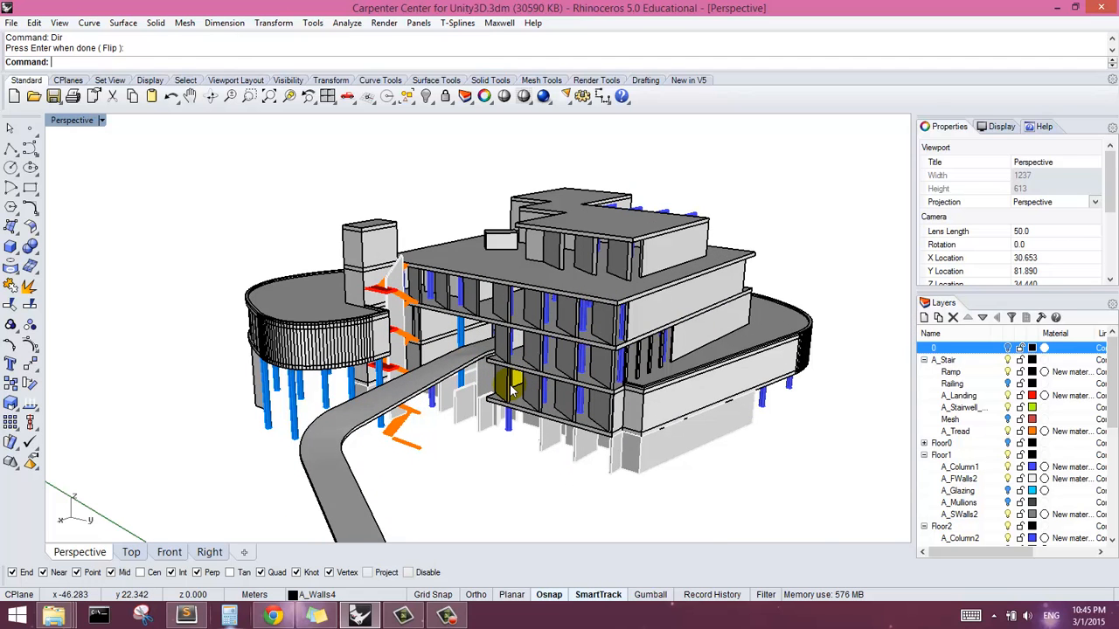
pyautogui.hotkey('ctrl', 'a')
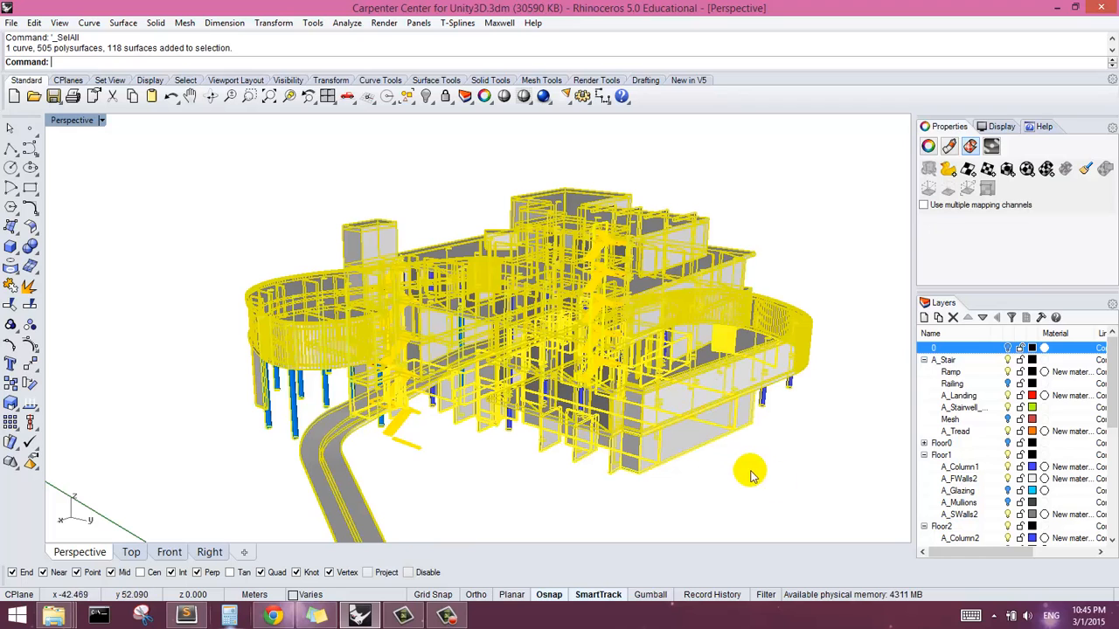
pyautogui.click(775, 481)
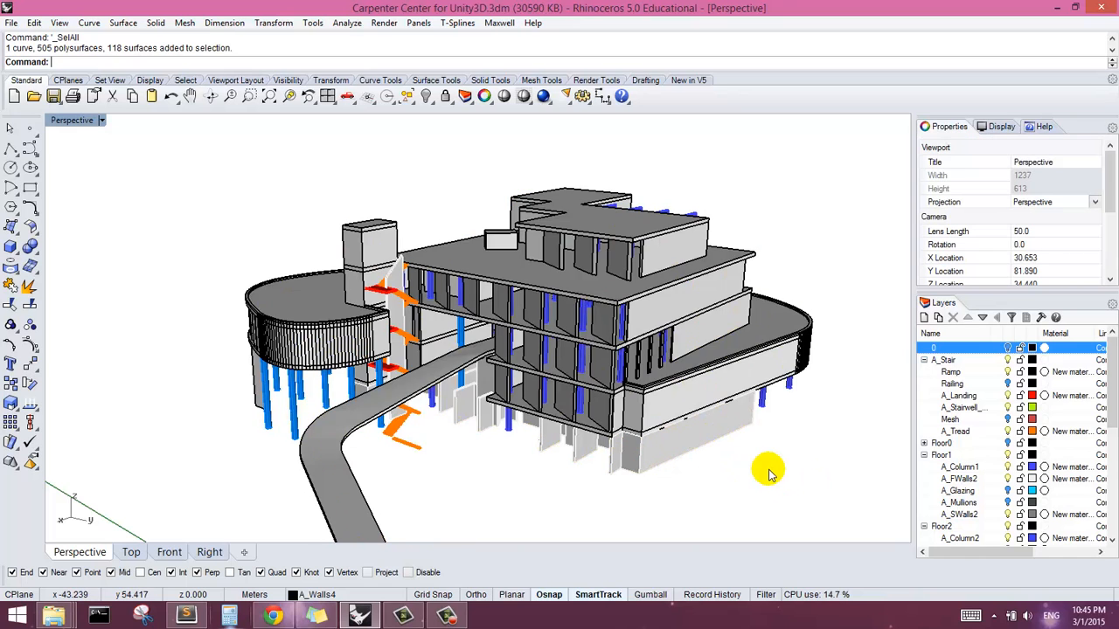
pyautogui.hotkey('ctrl', 'a')
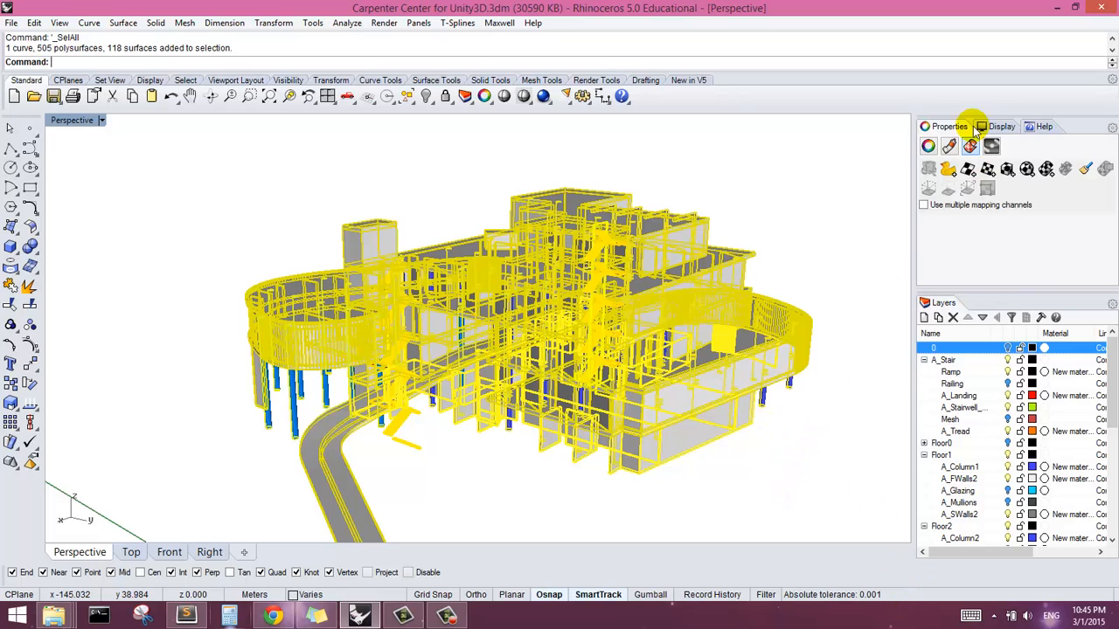
pyautogui.click(927, 146)
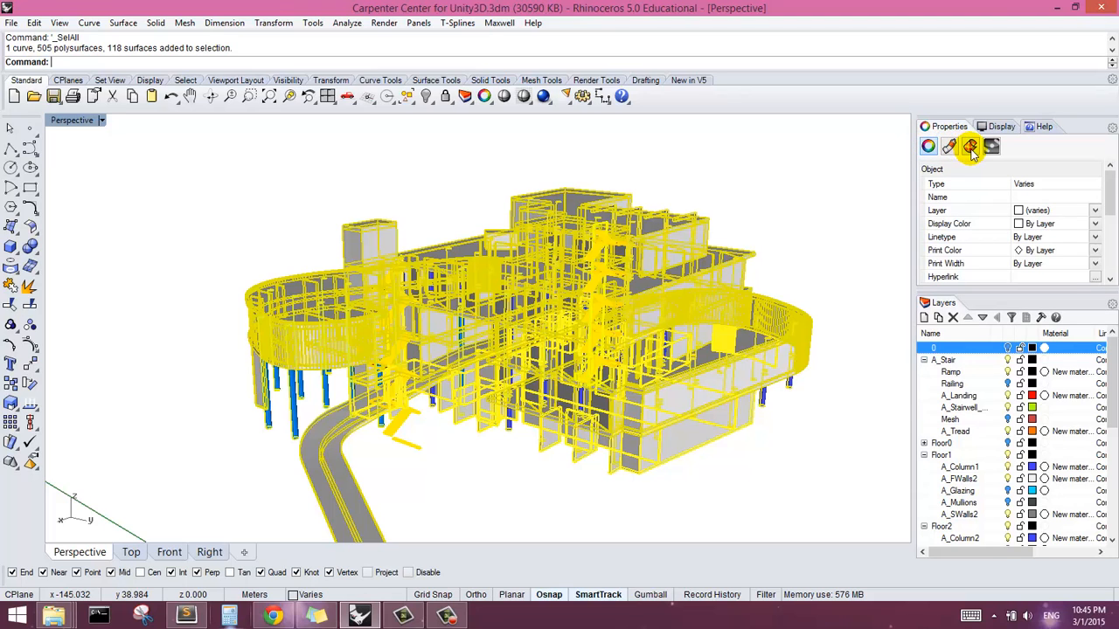
pyautogui.click(971, 149)
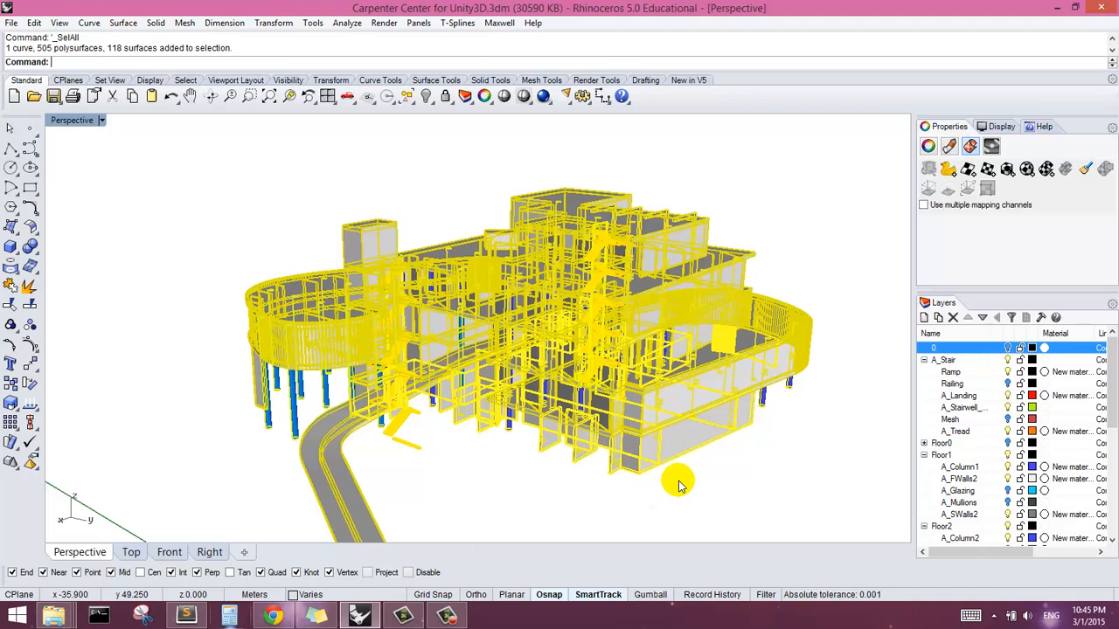
# - Apply a capped box mapping to the selected objects, using their bounding box in World coordinates
pyautogui.click(1007, 169)
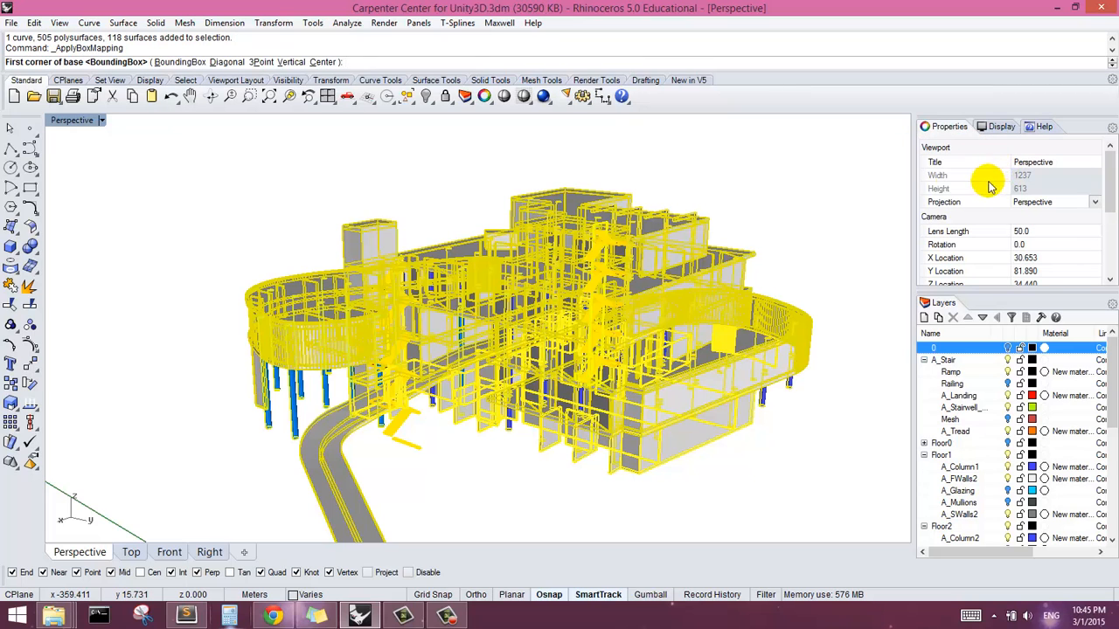
pyautogui.click(177, 66)
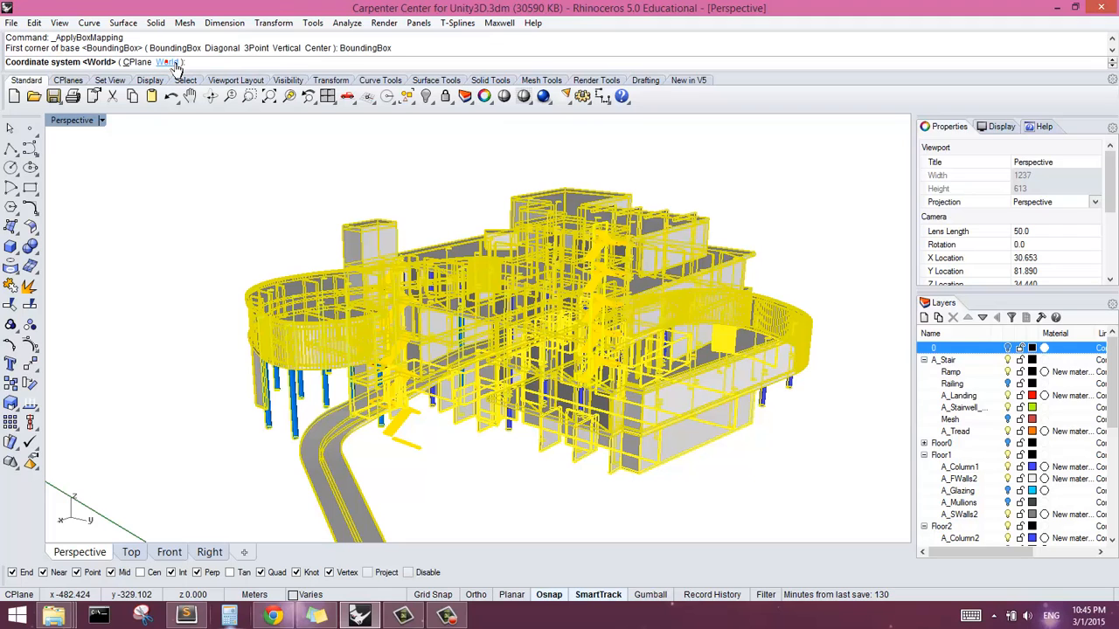
pyautogui.click(167, 63)
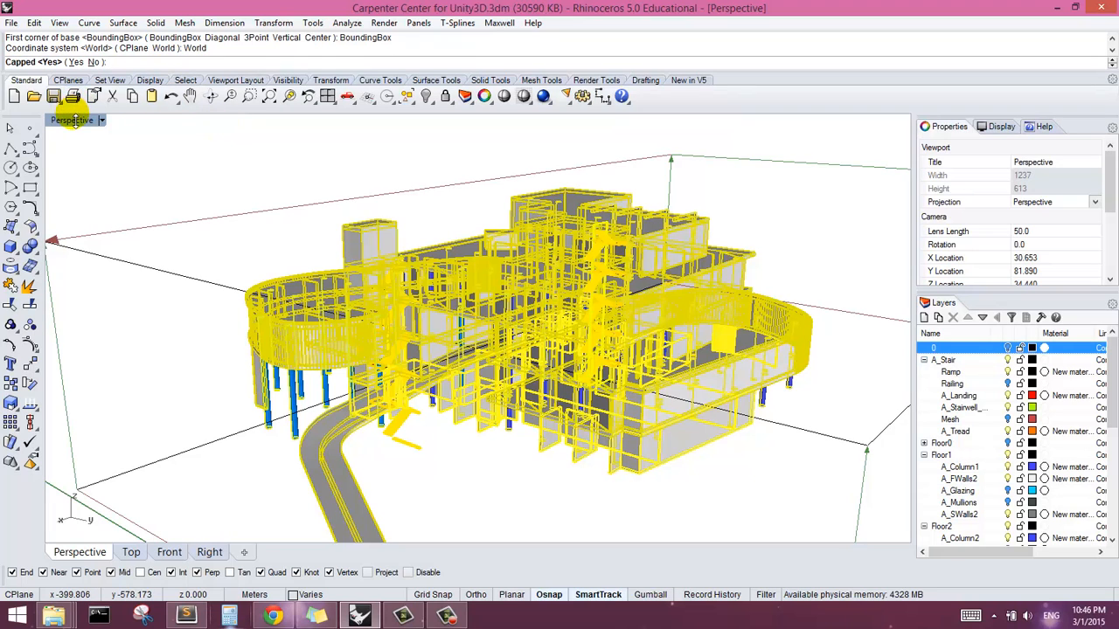
pyautogui.click(79, 63)
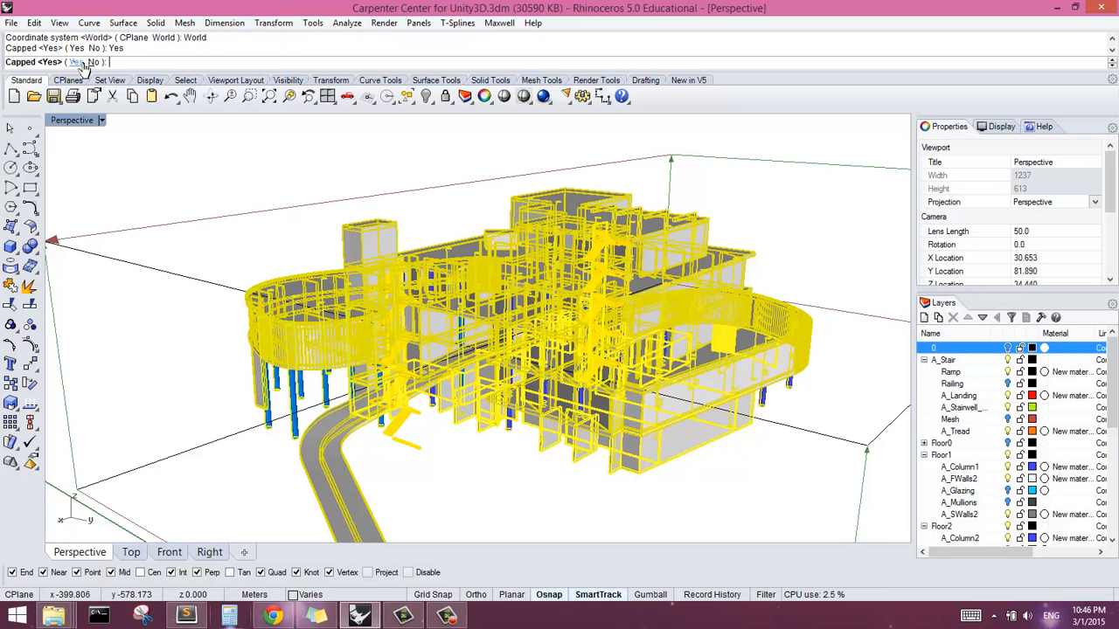
pyautogui.press('Return')
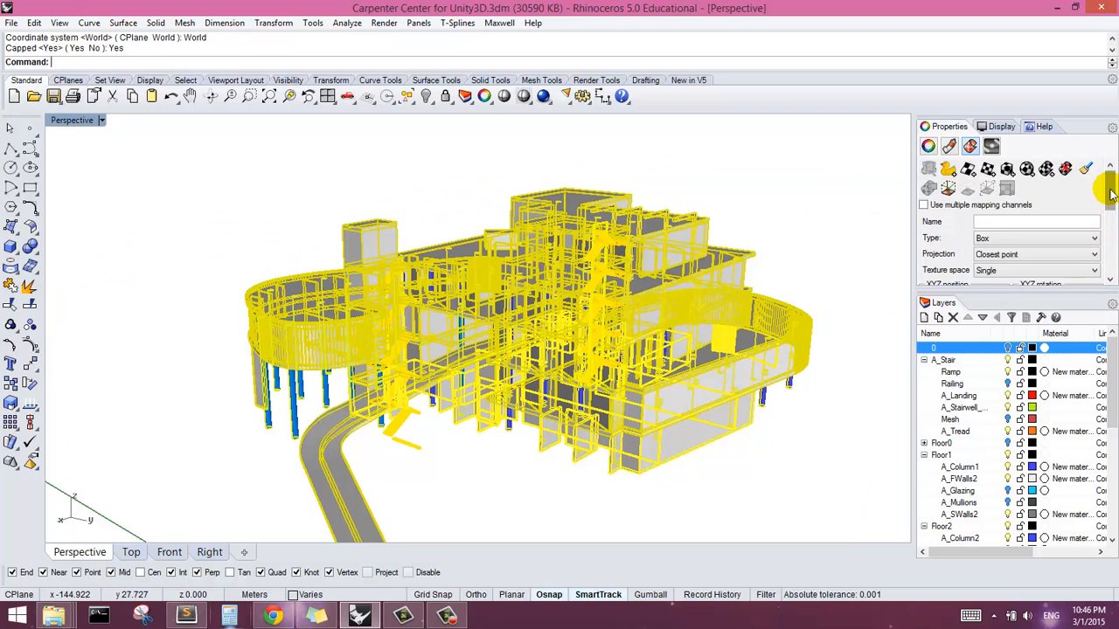
# - Display the box mapping widgets of the selected objects for mapping channel 1
pyautogui.moveTo(1111, 188)
pyautogui.mouseDown()
pyautogui.moveTo(1110, 256)
pyautogui.moveTo(1110, 192)
pyautogui.mouseUp()
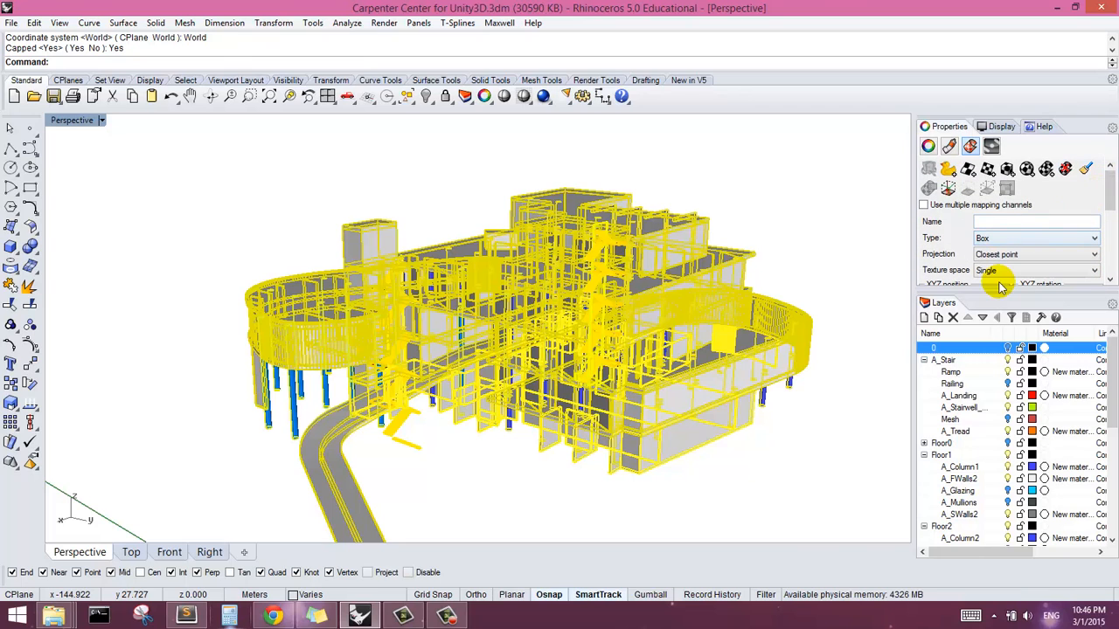
pyautogui.moveTo(1108, 185); pyautogui.dragTo(1115, 185)
pyautogui.click(947, 190)
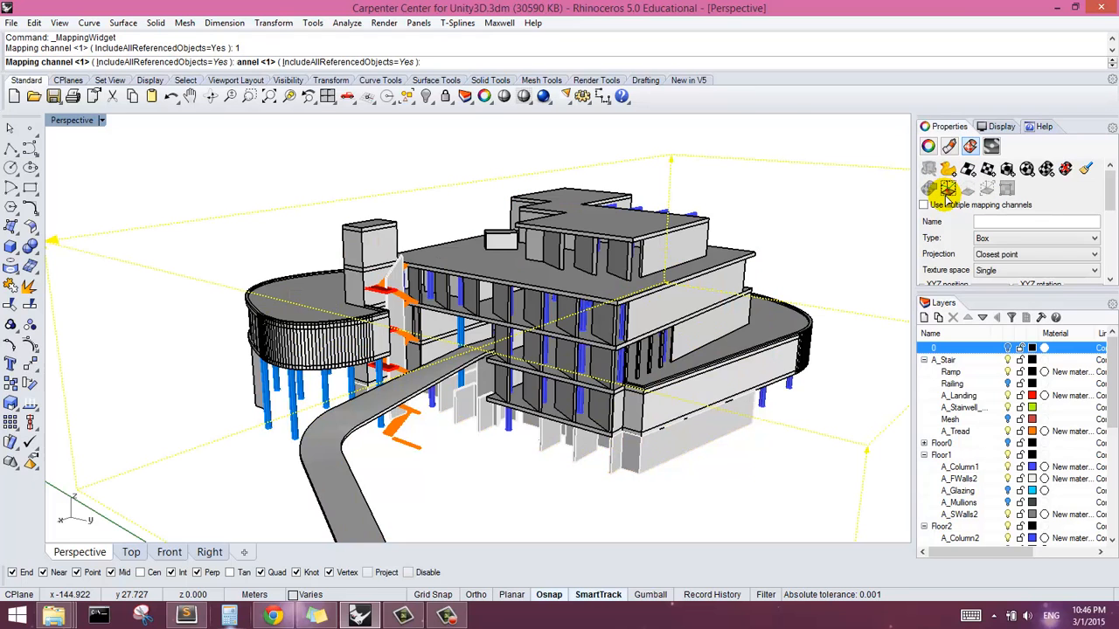
pyautogui.click(815, 230)
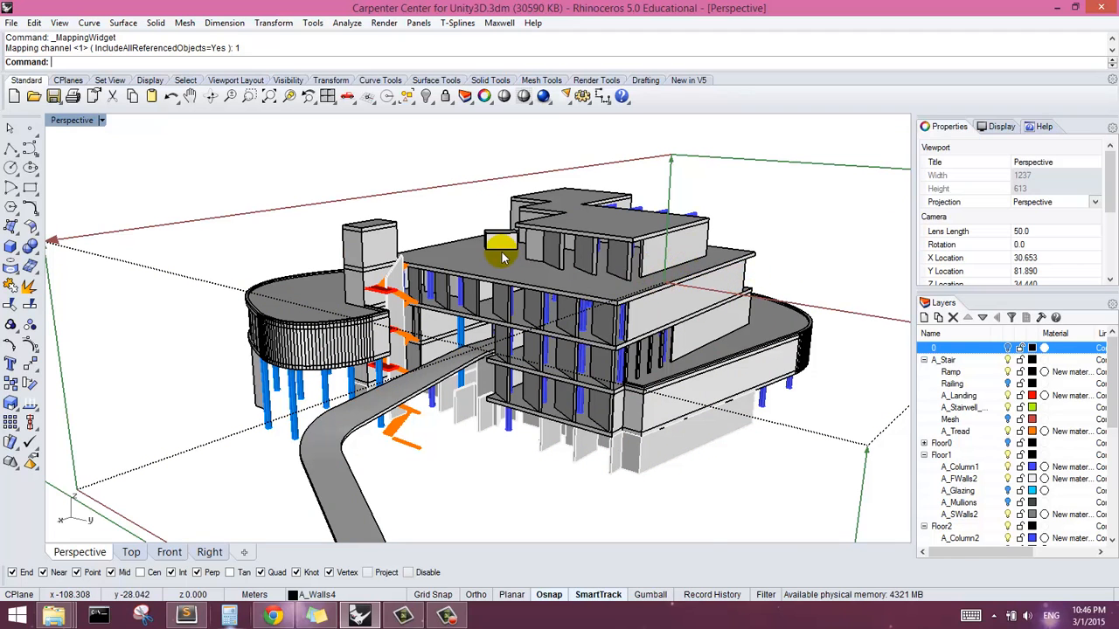
pyautogui.scroll(-2, 503, 256)
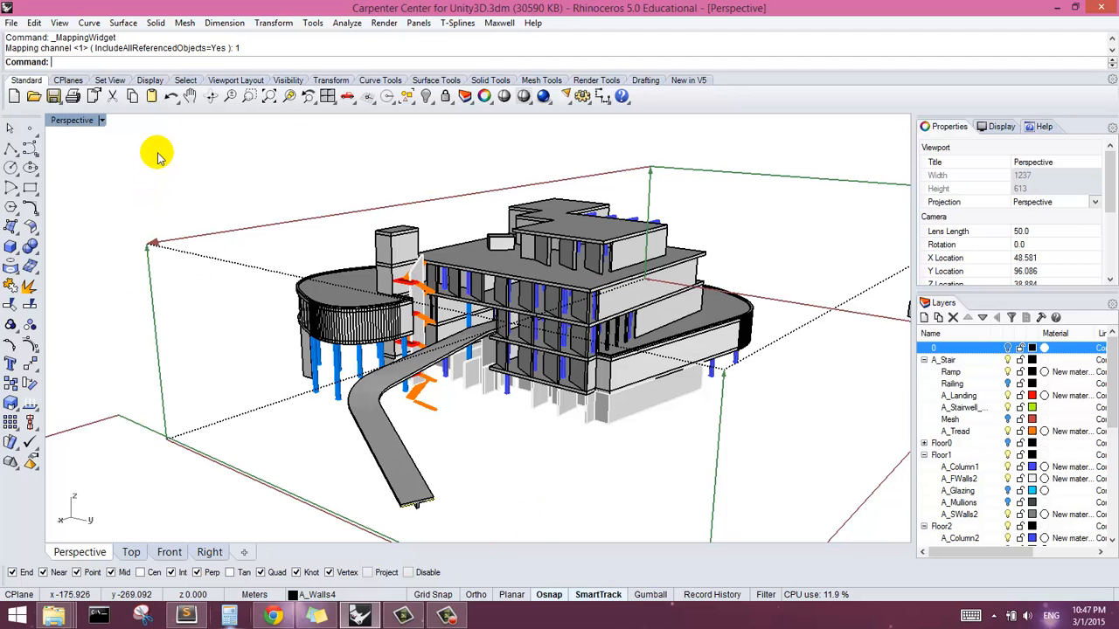
# - Select everything in the model and turn off the mapping widgets
pyautogui.hotkey('ctrl', 'a')
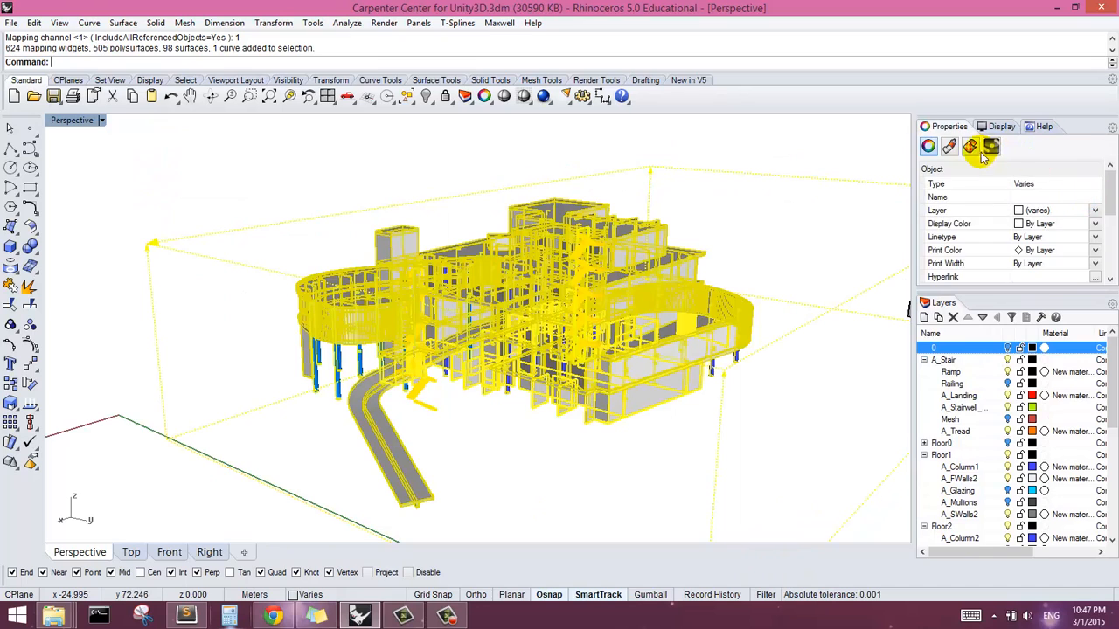
pyautogui.click(970, 147)
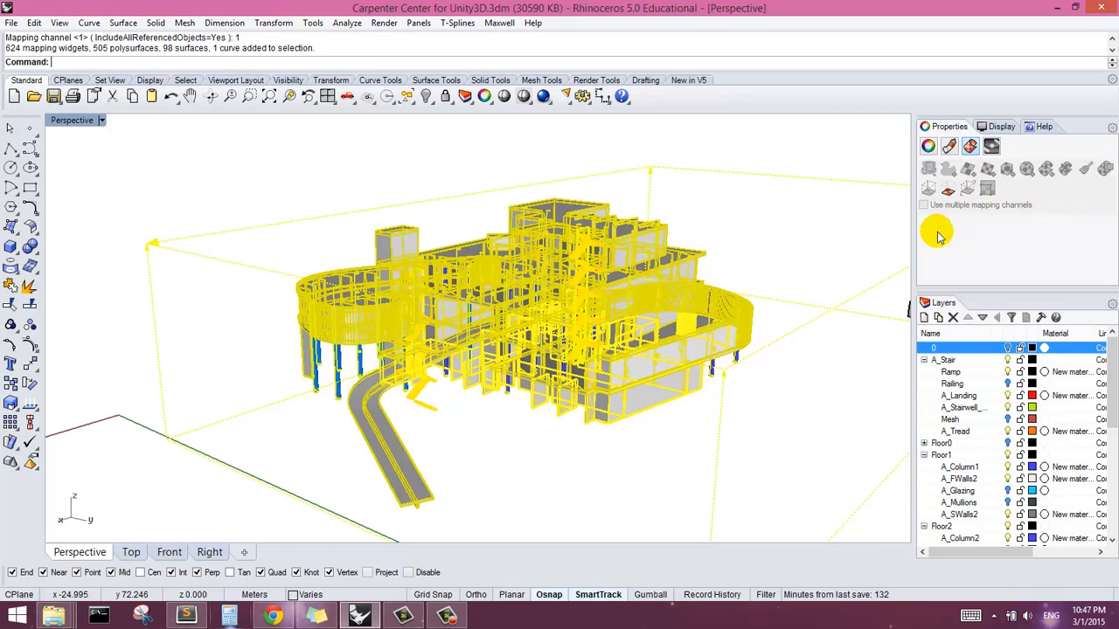
pyautogui.click(947, 191)
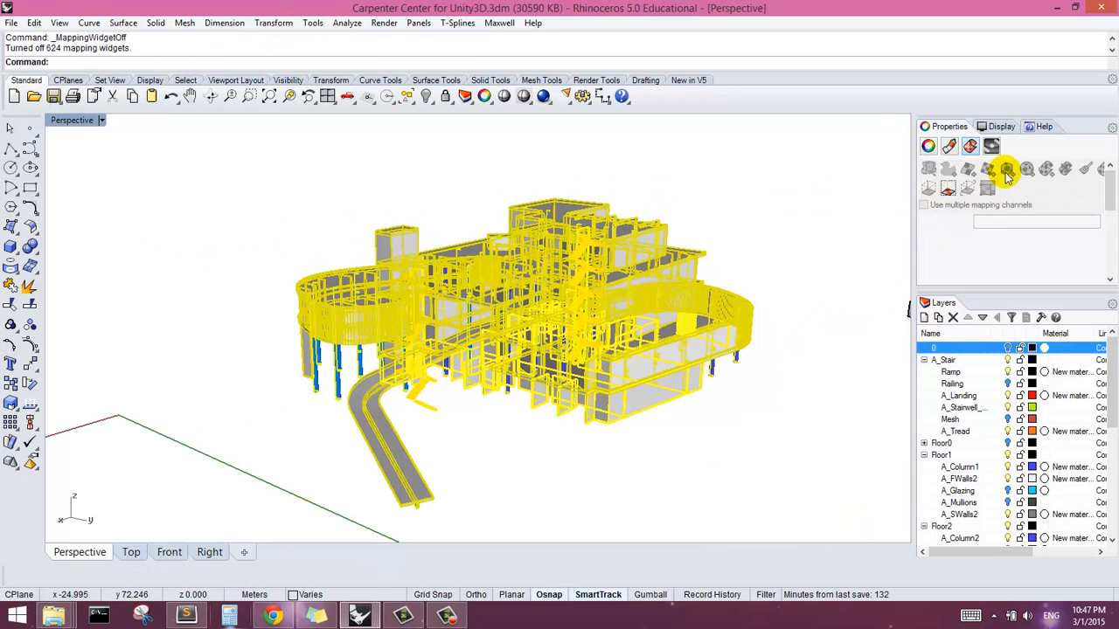
# - Examine the box mapping's XYZ size and its UVW offset, repeat and rotation settings
pyautogui.moveTo(1110, 201); pyautogui.dragTo(1107, 247)
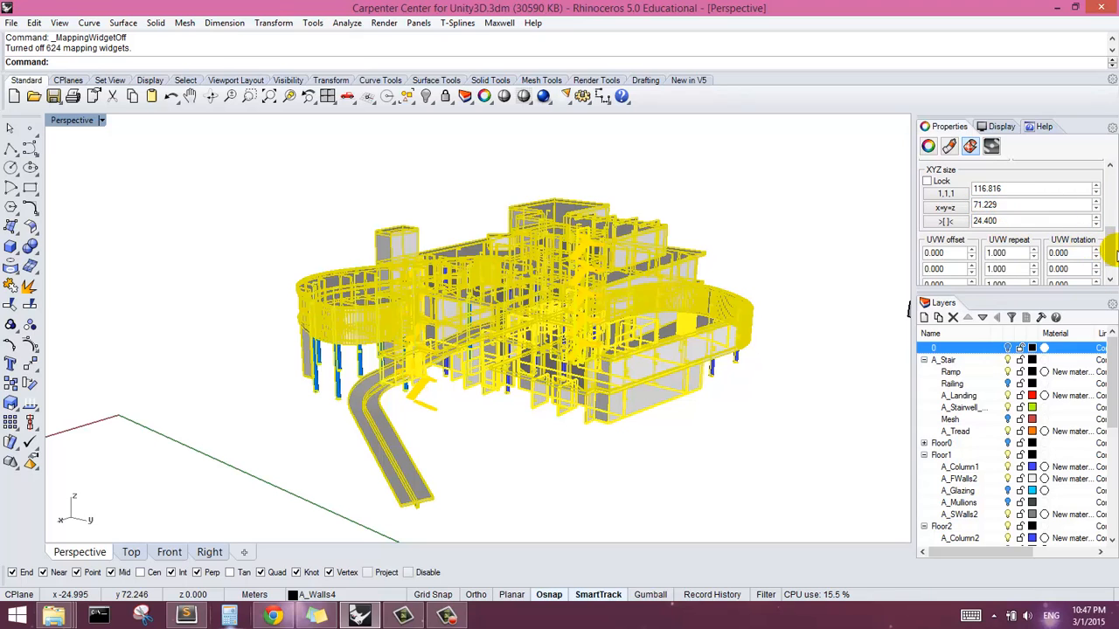
pyautogui.scroll(-1, 1112, 254)
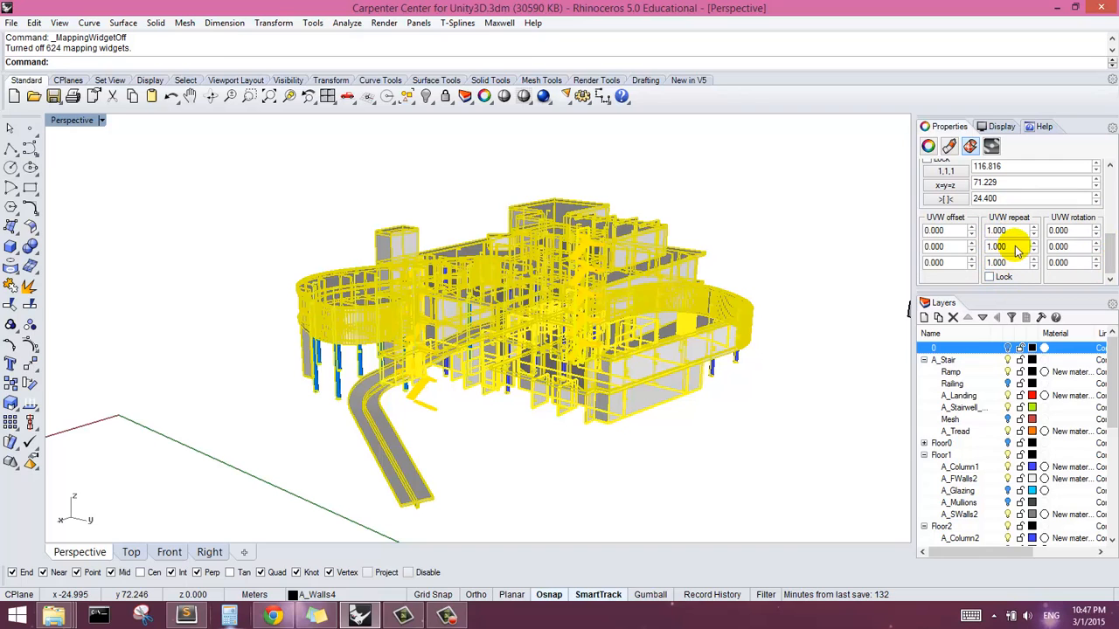
pyautogui.click(1107, 257)
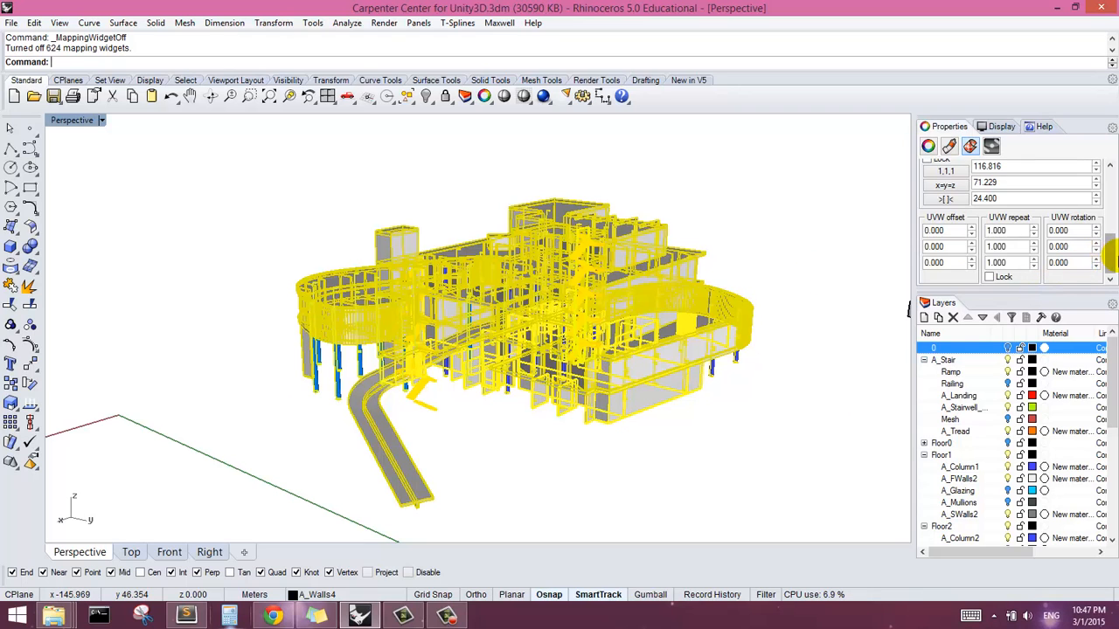
pyautogui.moveTo(1109, 258); pyautogui.dragTo(1108, 210)
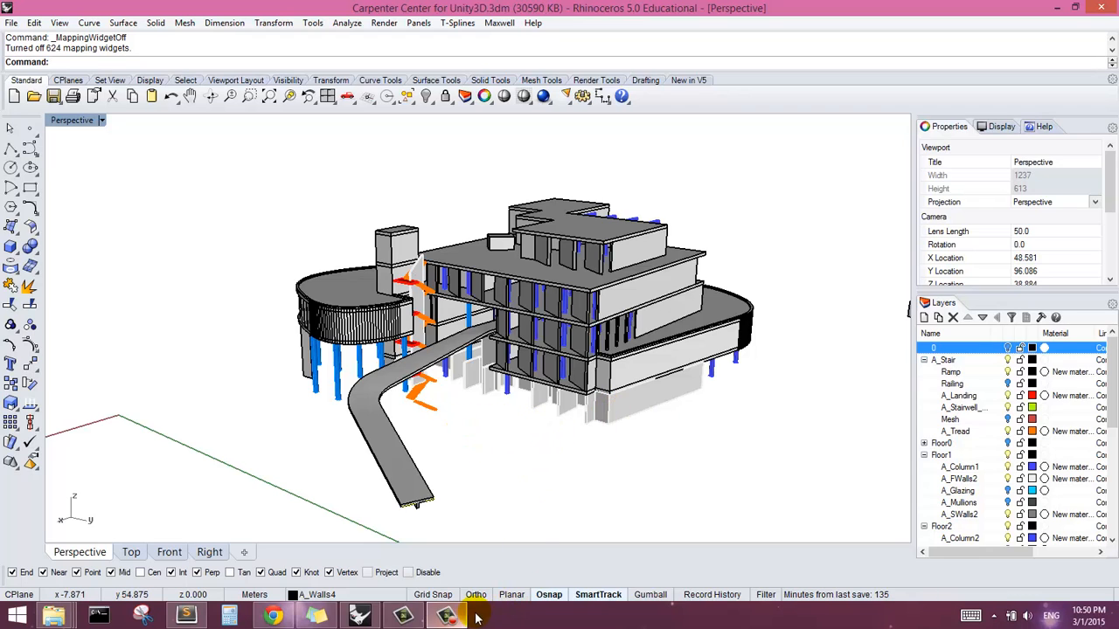
pyautogui.click(447, 617)
pyautogui.click(1091, 552)
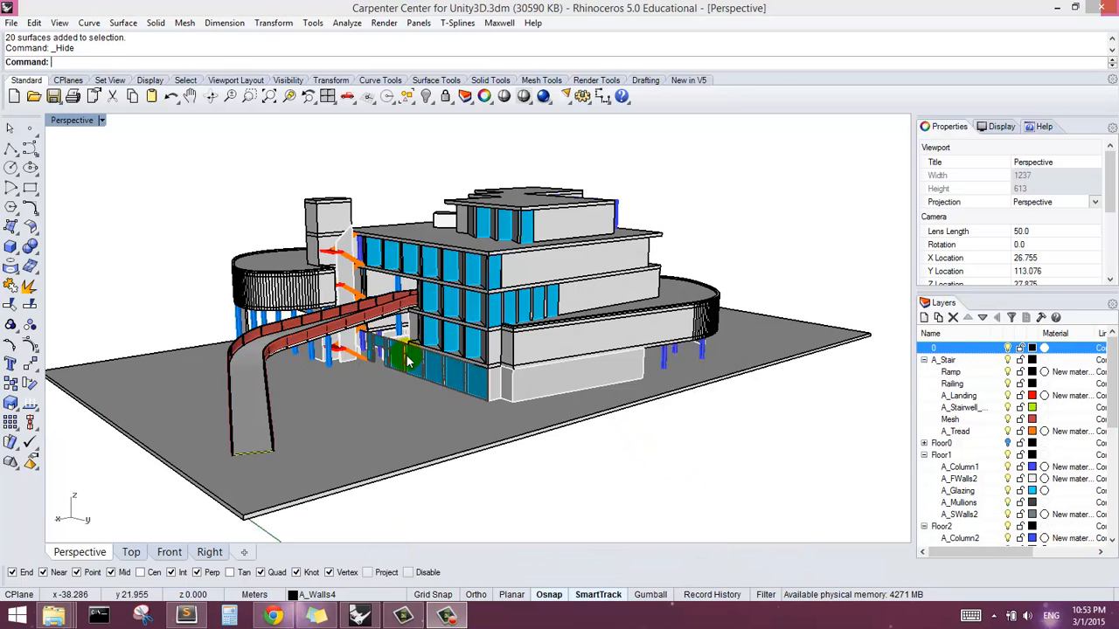
pyautogui.scroll(5, 398, 350)
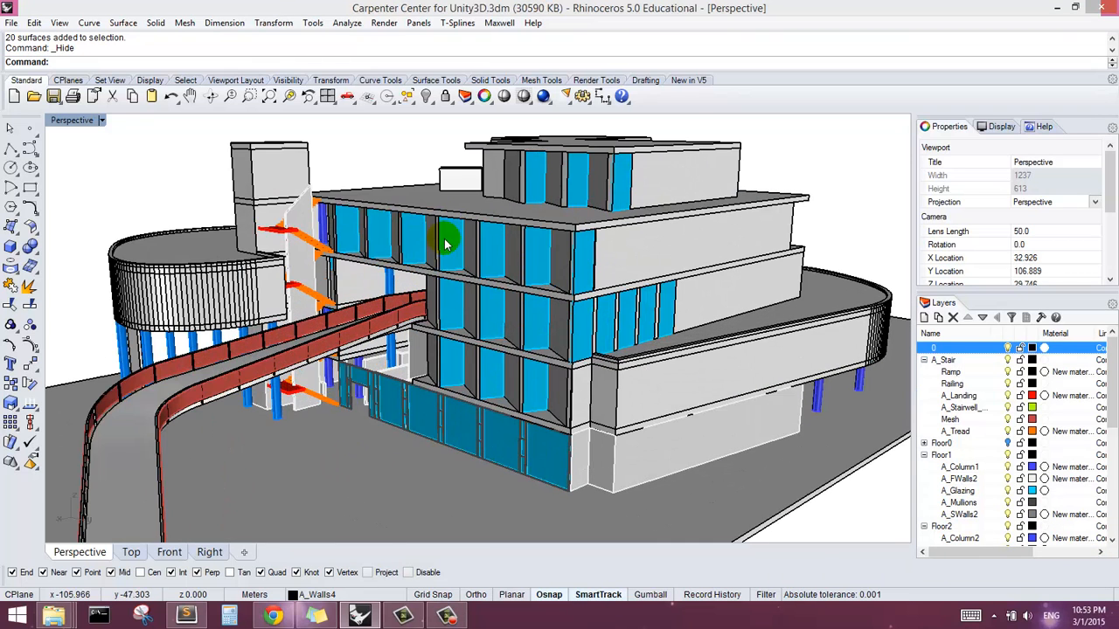
pyautogui.moveTo(399, 333); pyautogui.dragTo(525, 328, button='right')
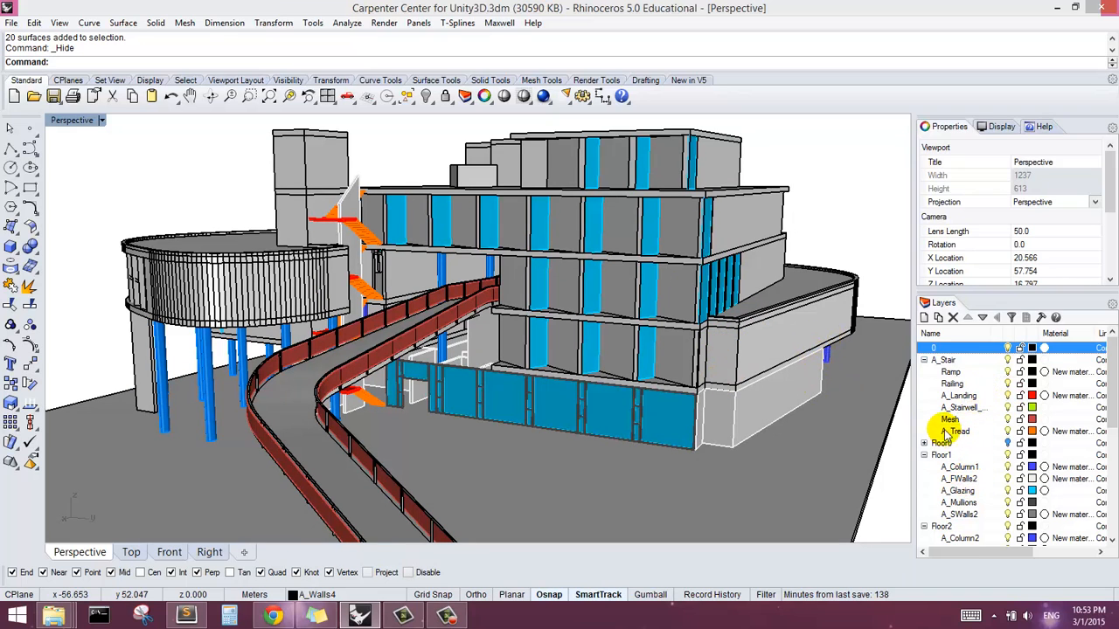
pyautogui.moveTo(688, 381); pyautogui.dragTo(721, 335, button='right')
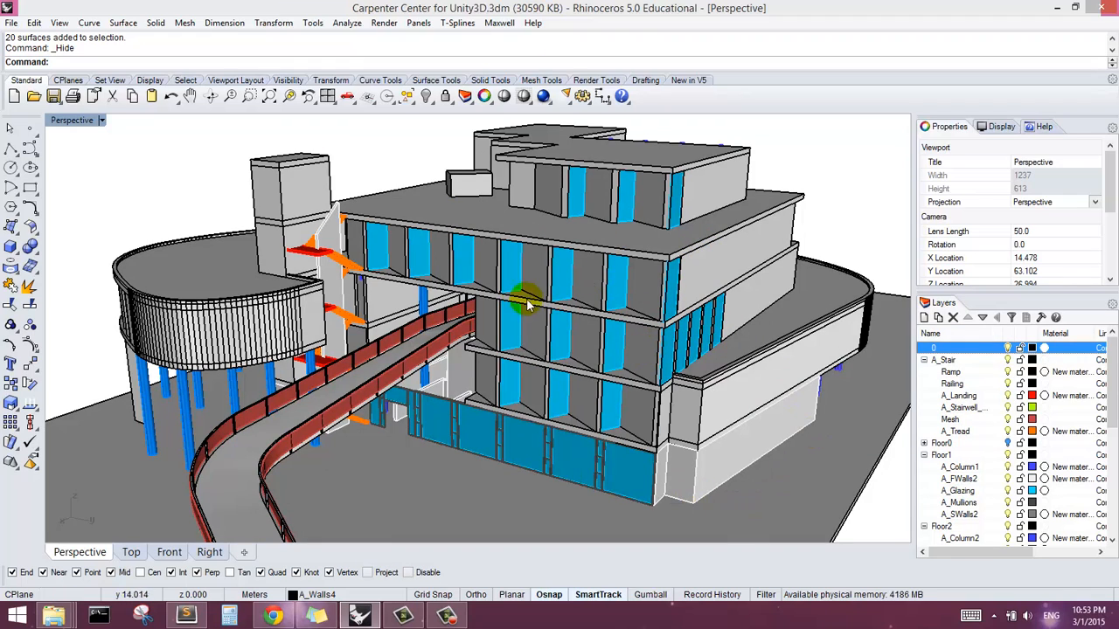
pyautogui.scroll(-3, 462, 276)
pyautogui.scroll(3, 917, 428)
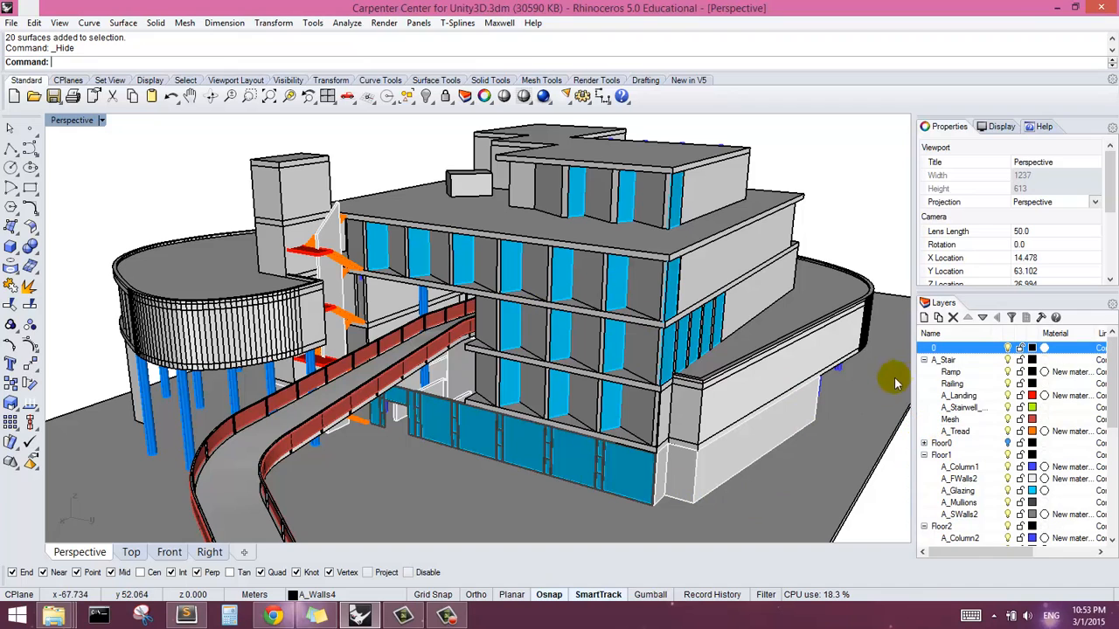
pyautogui.moveTo(673, 412); pyautogui.dragTo(577, 348, button='right')
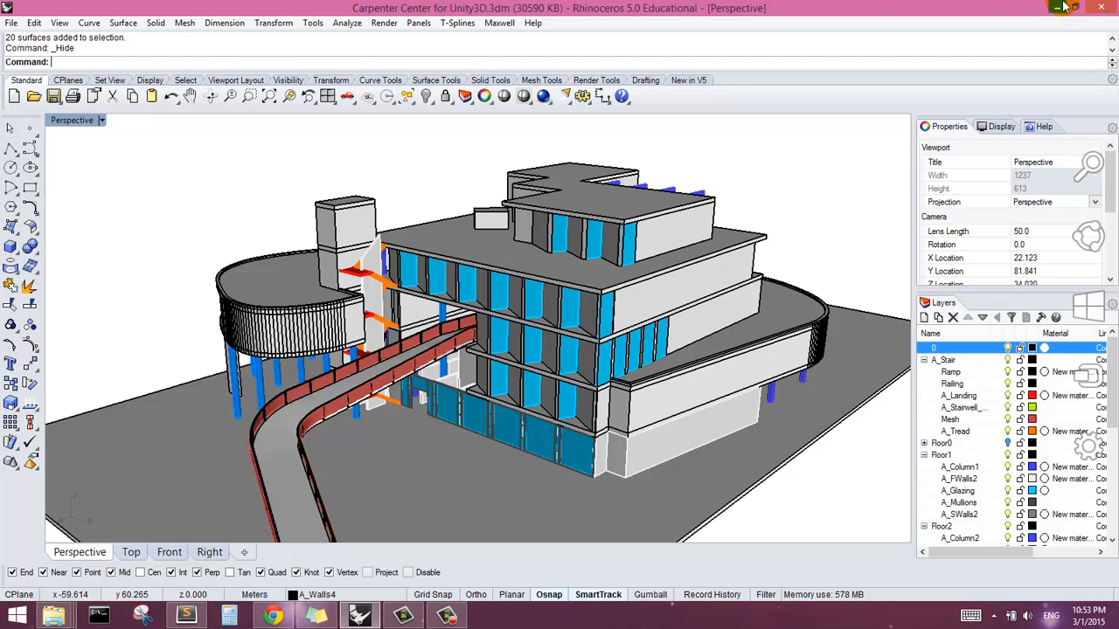
# - Minimize Rhino and launch Unity from the desktop
pyautogui.click(1063, 7)
pyautogui.doubleClick(85, 32)
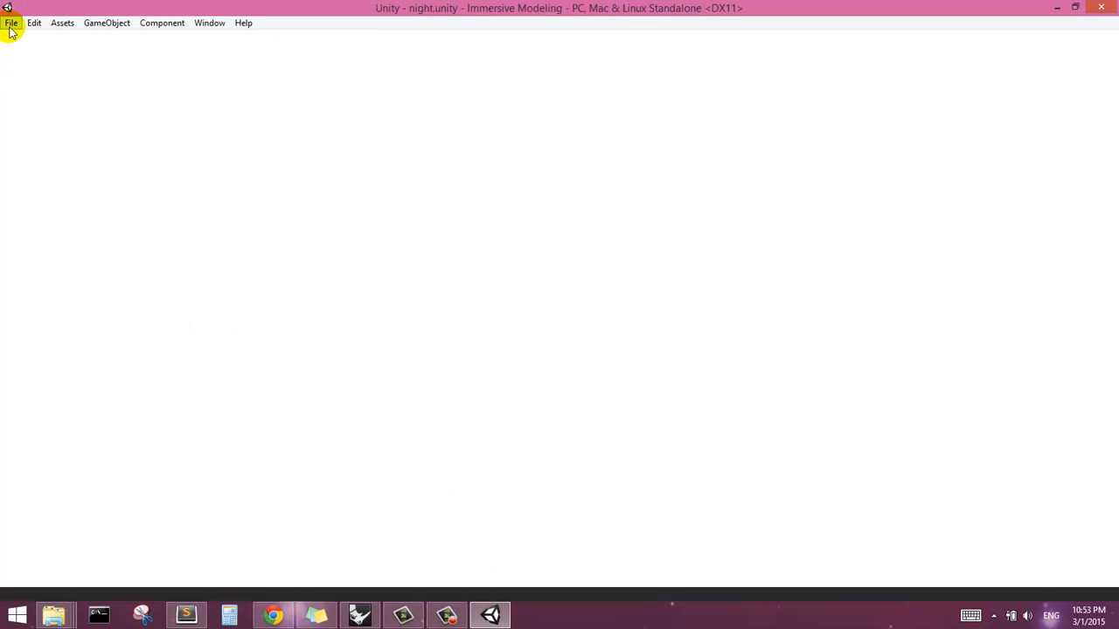
pyautogui.click(447, 616)
pyautogui.click(1052, 553)
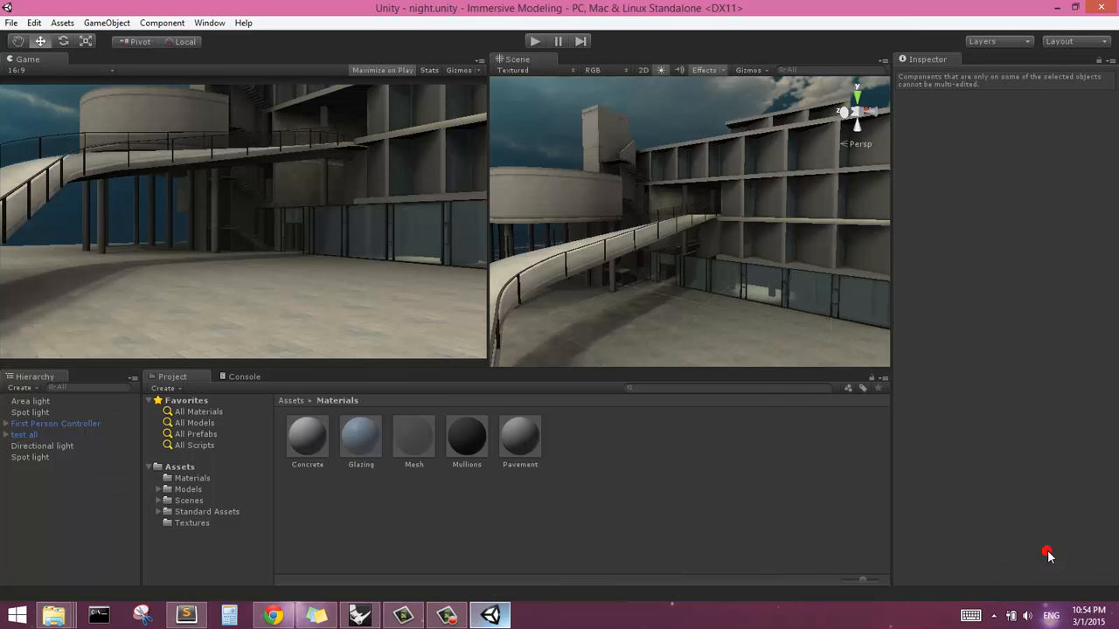
# - Start a new project named Carpenter_Center in the Documents folder and include the Character Controller package
pyautogui.click(7, 21)
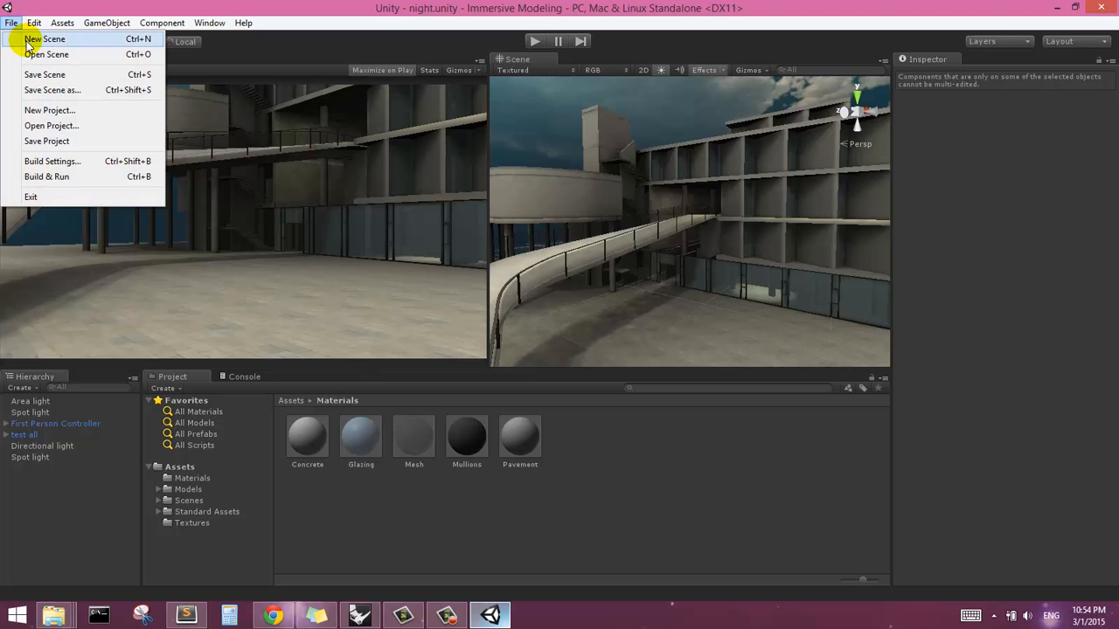
pyautogui.click(88, 111)
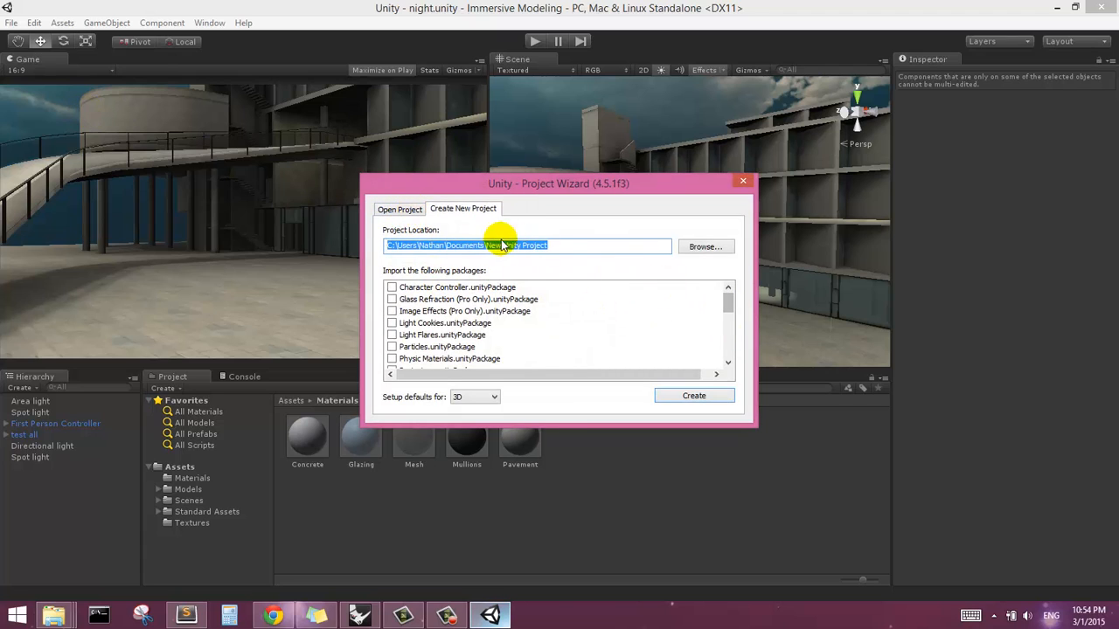
pyautogui.click(535, 249)
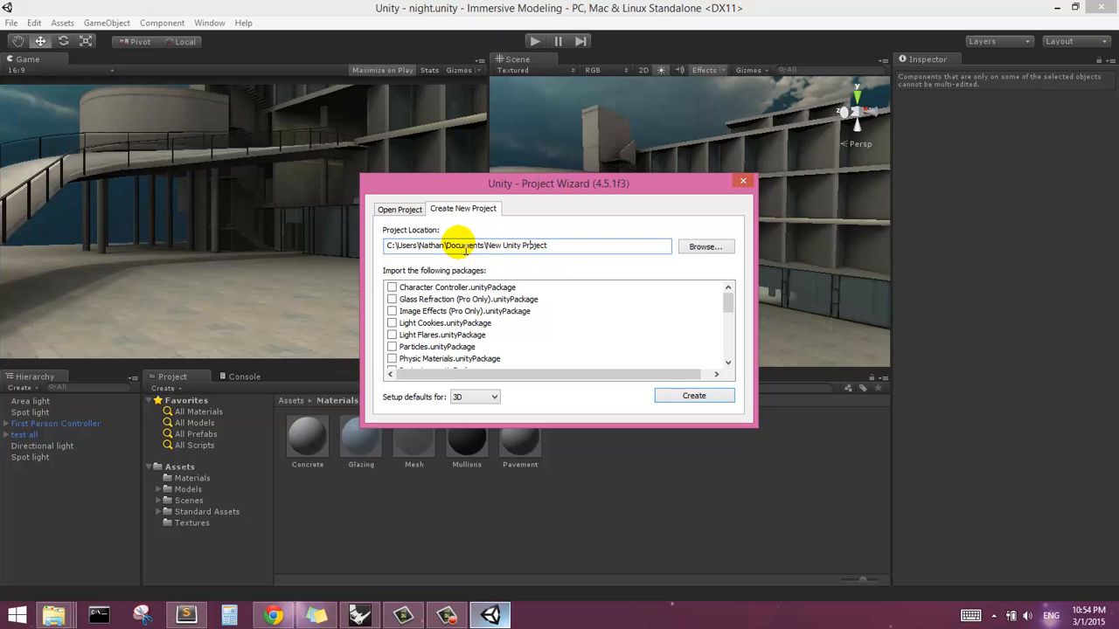
pyautogui.moveTo(592, 254); pyautogui.dragTo(564, 251)
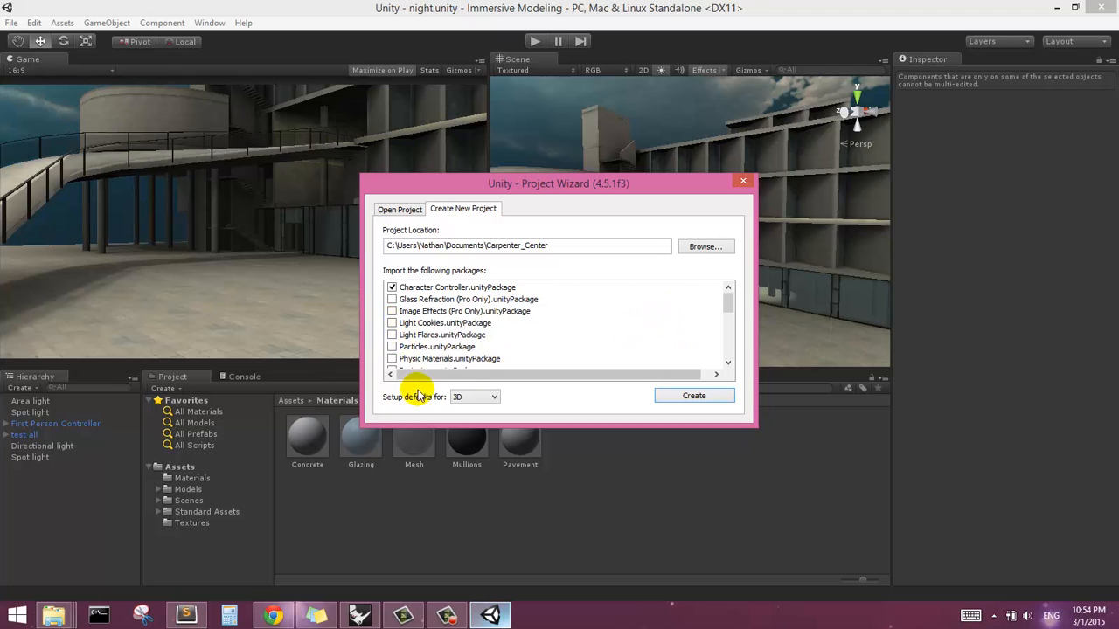
# - Add the Skyboxes package to the project's imports and create the project with the 3D defaults
pyautogui.click(728, 363)
pyautogui.click(728, 363)
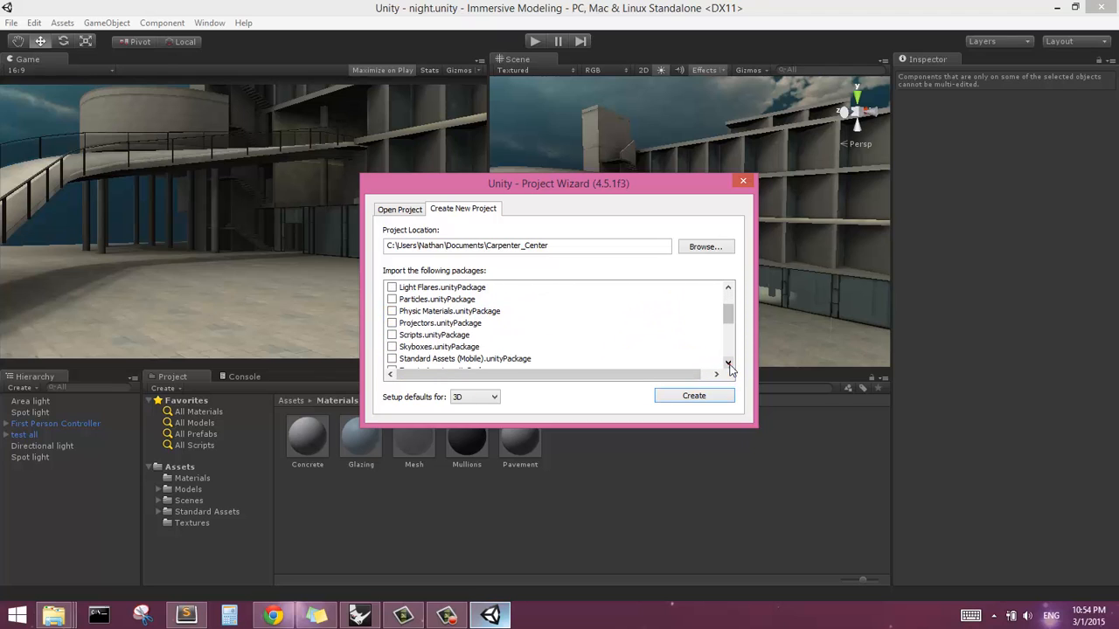
pyautogui.click(391, 347)
pyautogui.scroll(-2, 437, 354)
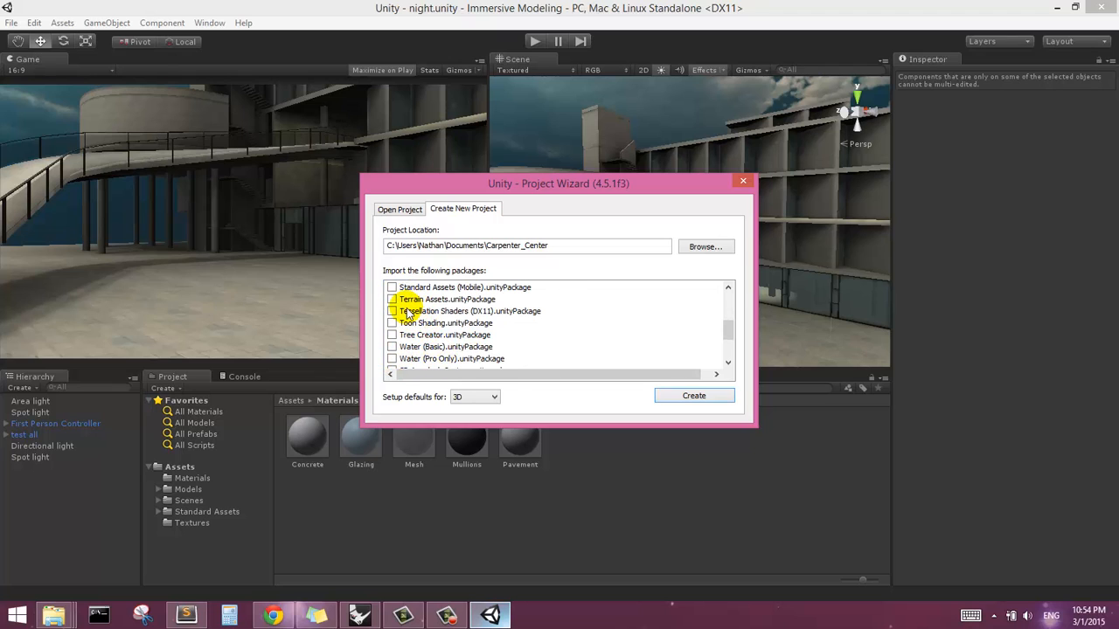
pyautogui.scroll(-1, 415, 320)
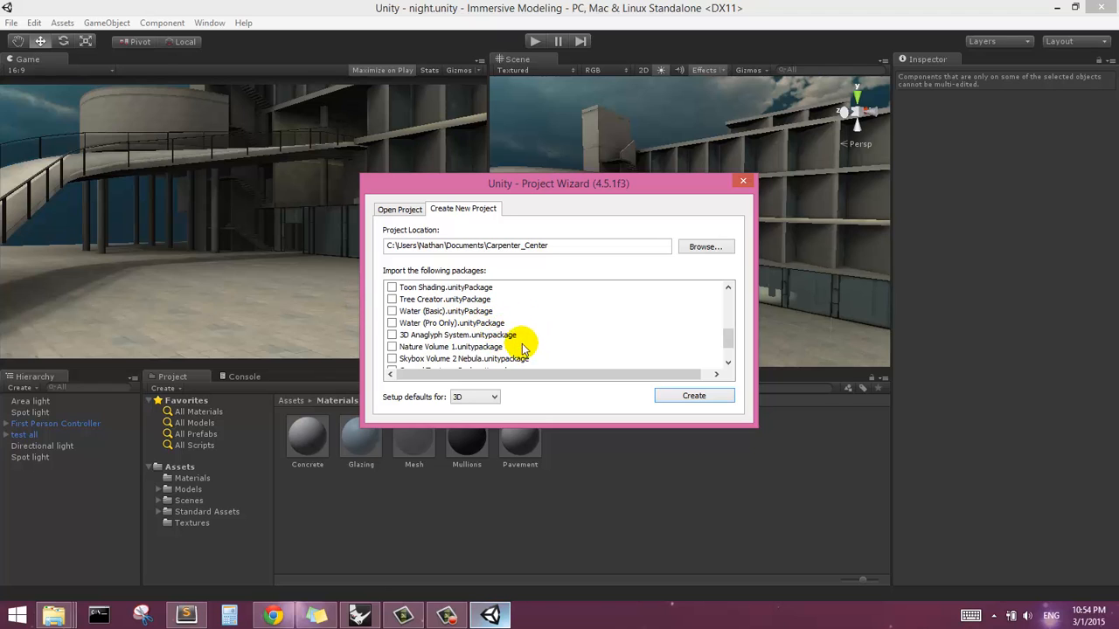
pyautogui.scroll(-1, 520, 342)
pyautogui.scroll(3, 524, 348)
pyautogui.scroll(3, 520, 345)
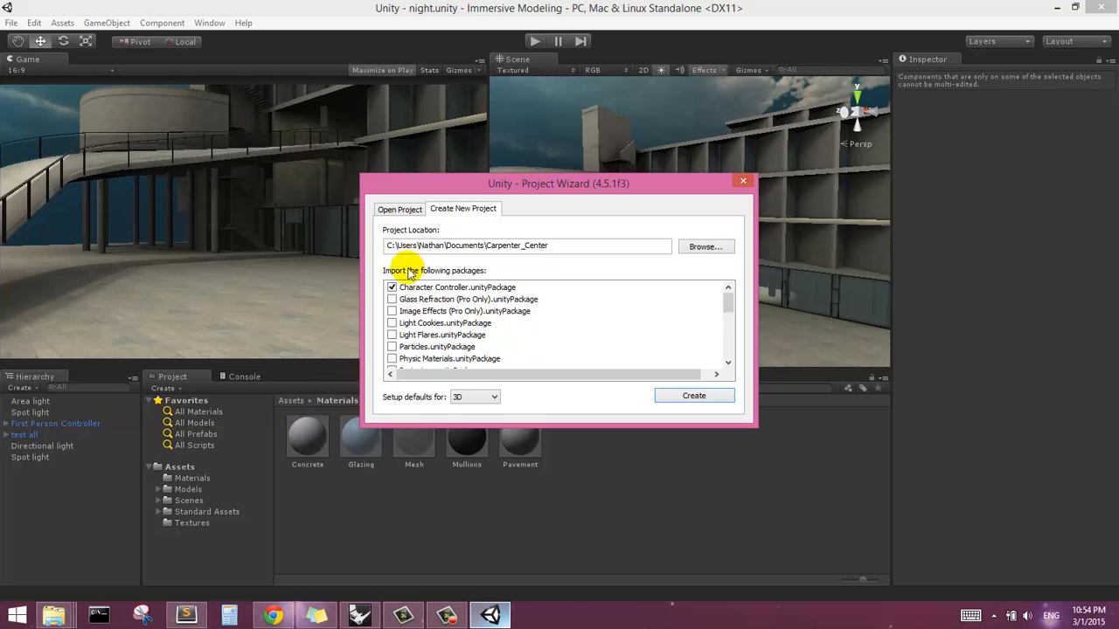
pyautogui.click(679, 397)
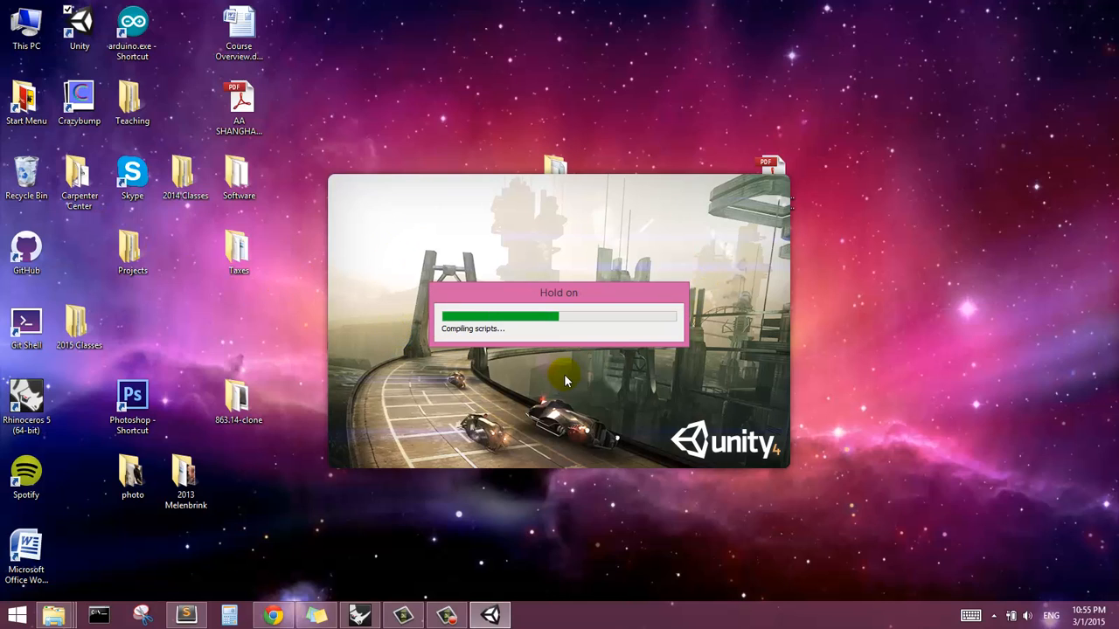
pyautogui.click(522, 346)
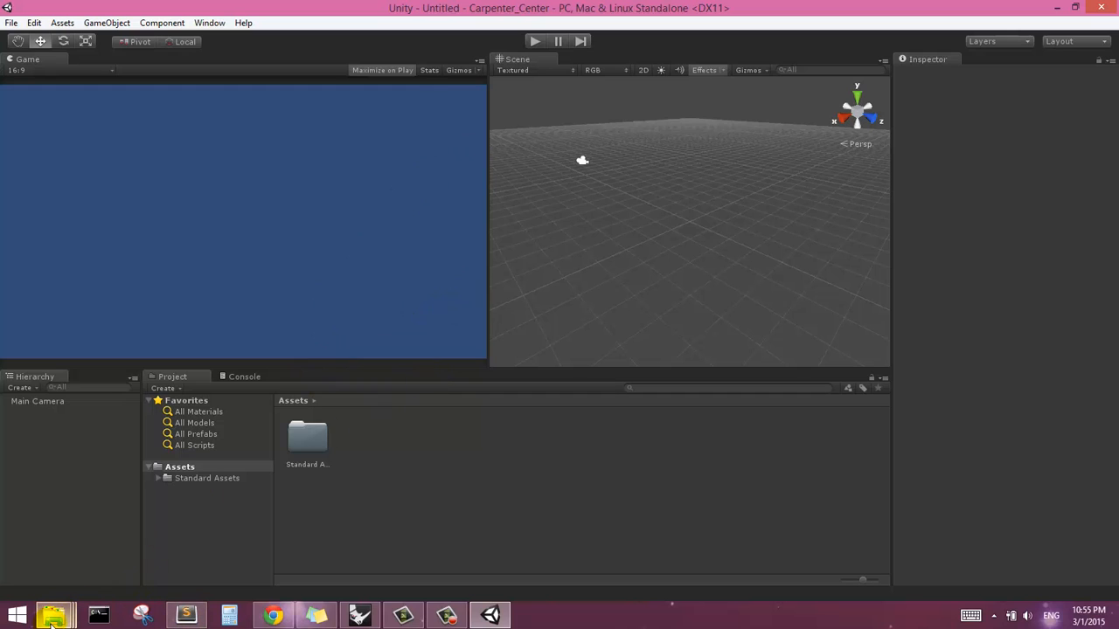
pyautogui.click(447, 615)
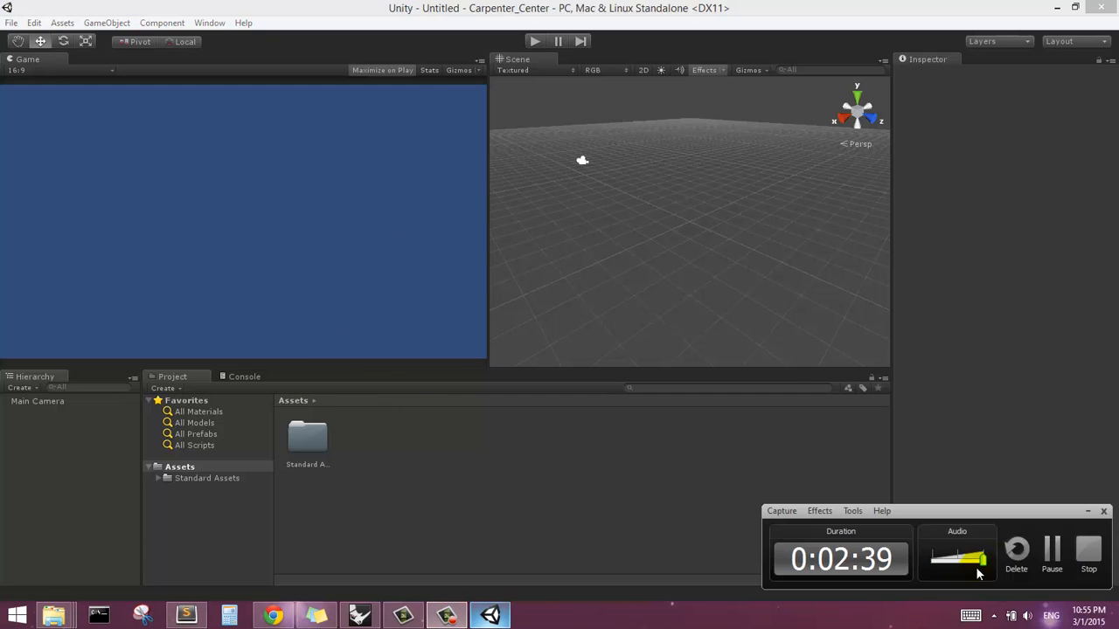
pyautogui.click(1053, 558)
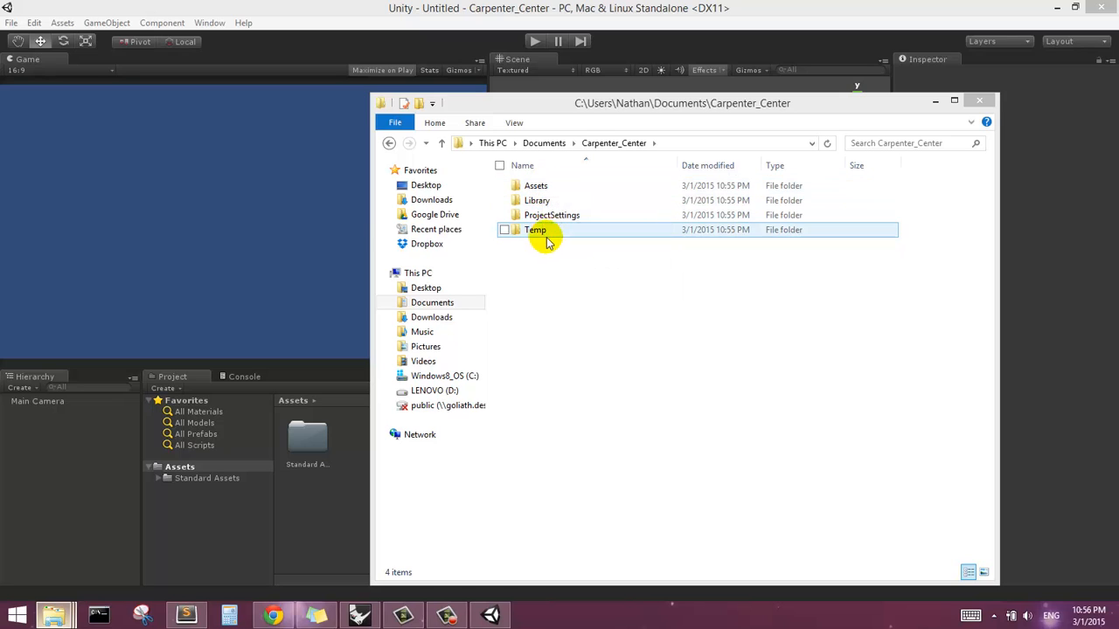
# - Open the Assets folder of the Carpenter_Center project in File Explorer and create a folder named Materials
pyautogui.doubleClick(535, 188)
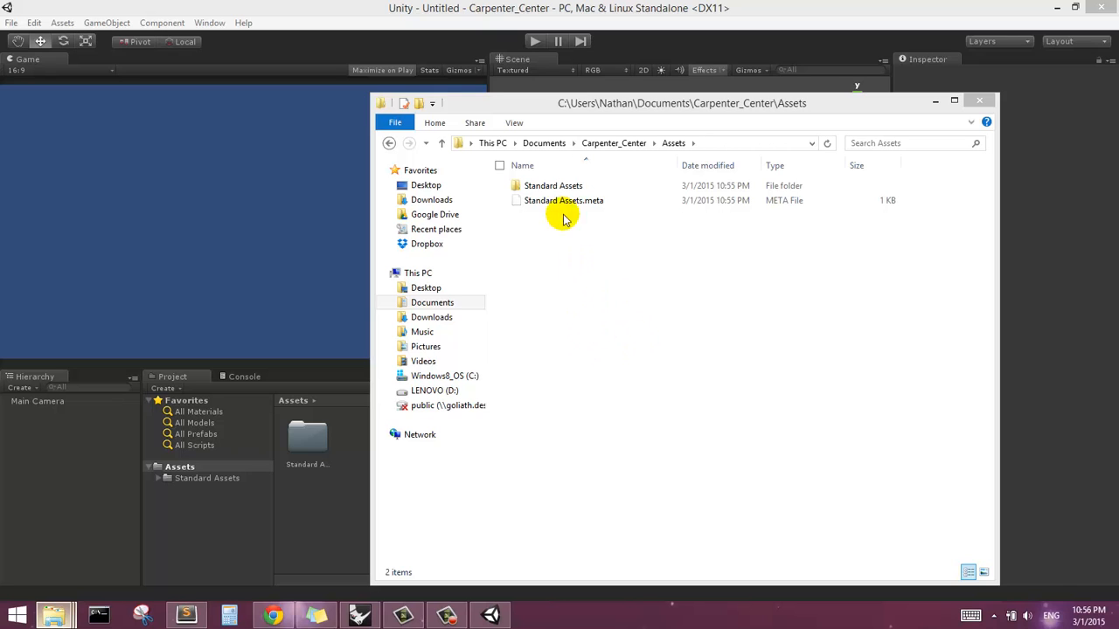
pyautogui.rightClick(569, 249)
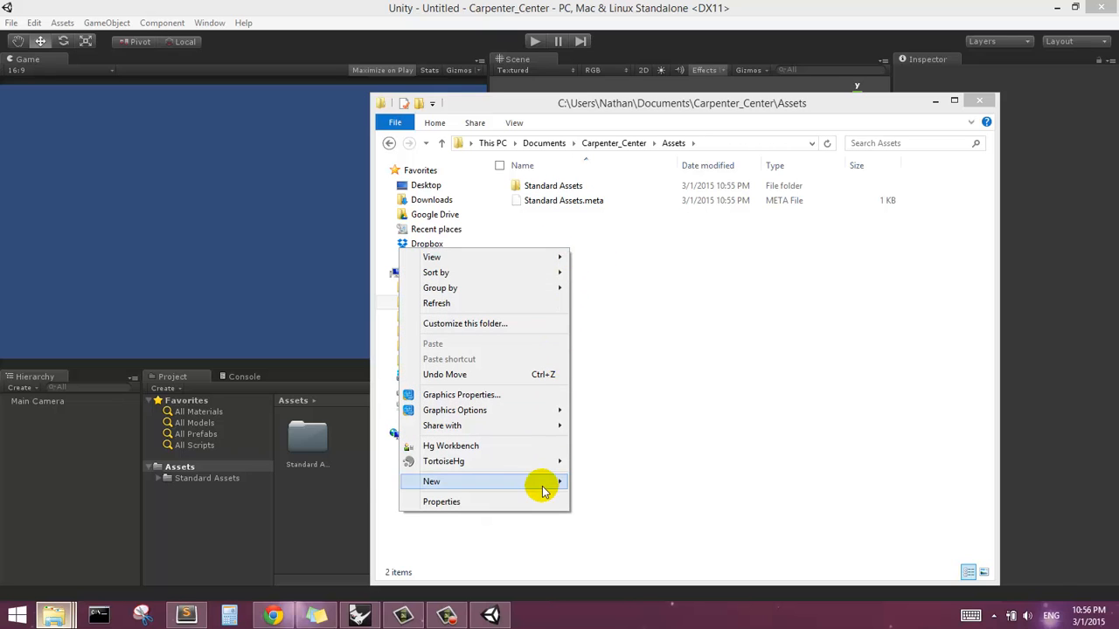
pyautogui.moveTo(542, 491)
pyautogui.click(319, 230)
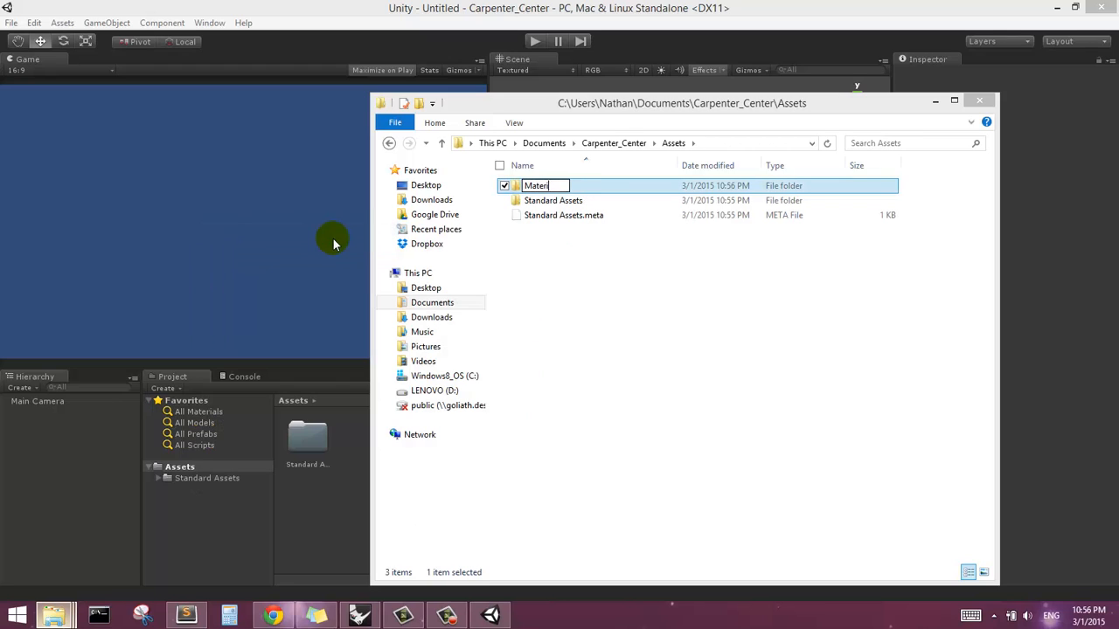
pyautogui.write('Materials')
pyautogui.click(562, 267)
# - Create a second folder named Models in the project's Assets folder
pyautogui.rightClick(562, 268)
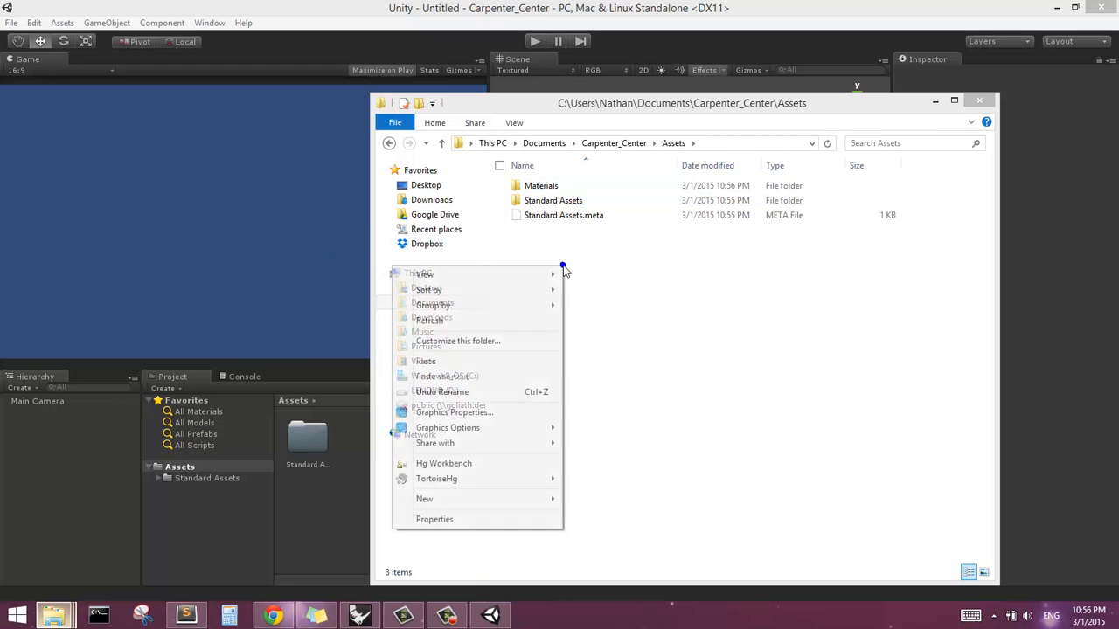
pyautogui.moveTo(533, 499)
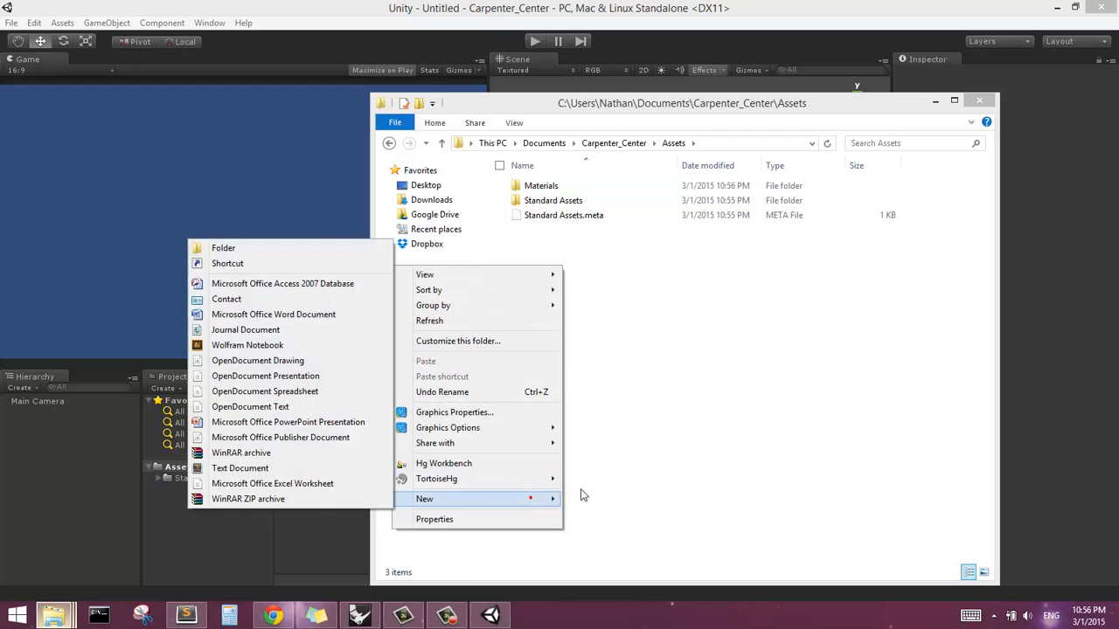
pyautogui.click(296, 251)
pyautogui.write('Models')
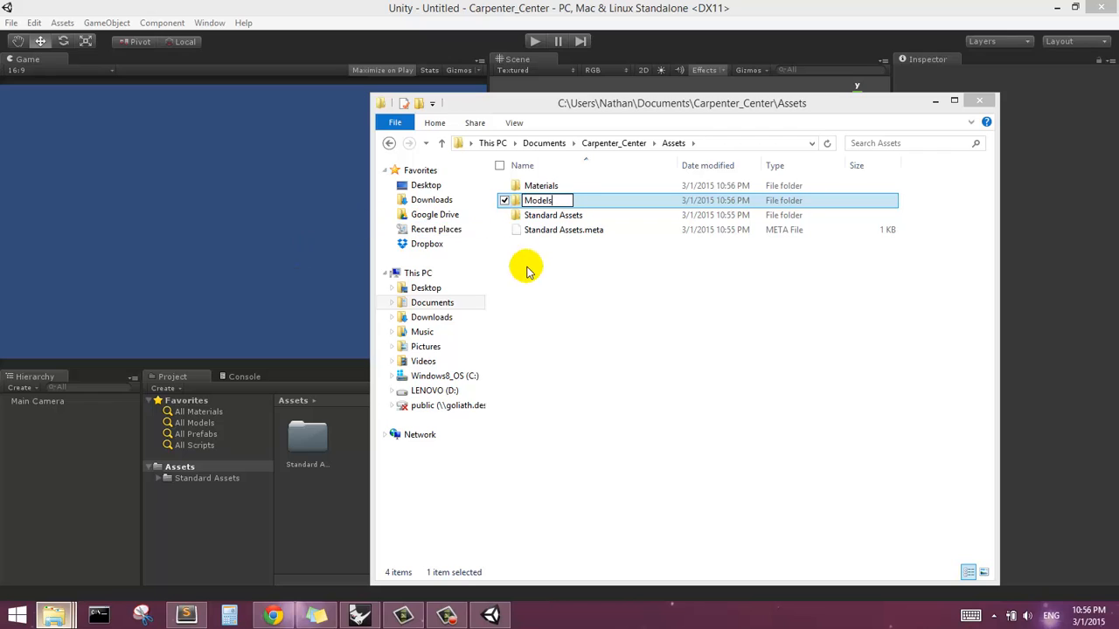
pyautogui.click(553, 255)
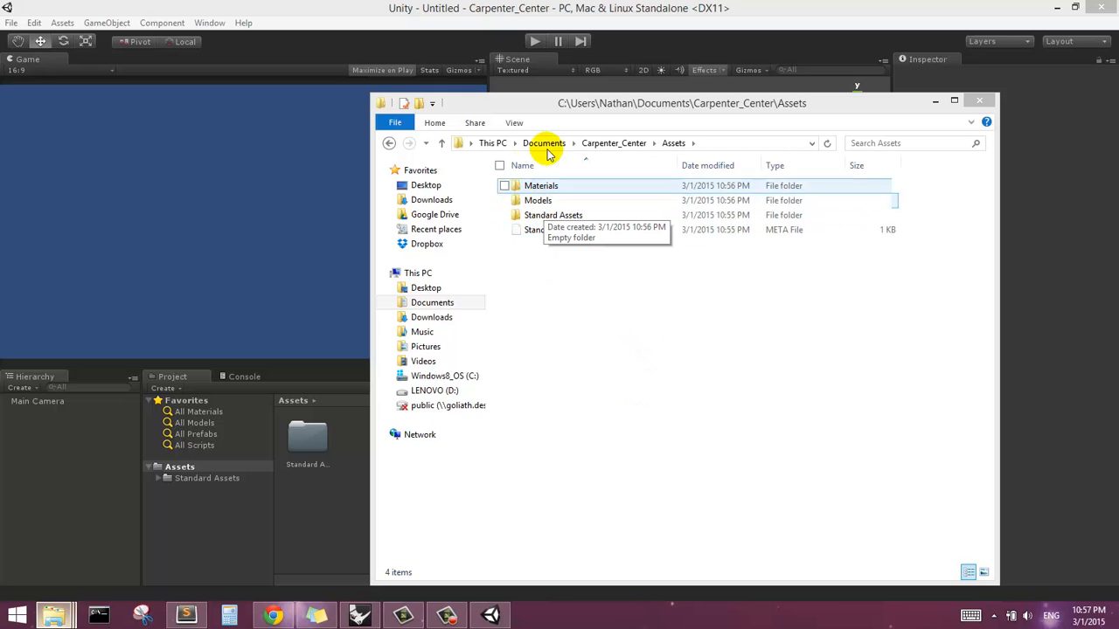
# - Look inside the new Models folder and switch to the Carpenter Center model in Rhino
pyautogui.moveTo(553, 109); pyautogui.dragTo(370, 91)
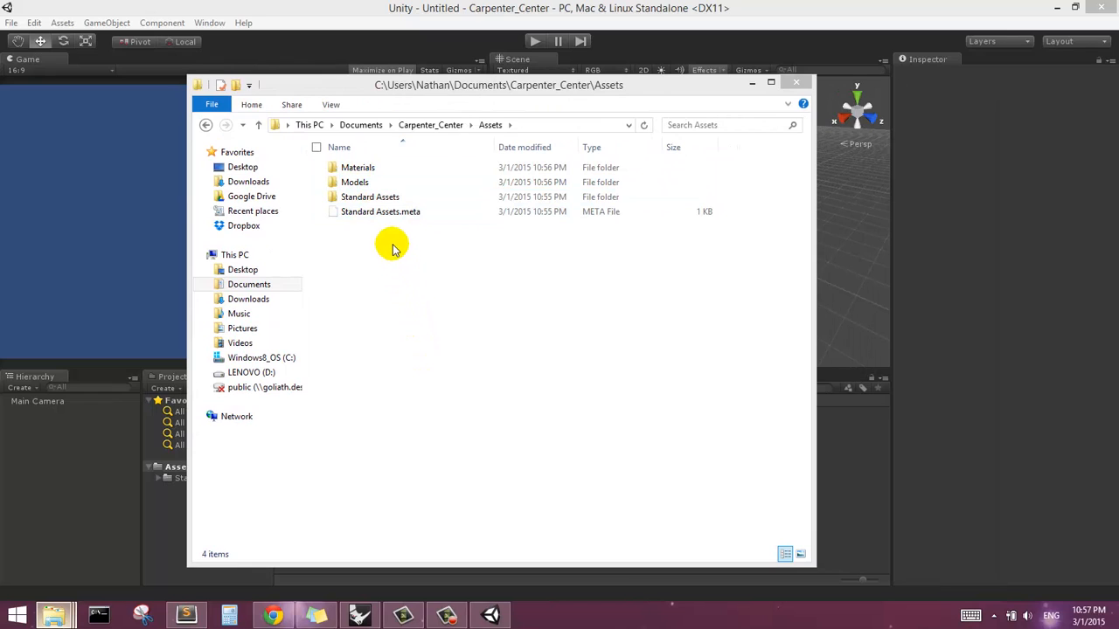
pyautogui.doubleClick(351, 183)
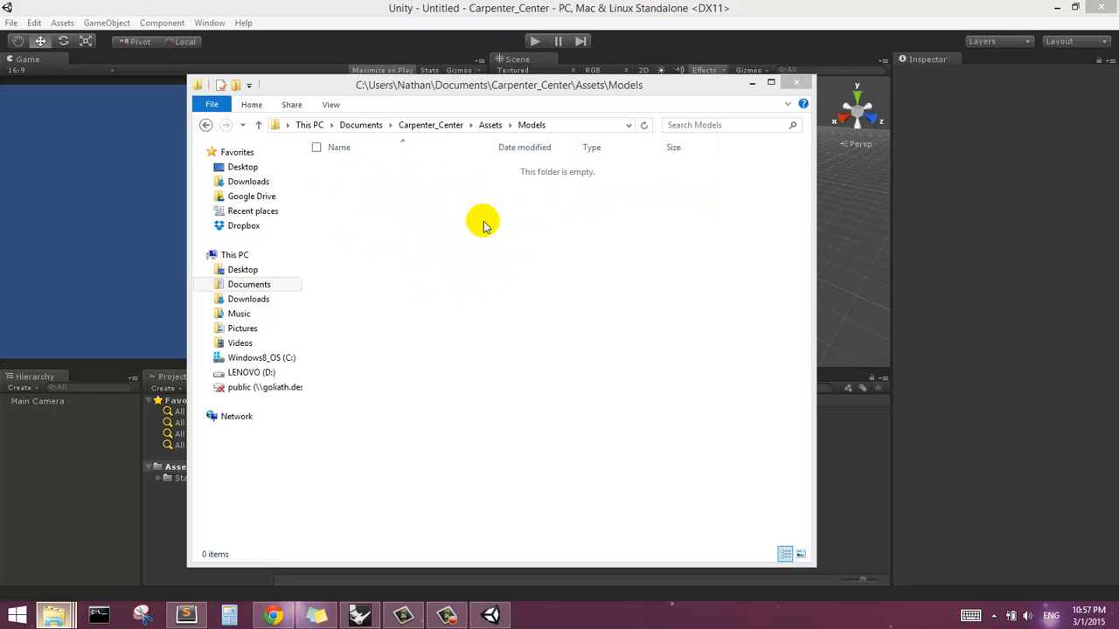
pyautogui.moveTo(369, 618)
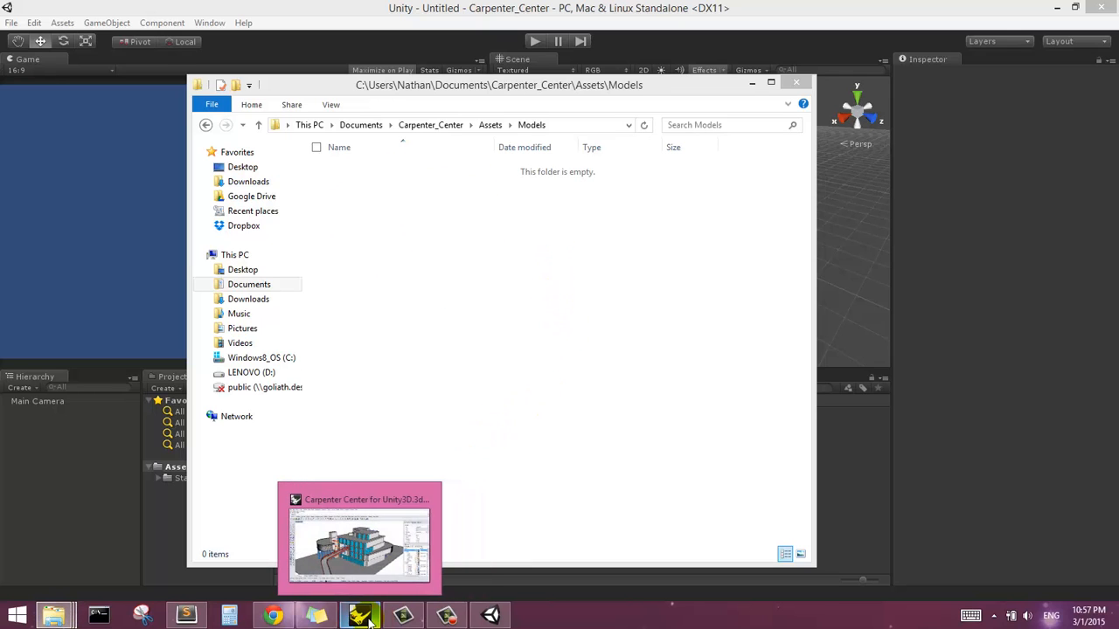
pyautogui.click(368, 548)
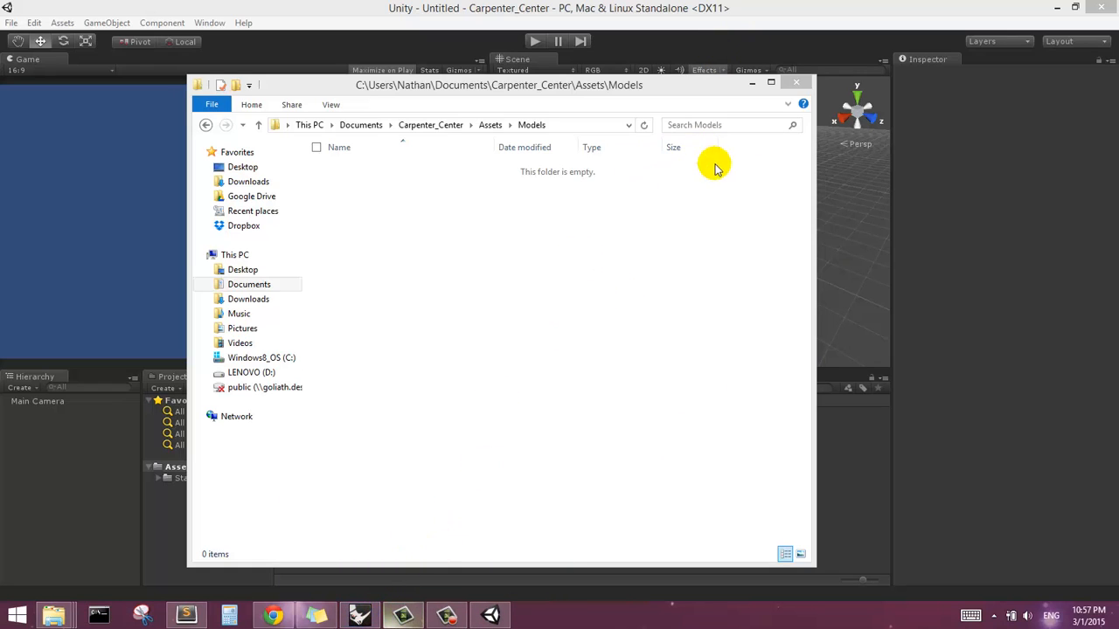
pyautogui.click(753, 83)
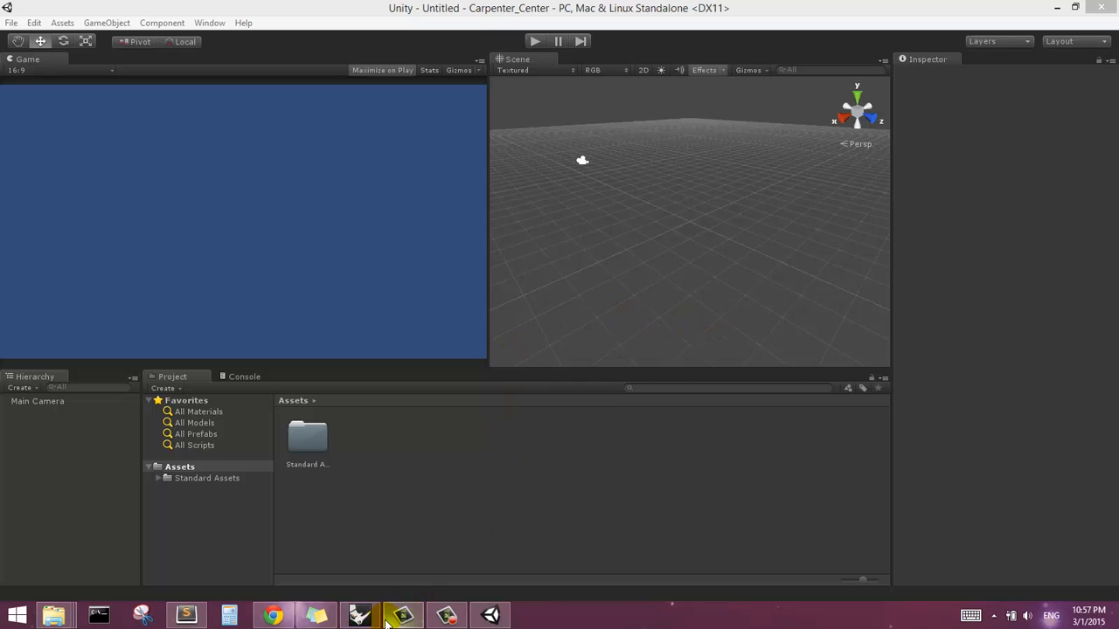
pyautogui.click(1058, 7)
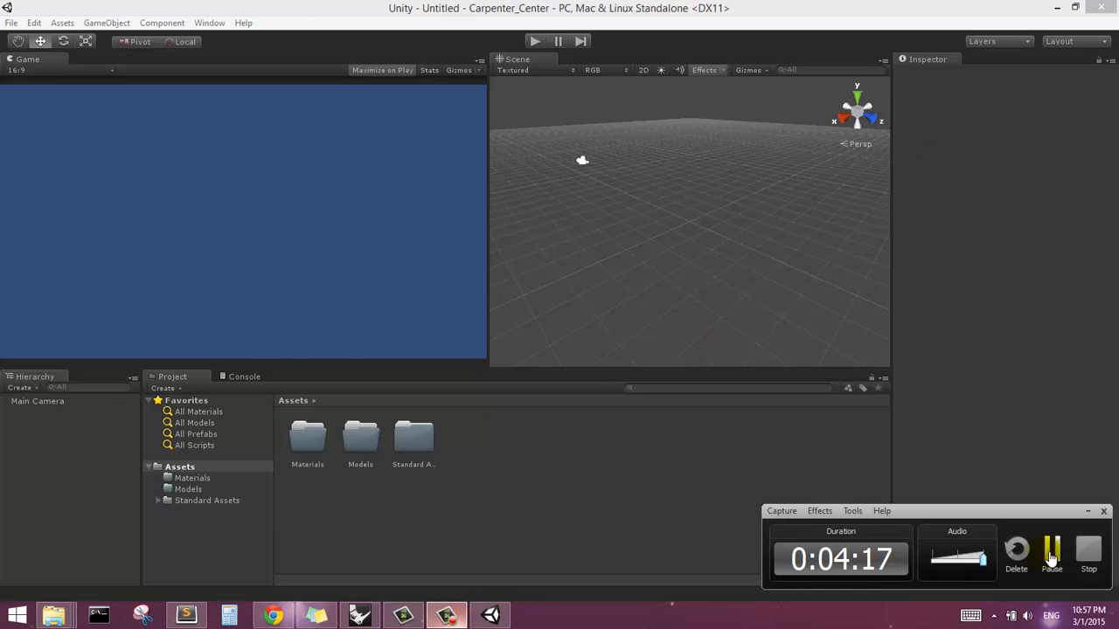
pyautogui.click(1051, 550)
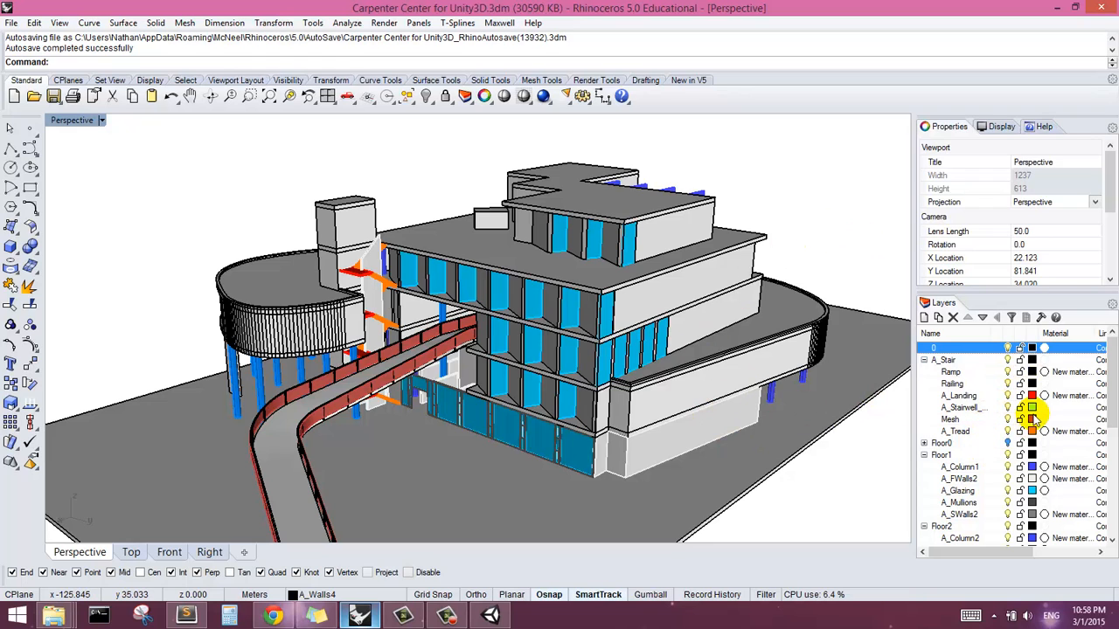
# - Select all objects in the Carpenter Center model and start exporting them with the Export command
pyautogui.moveTo(1113, 398); pyautogui.dragTo(1113, 509)
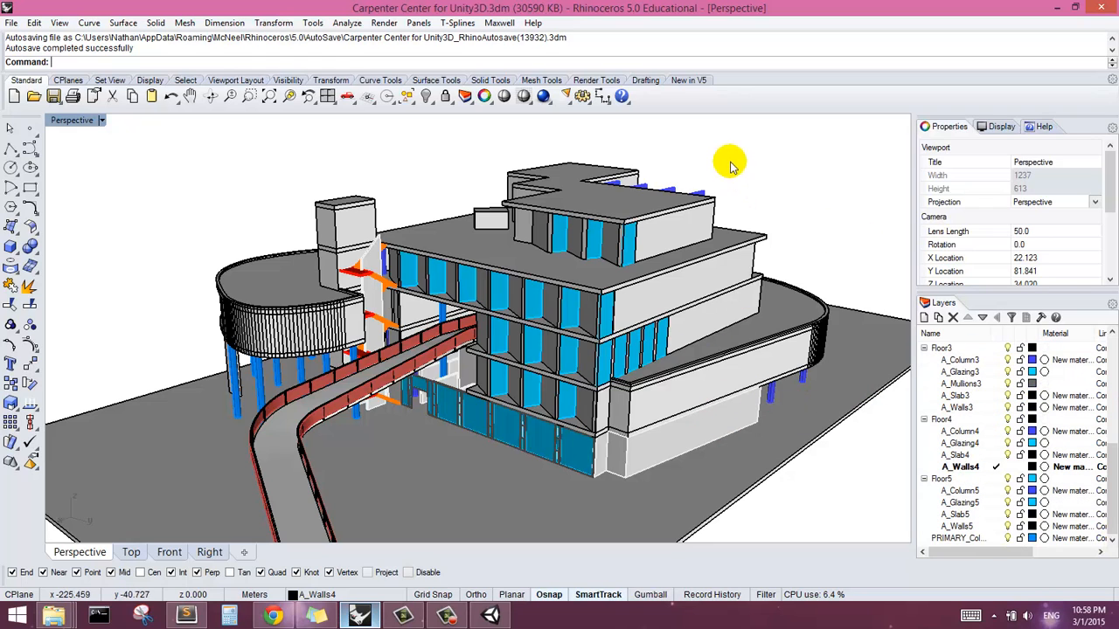
pyautogui.hotkey('ctrl', 'a')
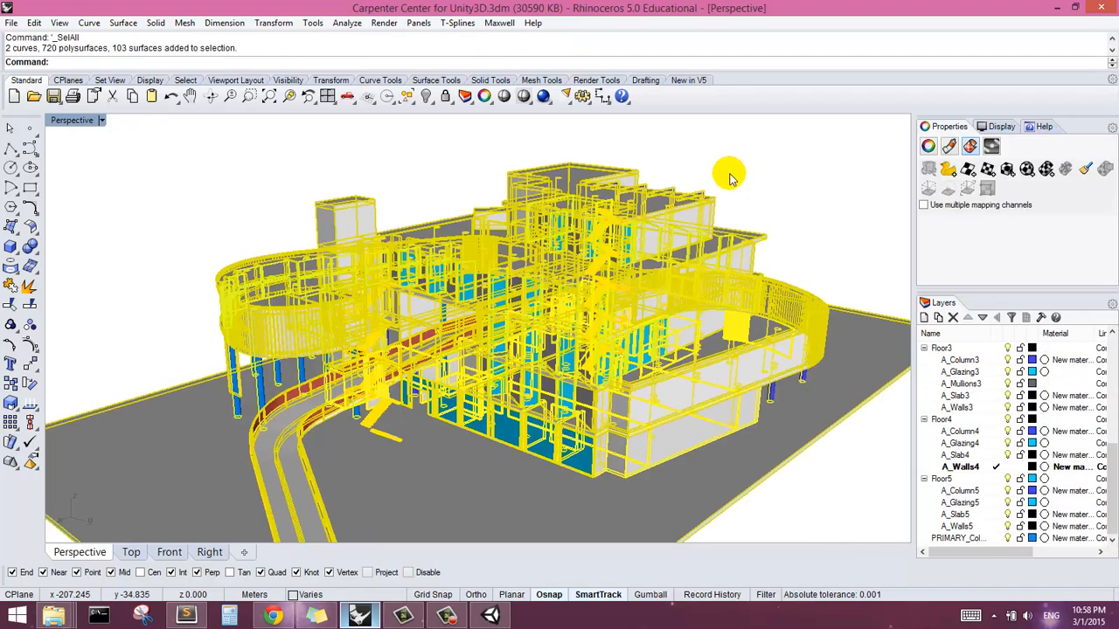
pyautogui.write('EXPORT')
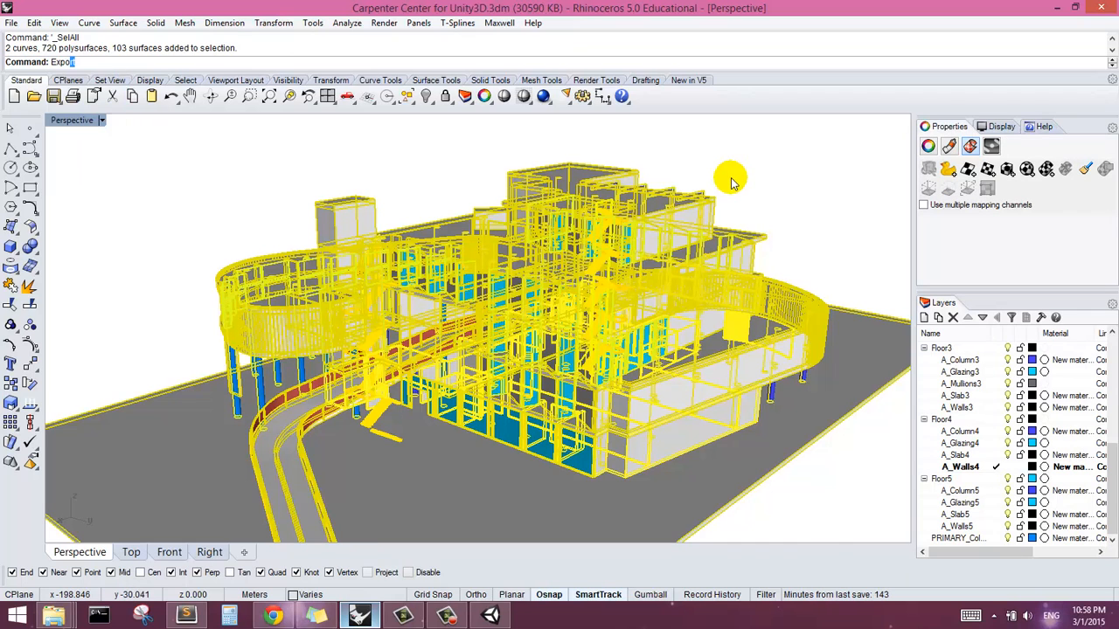
pyautogui.press('Return')
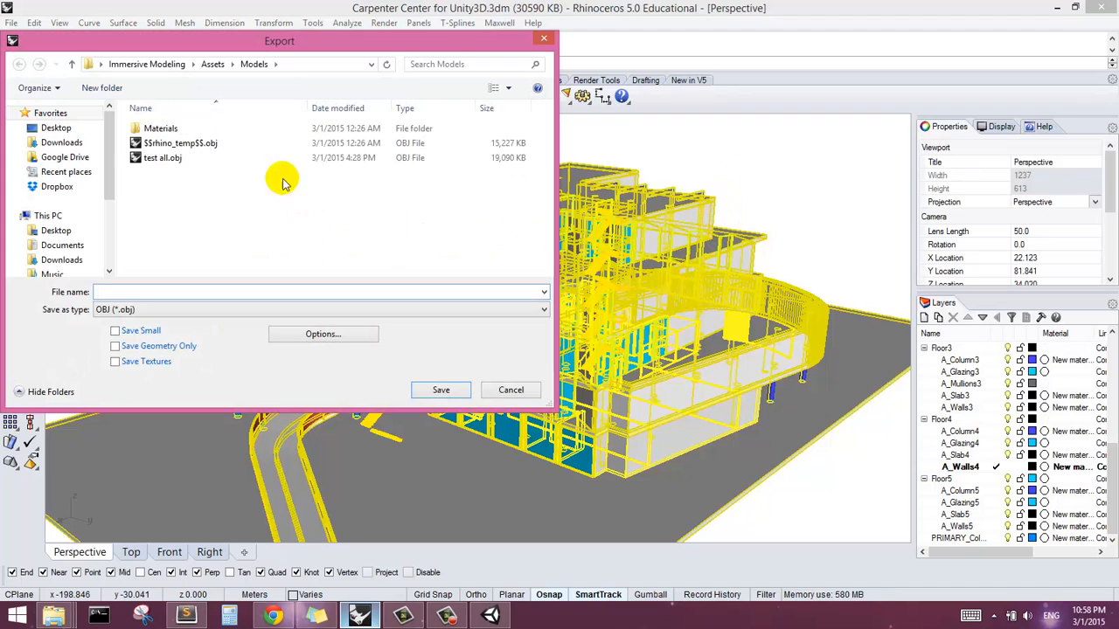
# - Set the export location to the Models folder in Documents > Carpenter_Center > Assets and name the OBJ file carpenter
pyautogui.click(61, 129)
pyautogui.click(60, 218)
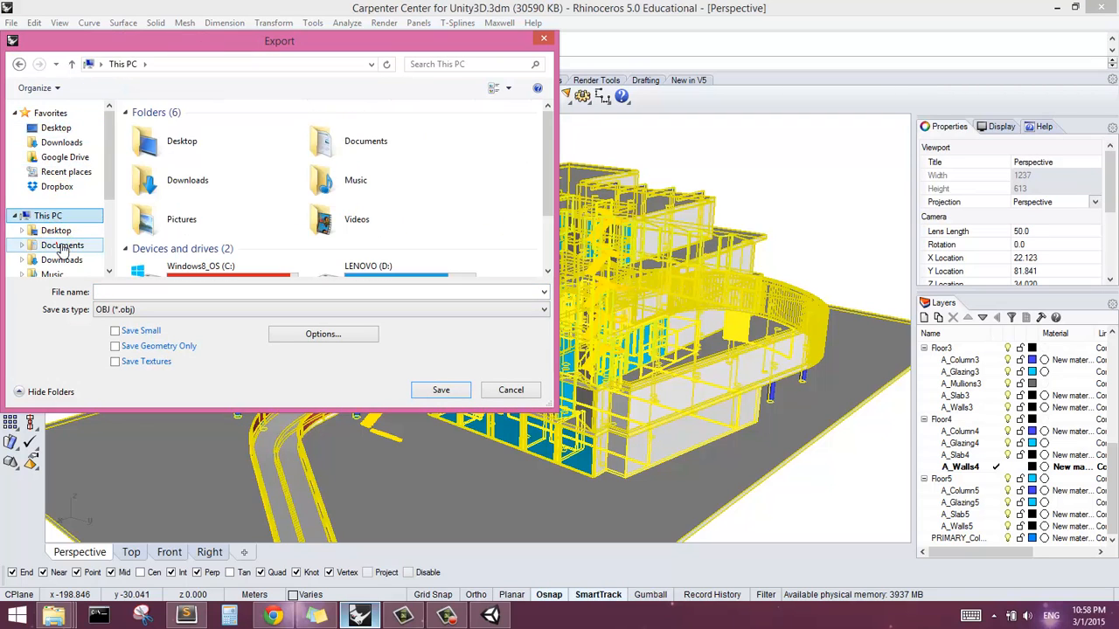
pyautogui.click(56, 245)
pyautogui.doubleClick(181, 218)
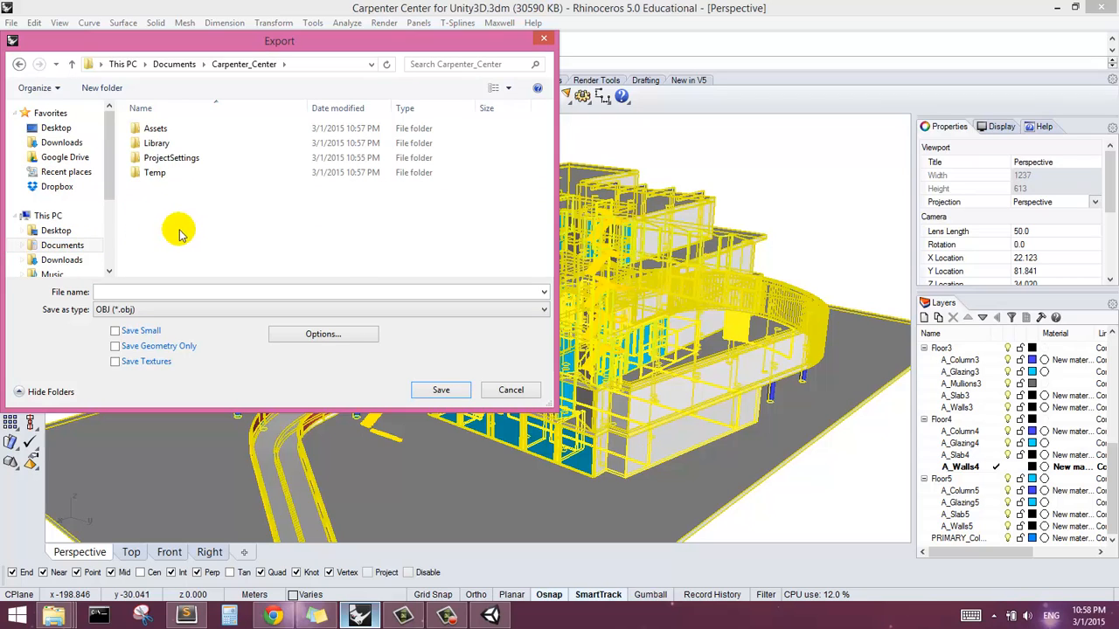
pyautogui.doubleClick(156, 129)
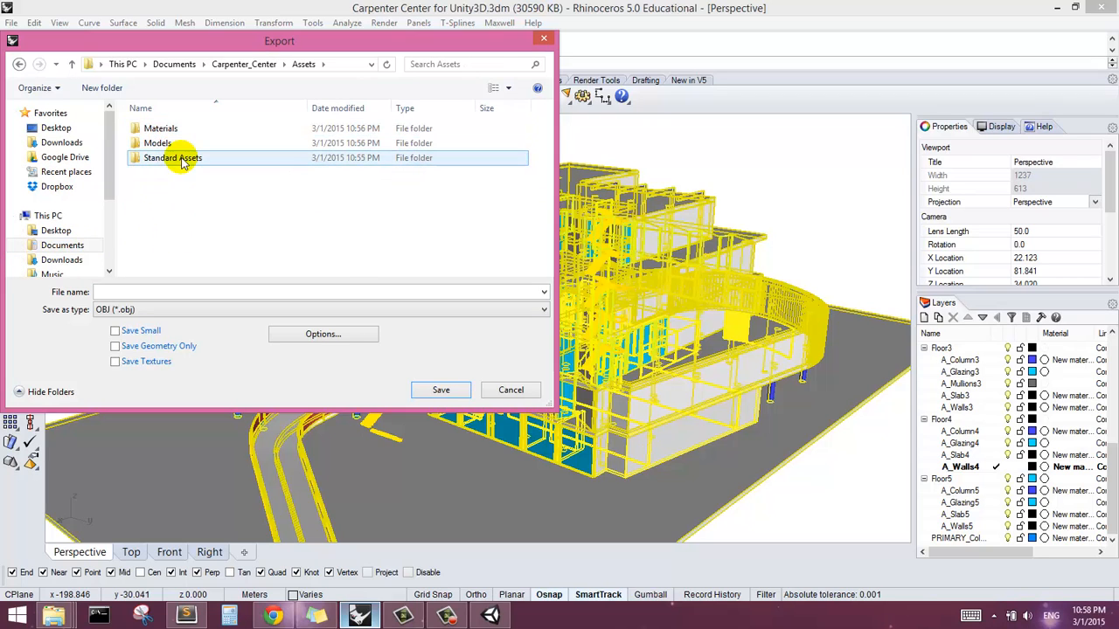
pyautogui.doubleClick(174, 146)
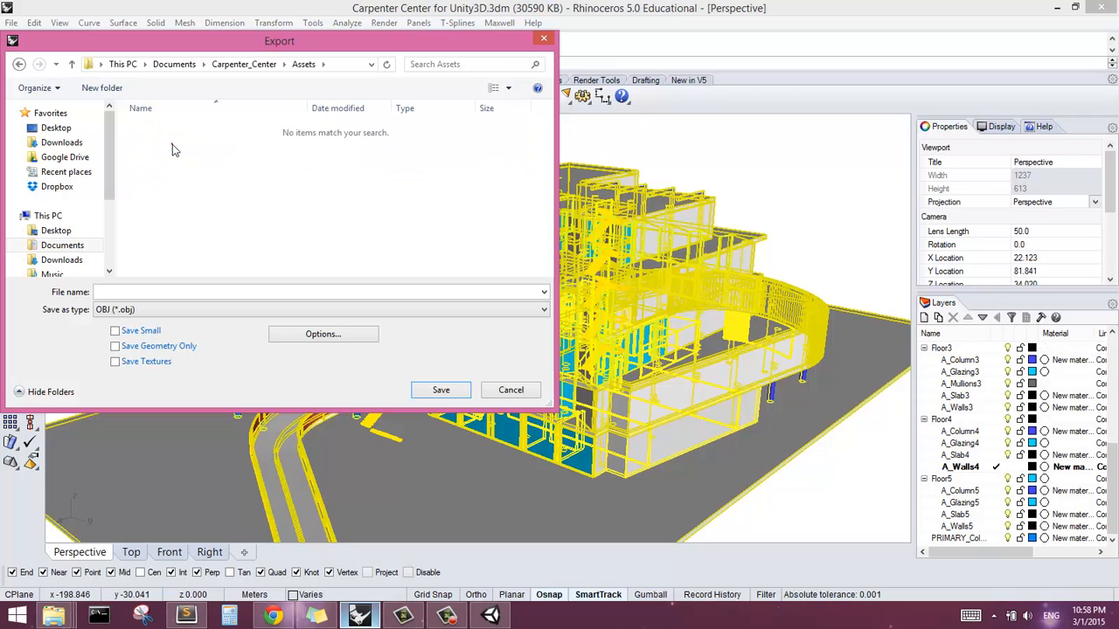
pyautogui.click(101, 292)
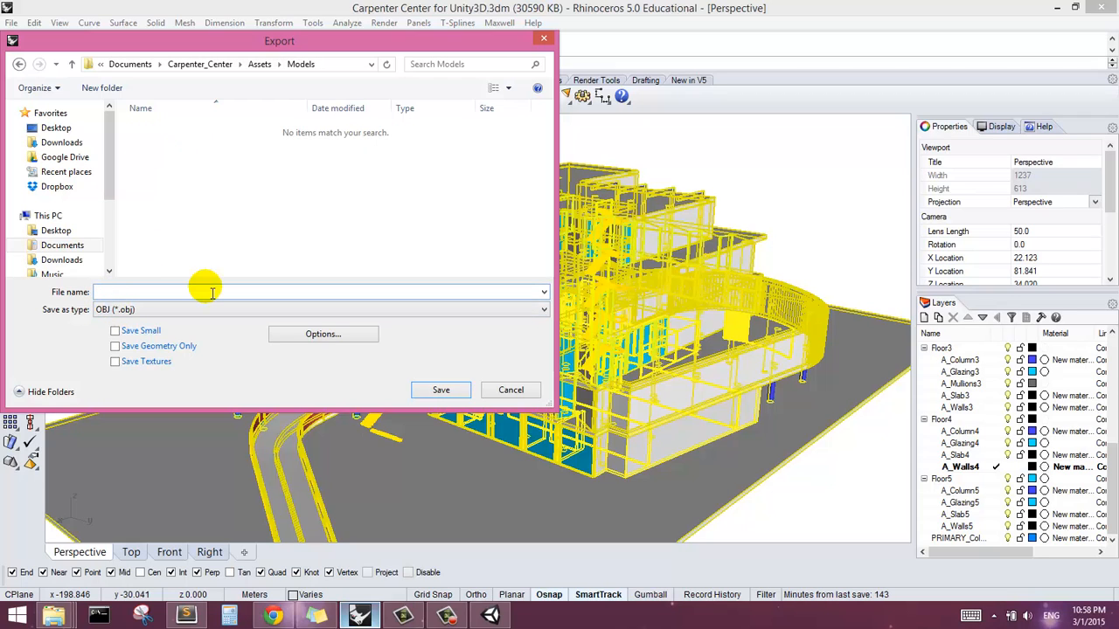
pyautogui.write('carpenter')
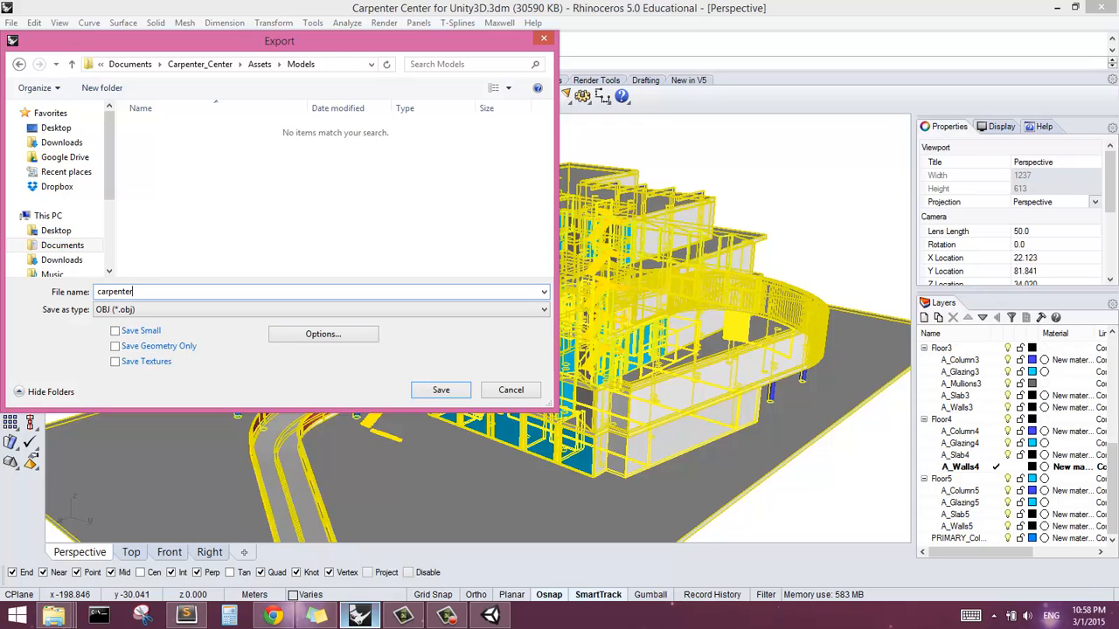
# - Export the OBJ as a welded polygon mesh with layers as OBJ groups, material definitions and Rhino Z mapped to OBJ Y, accepting the offered mesh density
pyautogui.click(352, 341)
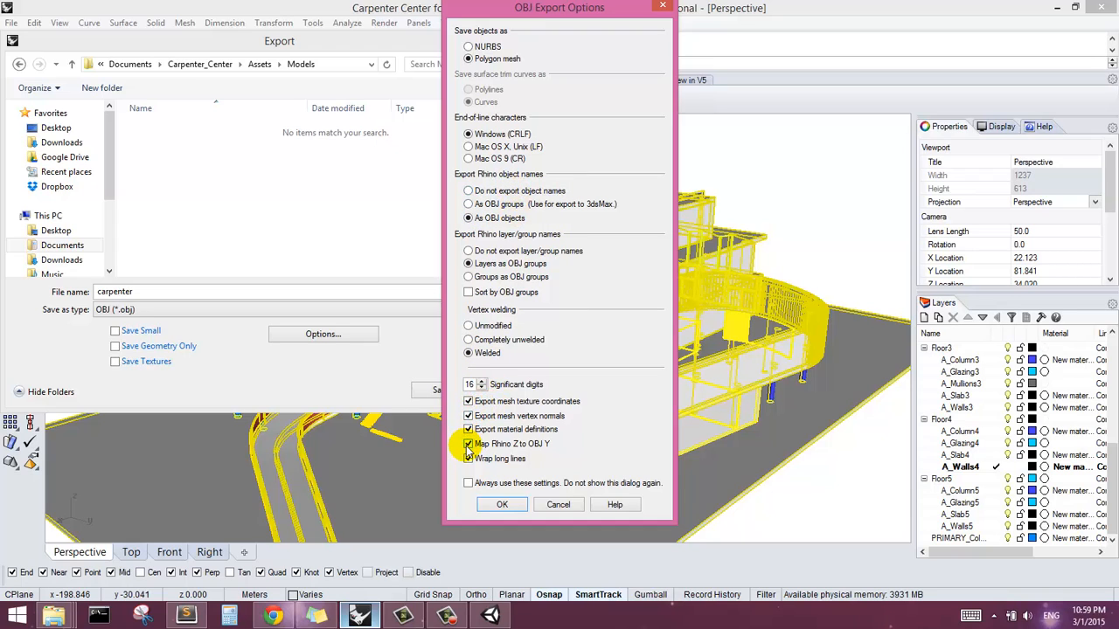
pyautogui.click(469, 416)
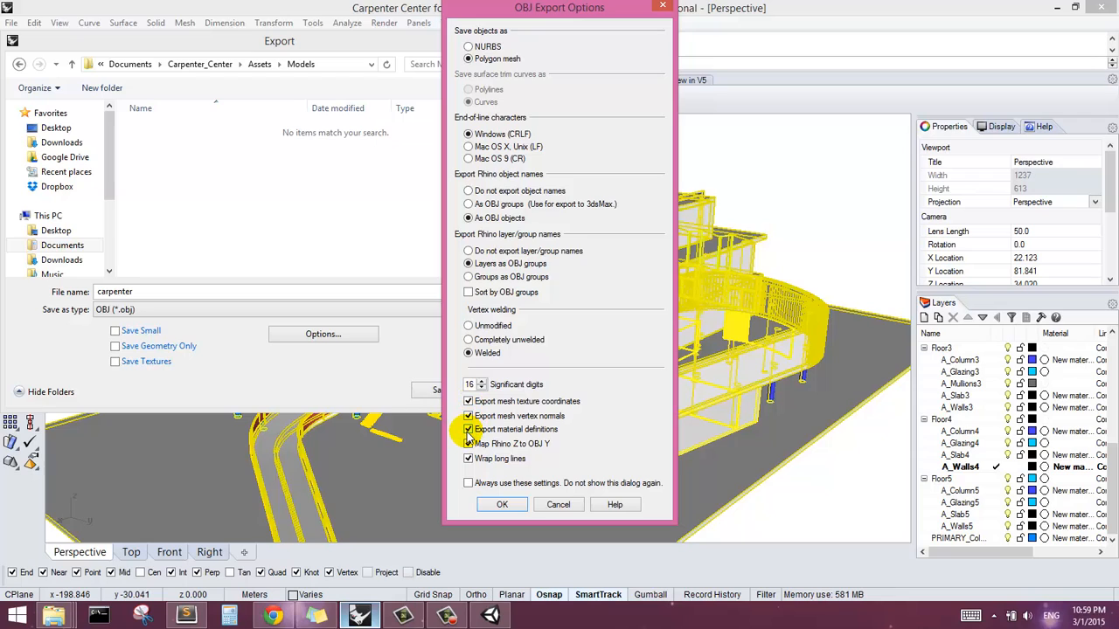
pyautogui.click(468, 430)
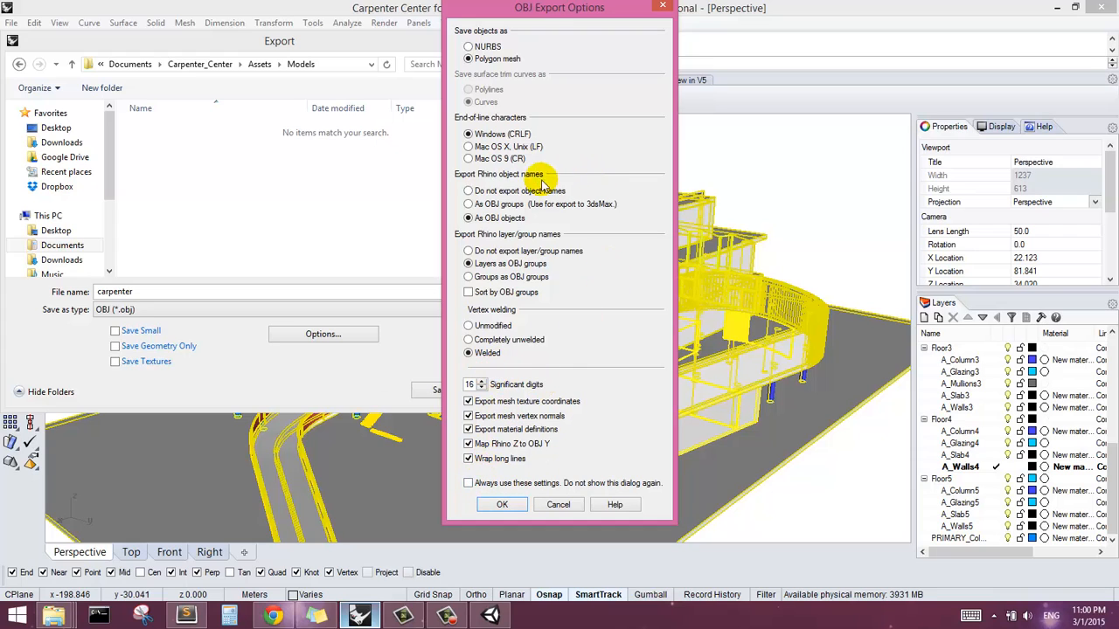
pyautogui.click(502, 507)
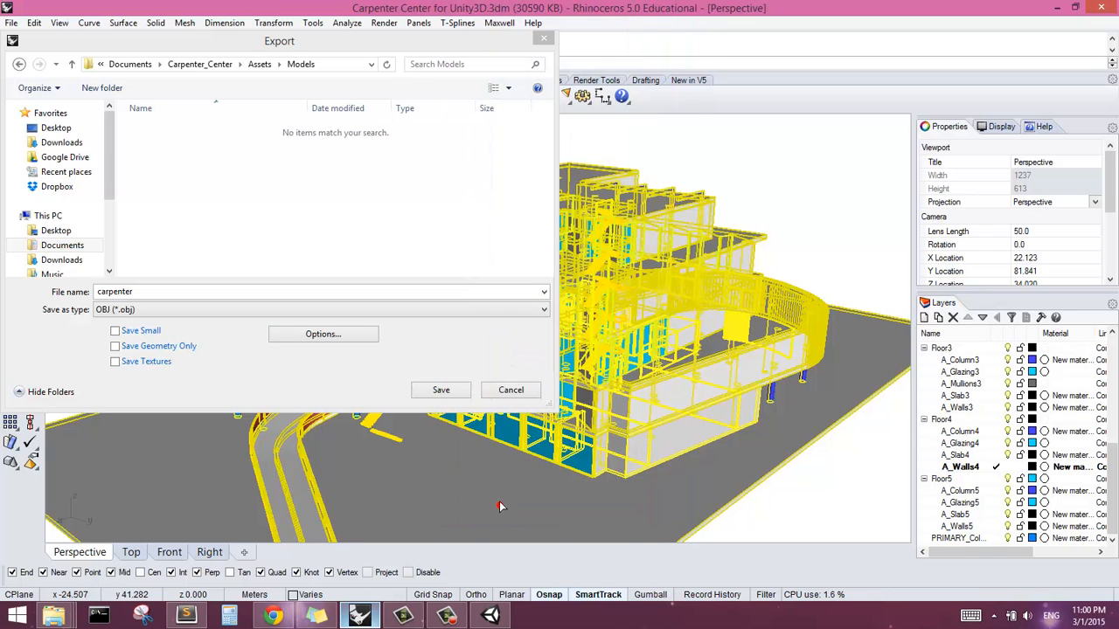
pyautogui.click(440, 391)
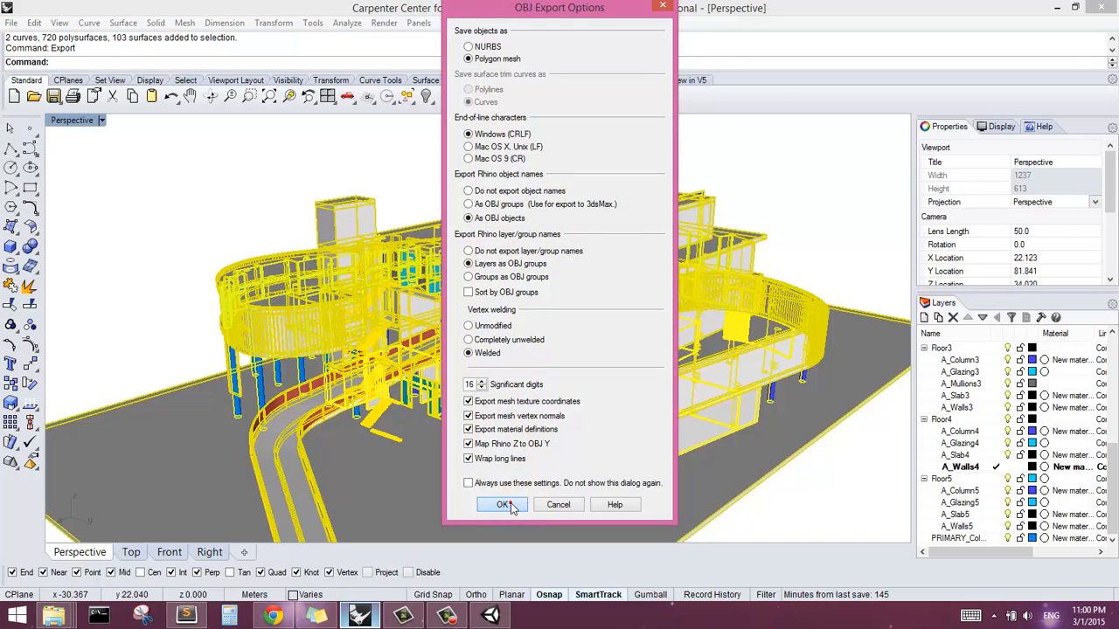
pyautogui.click(502, 505)
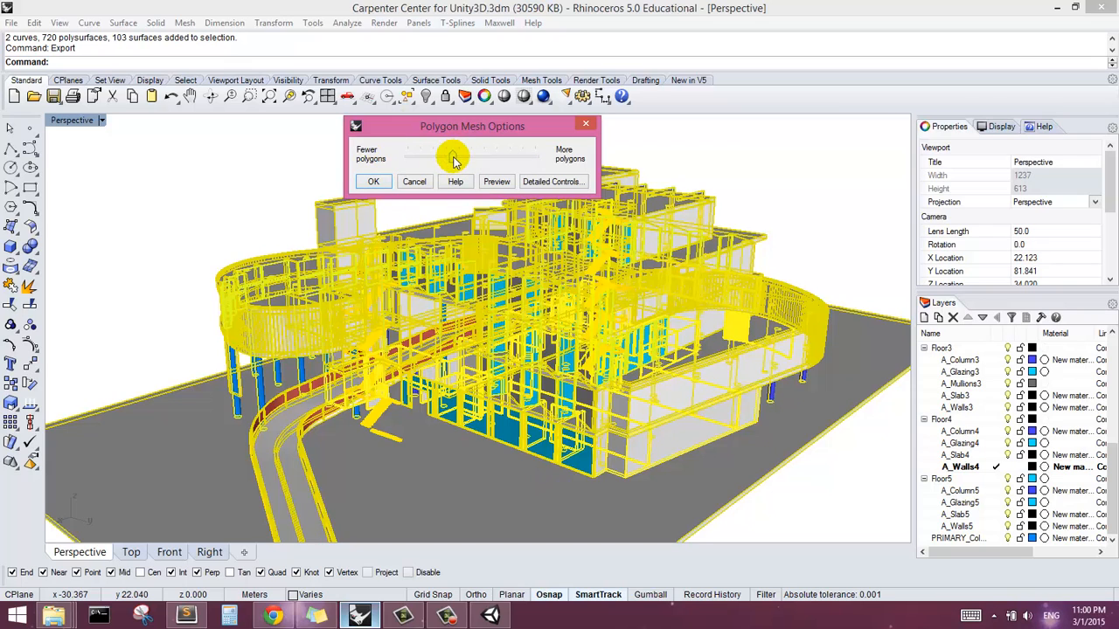
pyautogui.click(375, 182)
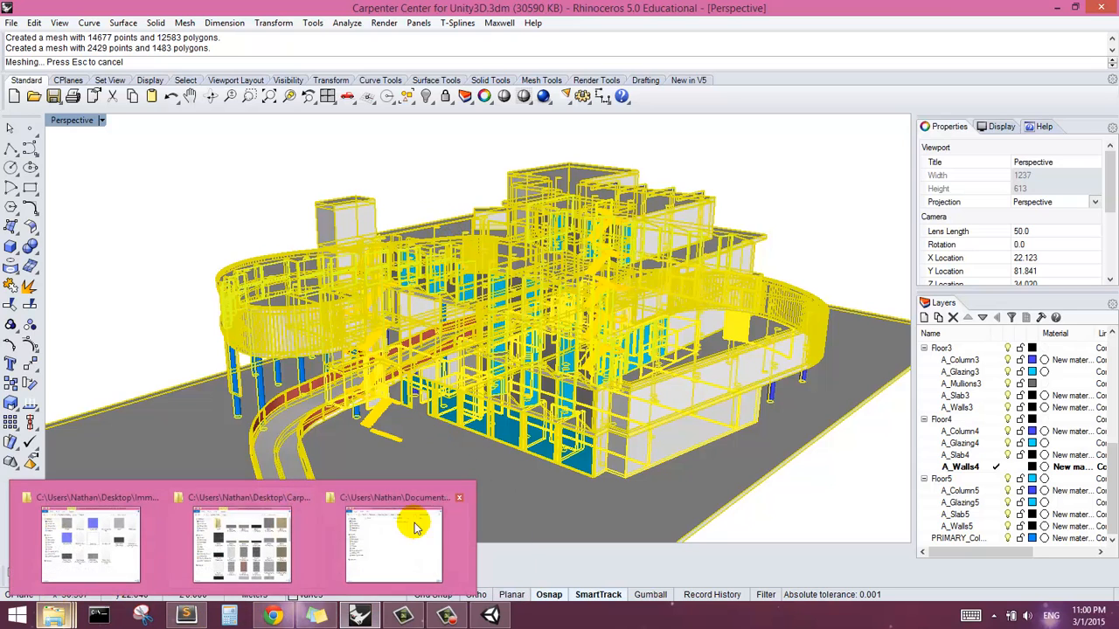
# - Switch to the Carpenter_Center project in Unity
pyautogui.click(54, 617)
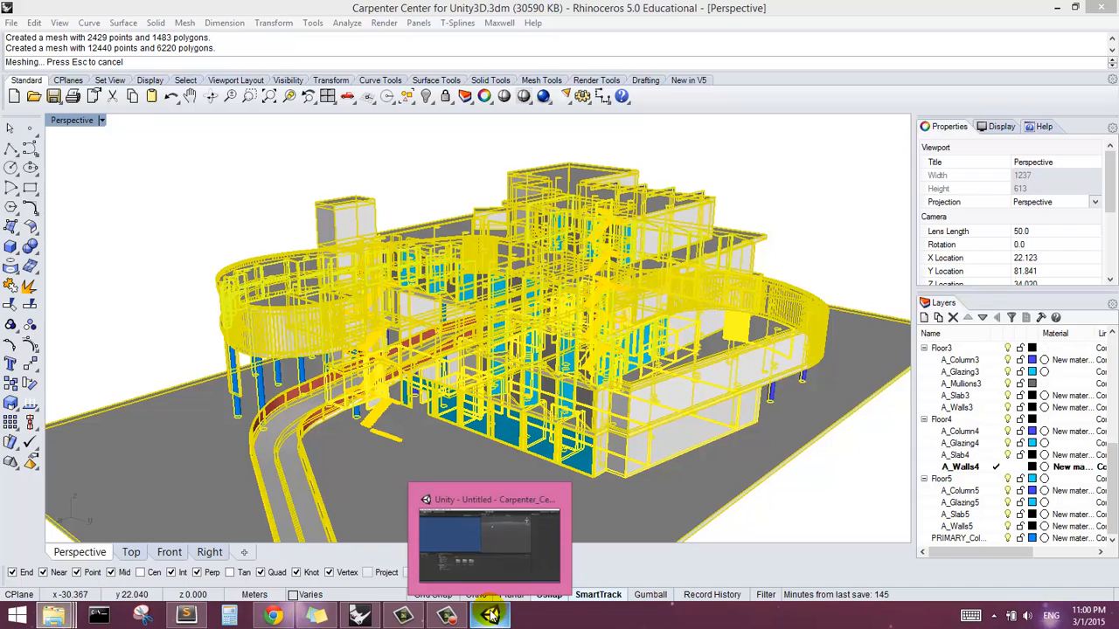
pyautogui.click(753, 222)
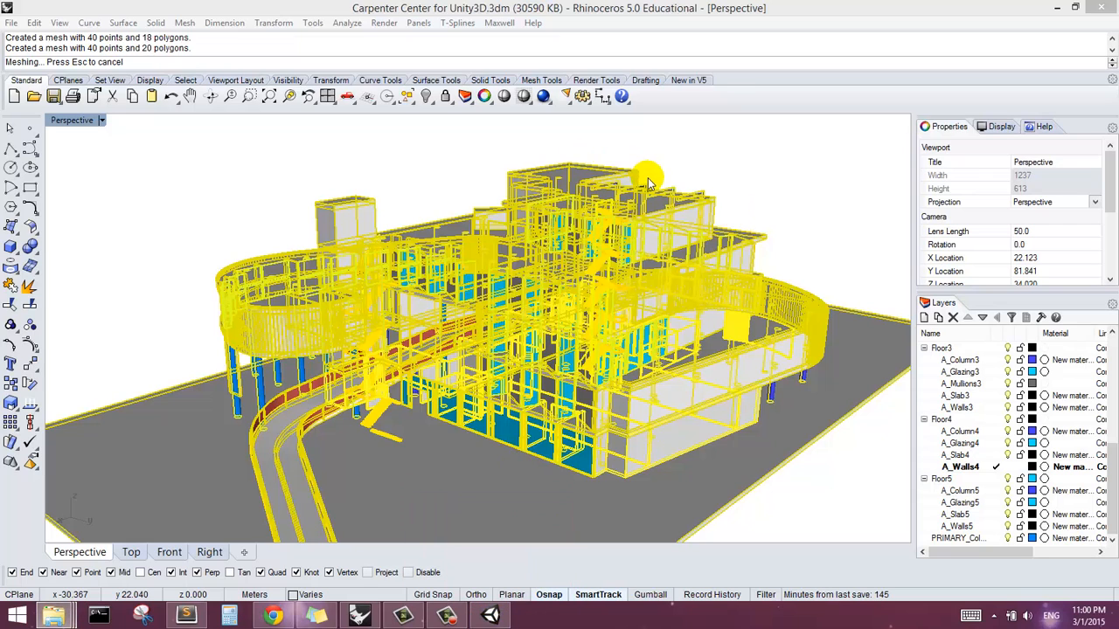
pyautogui.moveTo(403, 616)
pyautogui.moveTo(473, 621)
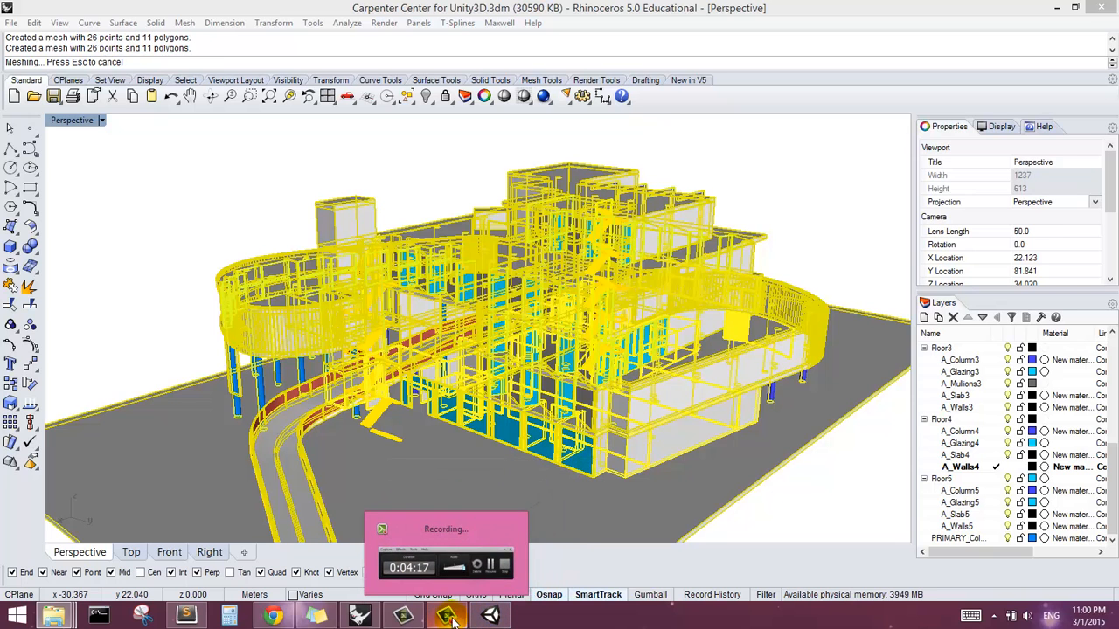
pyautogui.click(447, 616)
pyautogui.click(1048, 548)
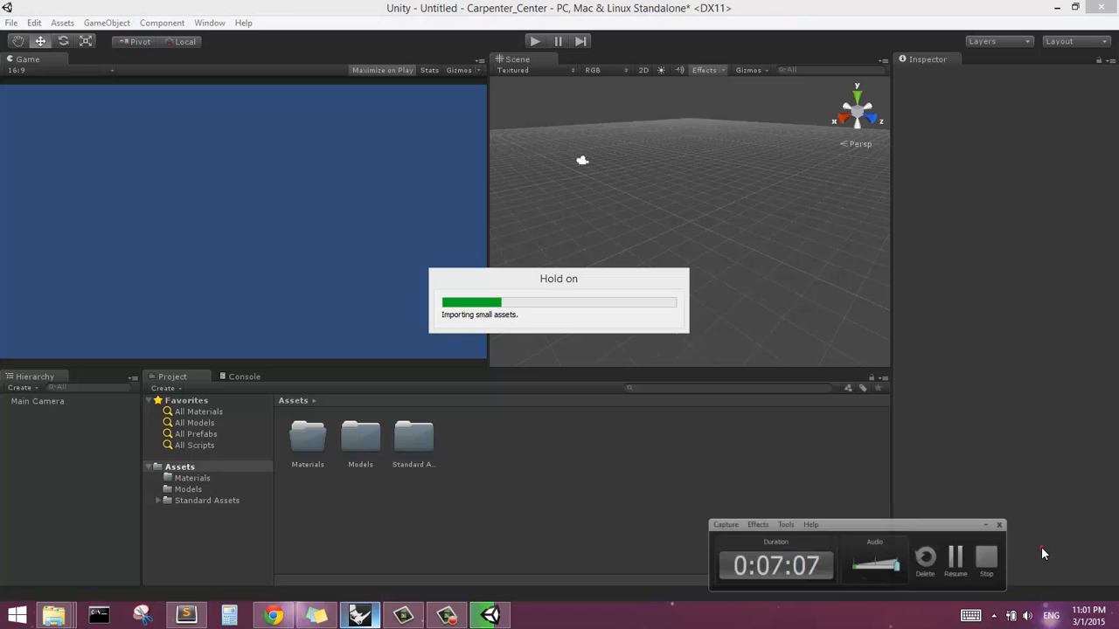
pyautogui.click(1042, 550)
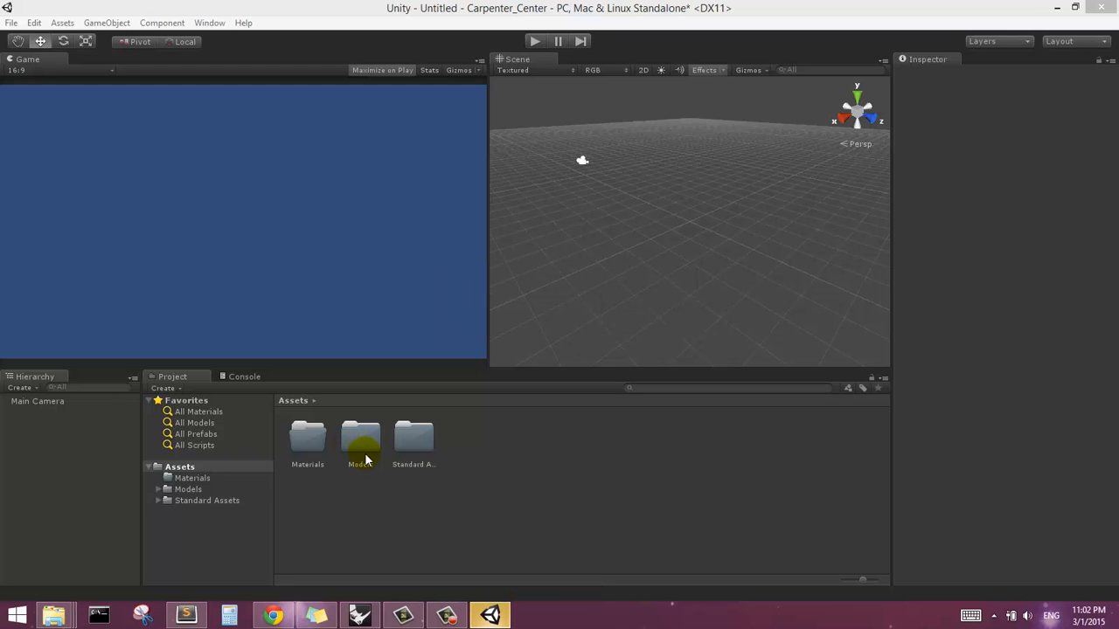
# - Place the carpenter model from the project's Models folder into the scene
pyautogui.moveTo(616, 227); pyautogui.dragTo(600, 208, button='right')
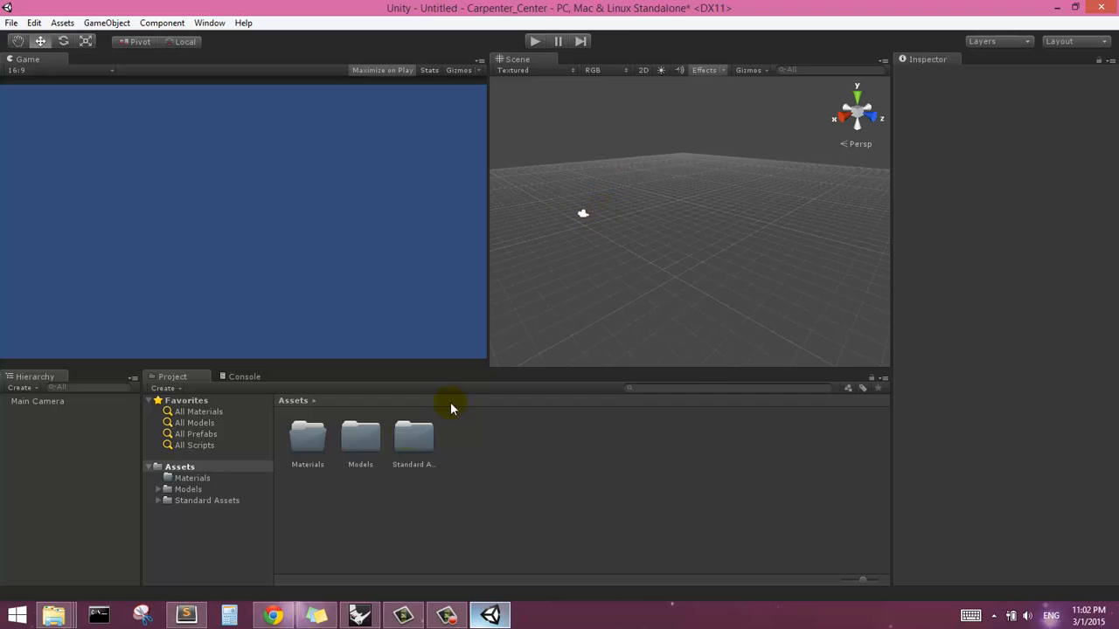
pyautogui.doubleClick(361, 437)
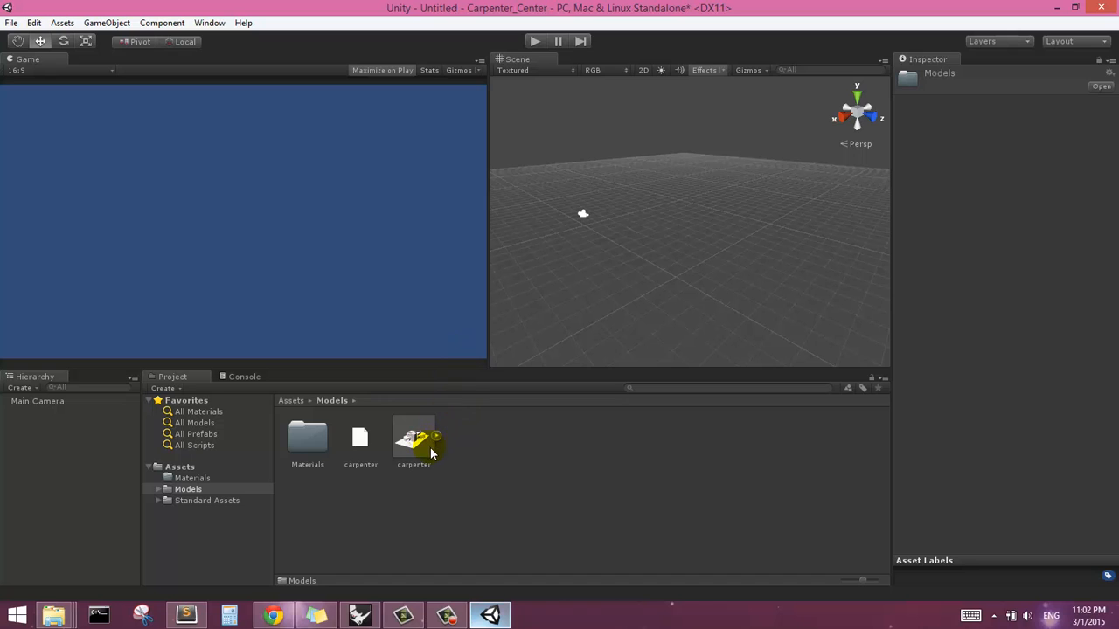
pyautogui.moveTo(410, 444); pyautogui.dragTo(739, 226)
# - Examine the placed carpenter building from several angles and distances in the Scene view
pyautogui.press('f')
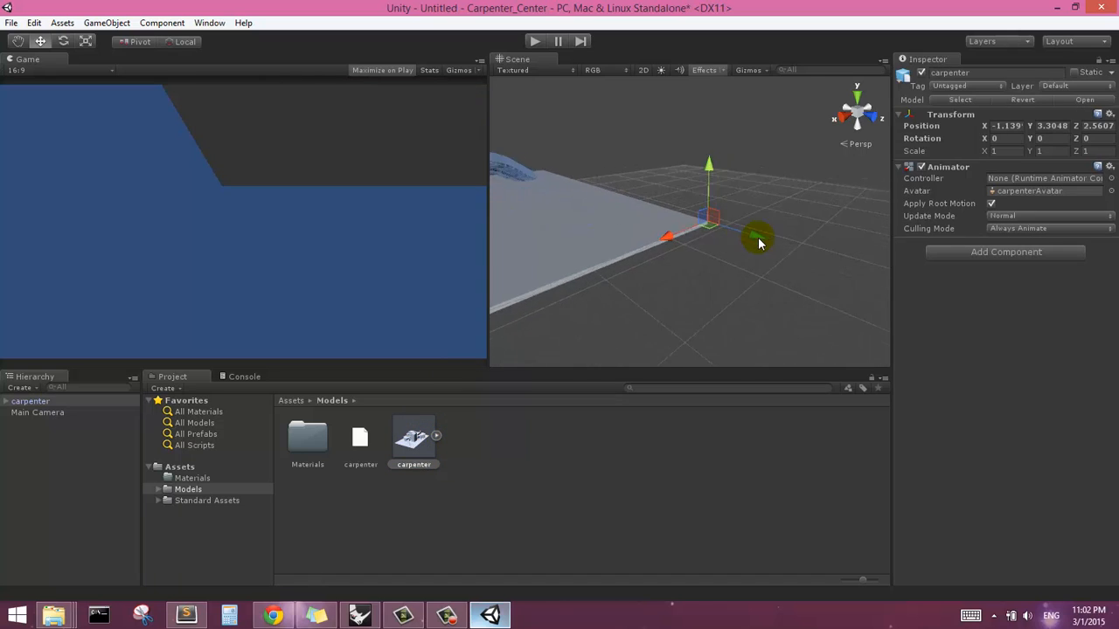
pyautogui.moveTo(598, 217); pyautogui.dragTo(701, 218, button='middle')
pyautogui.scroll(-6, 700, 213)
pyautogui.moveTo(611, 209); pyautogui.dragTo(607, 213, button='middle')
pyautogui.keyDown('alt'); pyautogui.moveTo(619, 222); pyautogui.dragTo(600, 244); pyautogui.keyUp('alt')
pyautogui.keyDown('alt'); pyautogui.moveTo(679, 237); pyautogui.dragTo(537, 262); pyautogui.keyUp('alt')
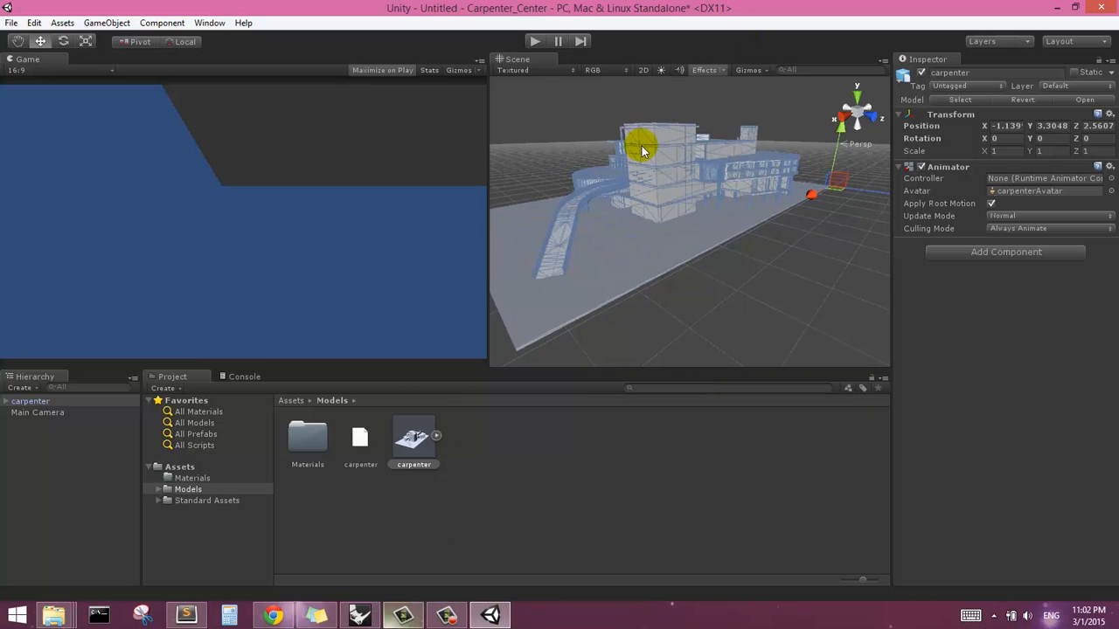
pyautogui.scroll(1, 783, 163)
pyautogui.scroll(1, 783, 164)
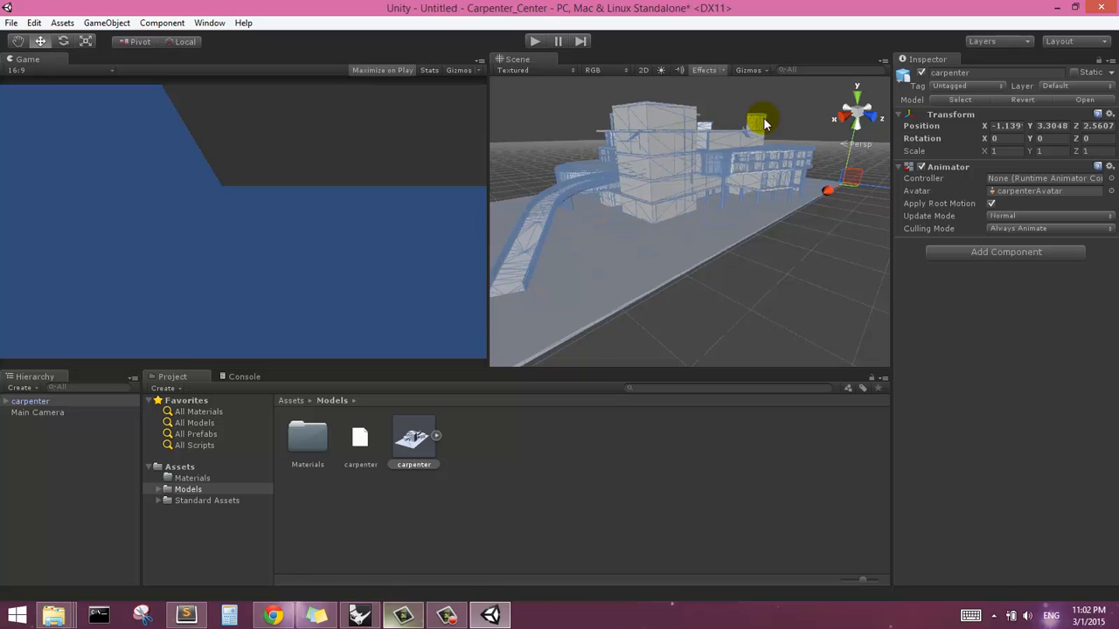
pyautogui.moveTo(770, 158); pyautogui.dragTo(769, 181, button='middle')
pyautogui.scroll(1, 743, 203)
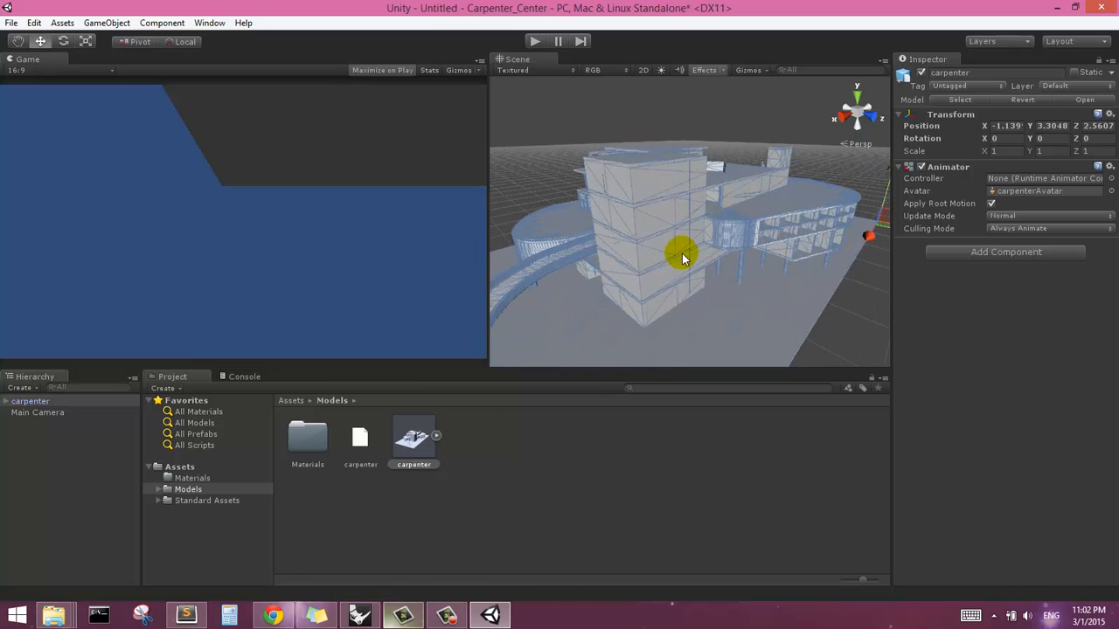
pyautogui.scroll(1, 684, 259)
pyautogui.keyDown('alt'); pyautogui.moveTo(705, 265); pyautogui.dragTo(595, 227); pyautogui.keyUp('alt')
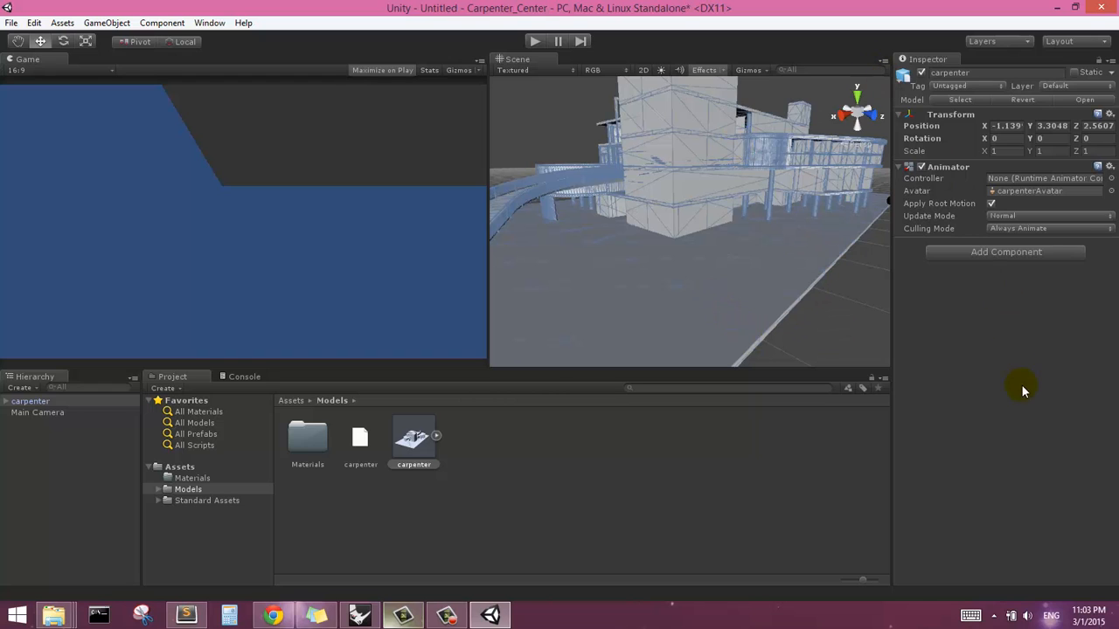
# - Try the 2 by 3 and 4 Split editor layouts
pyautogui.click(1075, 42)
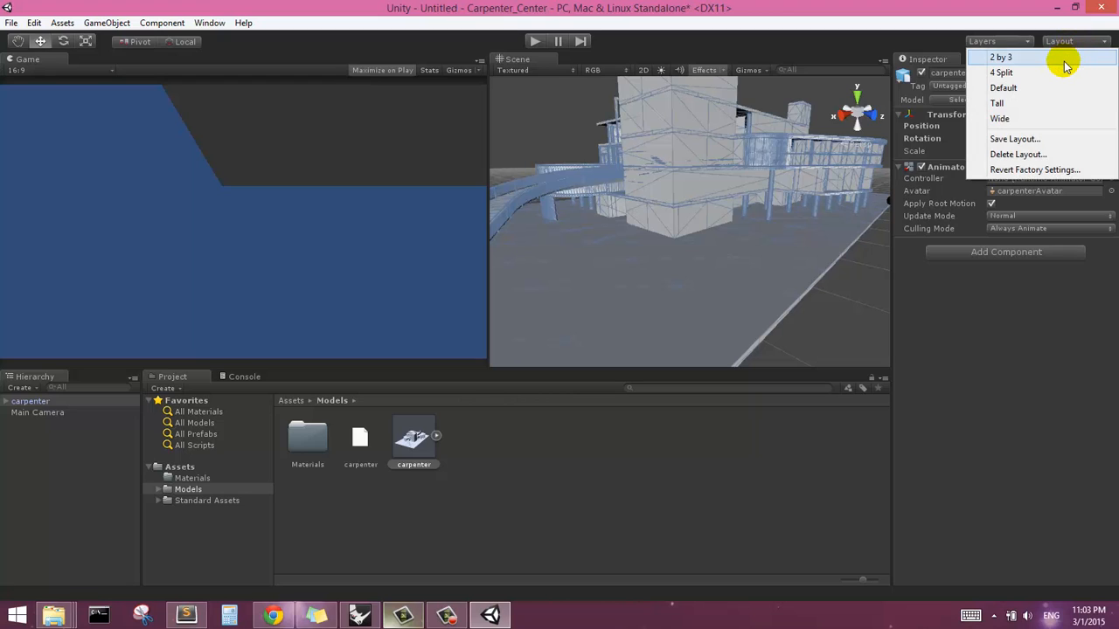
pyautogui.click(1064, 61)
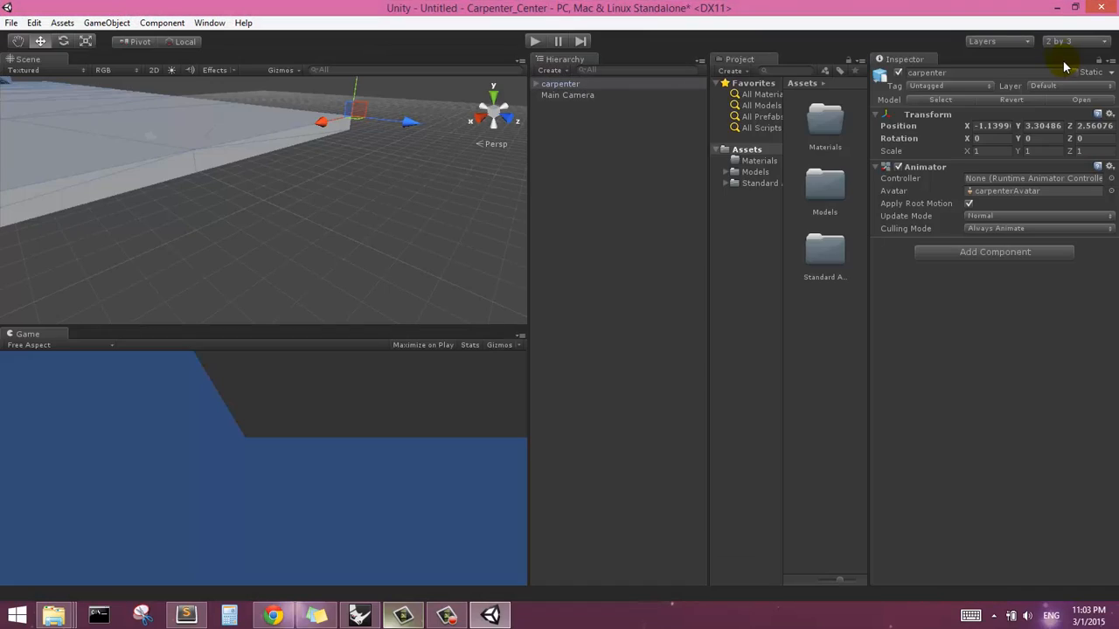
pyautogui.click(1056, 42)
pyautogui.click(1056, 70)
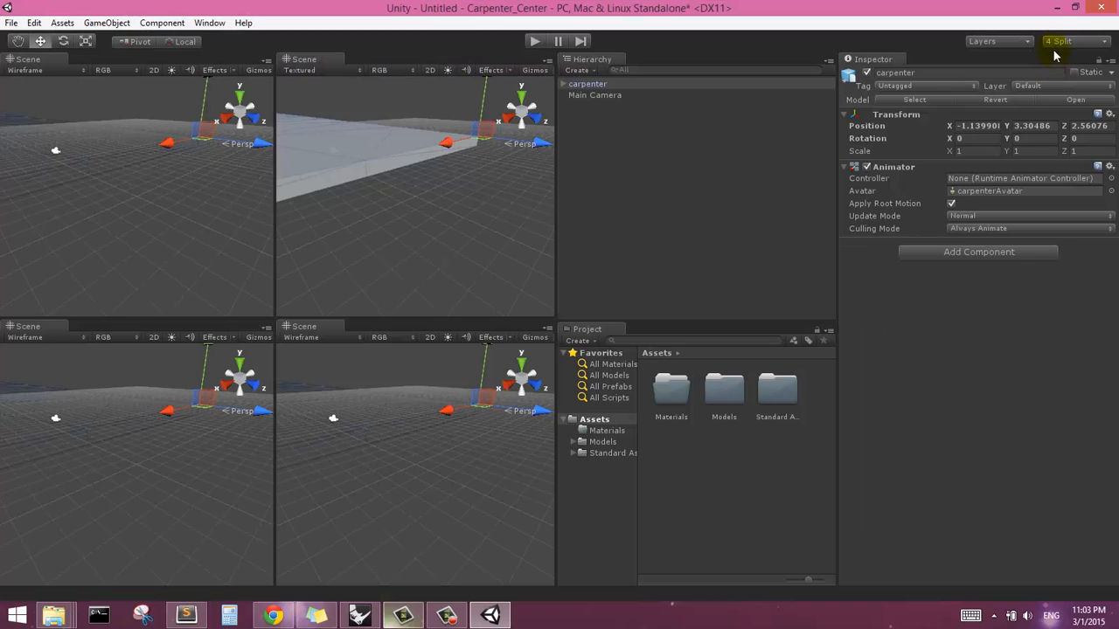
# - Apply the Default editor layout and look over the available layouts again without choosing another
pyautogui.click(1058, 41)
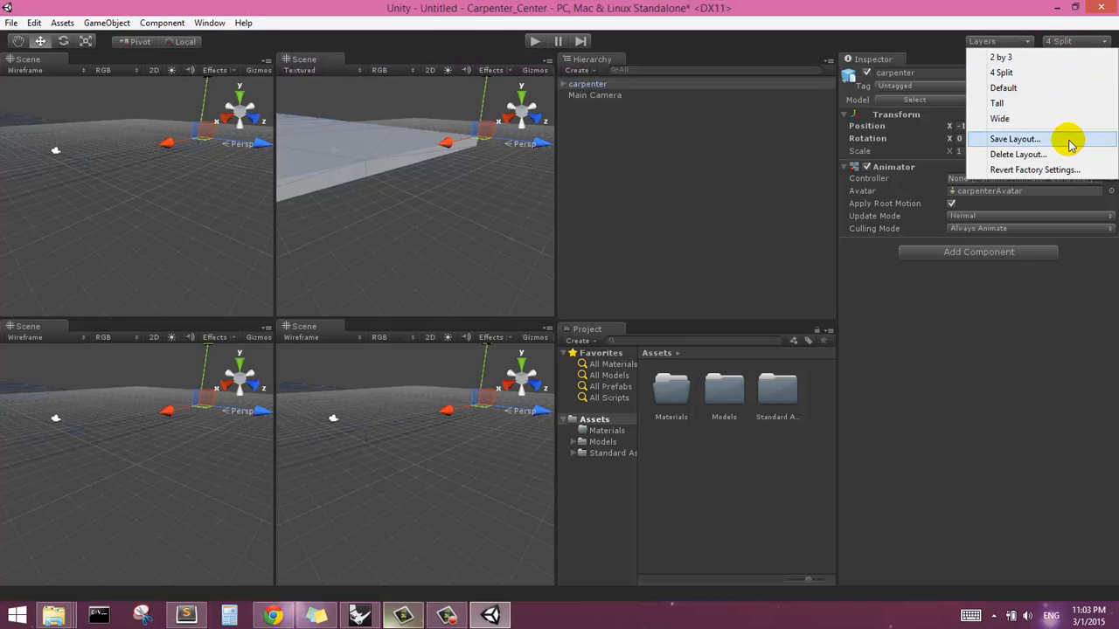
pyautogui.click(1043, 89)
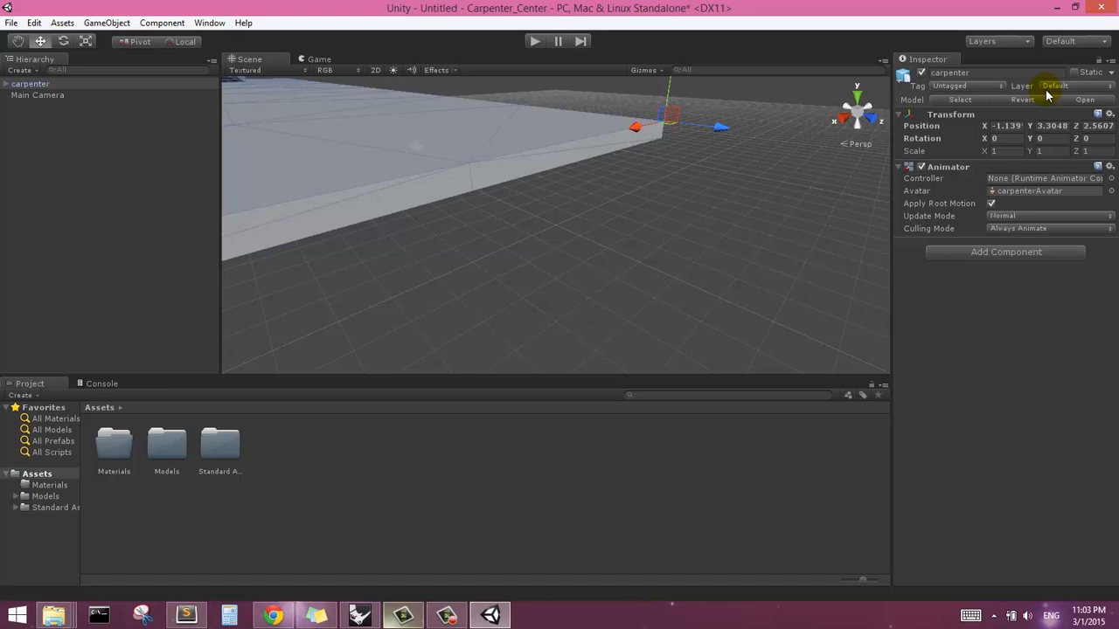
pyautogui.click(1060, 42)
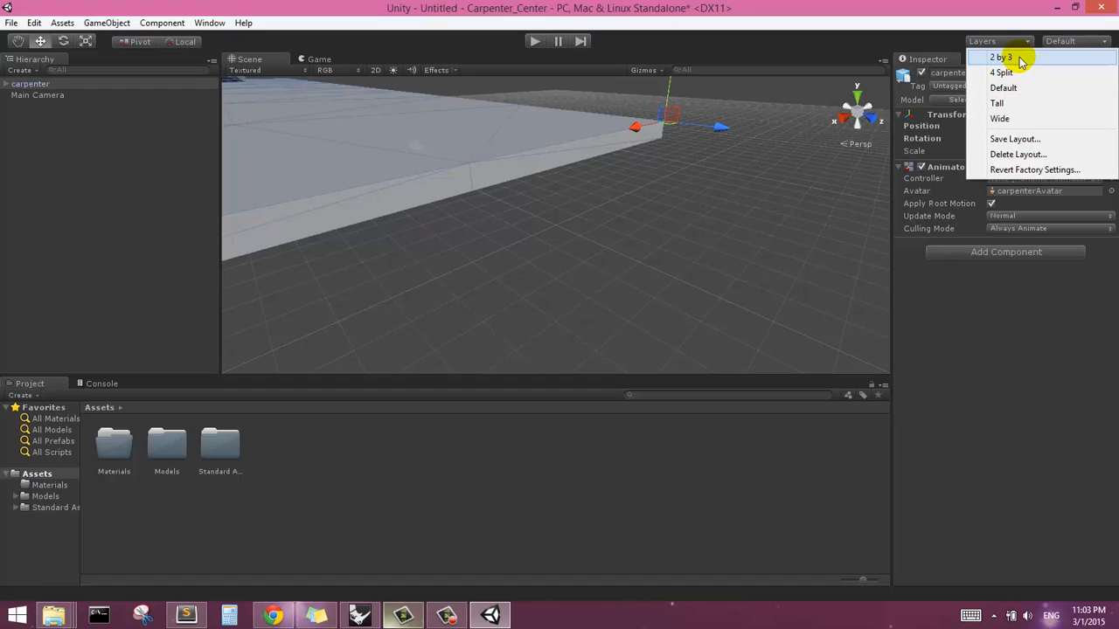
pyautogui.click(1063, 324)
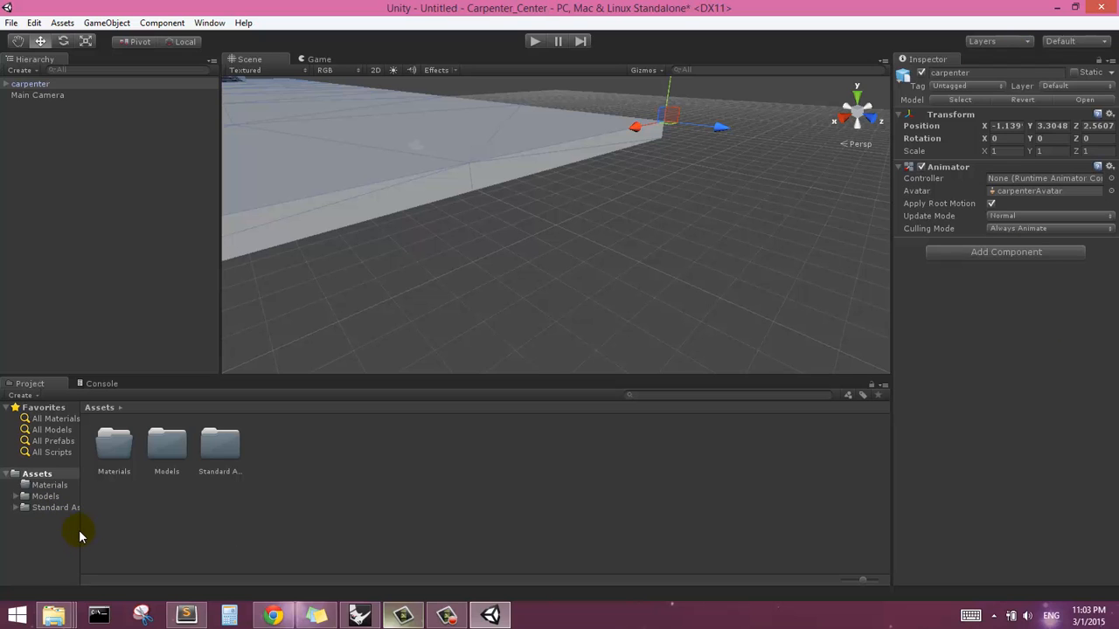
# - Widen the Project panel's folder list, dock the Hierarchy beside the Project panel below the Scene view, and narrow the Hierarchy
pyautogui.moveTo(81, 530); pyautogui.dragTo(393, 556)
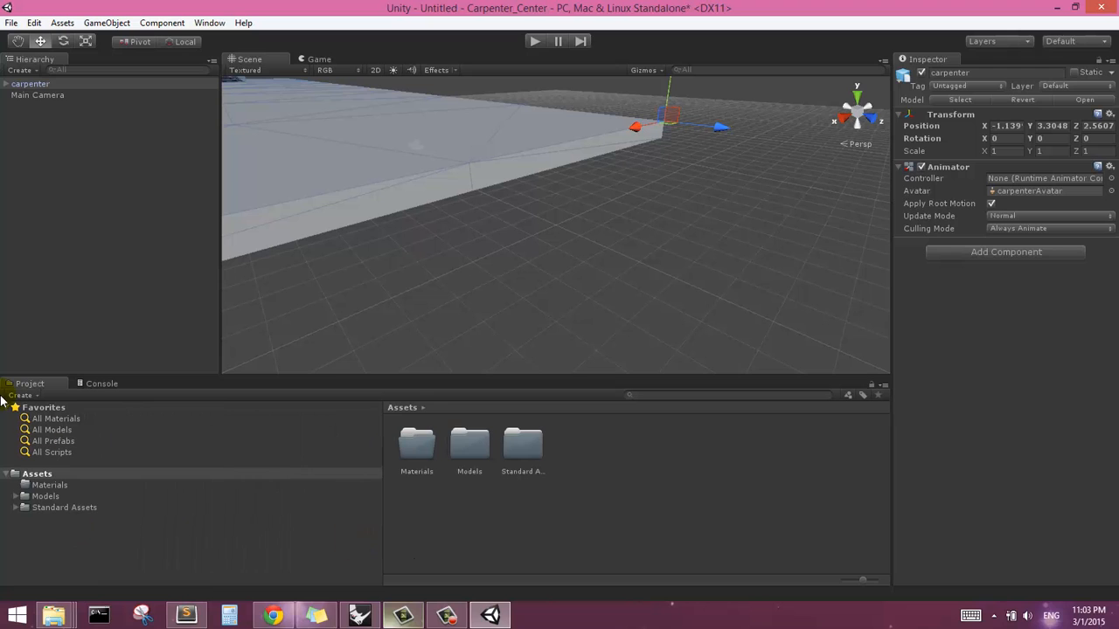
pyautogui.moveTo(5, 60); pyautogui.dragTo(33, 464)
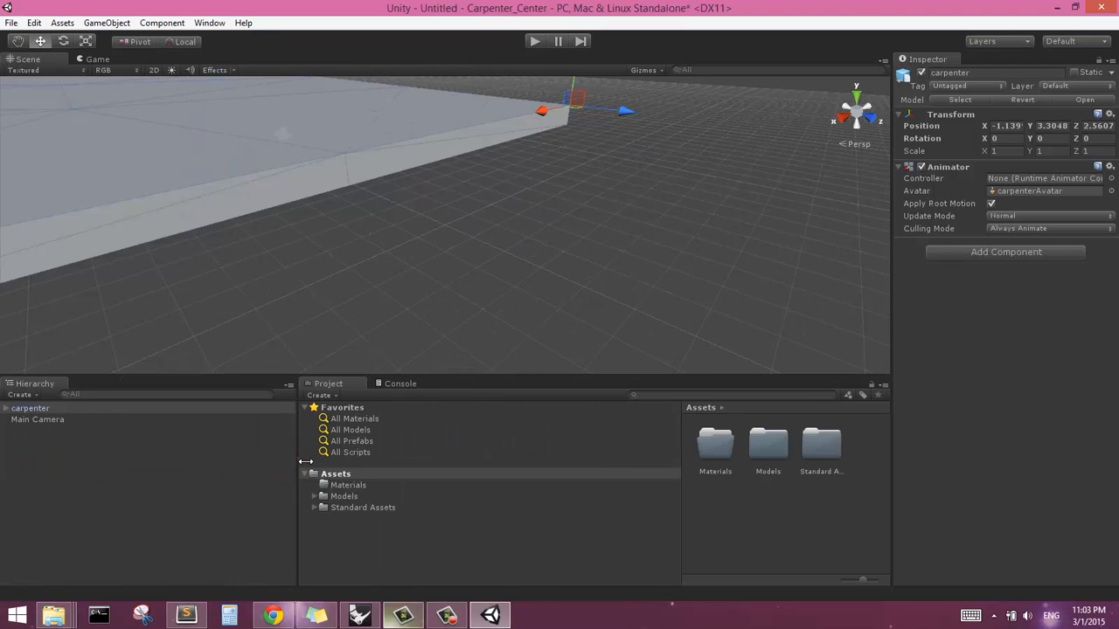
pyautogui.moveTo(297, 458); pyautogui.dragTo(132, 453)
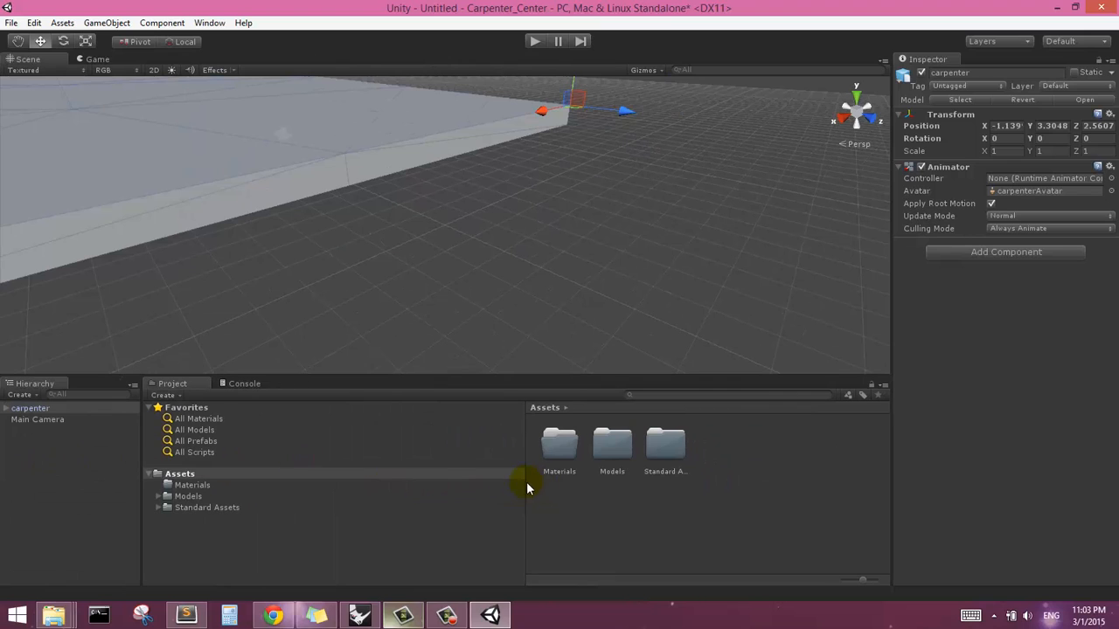
# - Narrow the Project panel's folder list, dock the Scene view beside the Game view, and widen the Scene view
pyautogui.moveTo(527, 497); pyautogui.dragTo(278, 494)
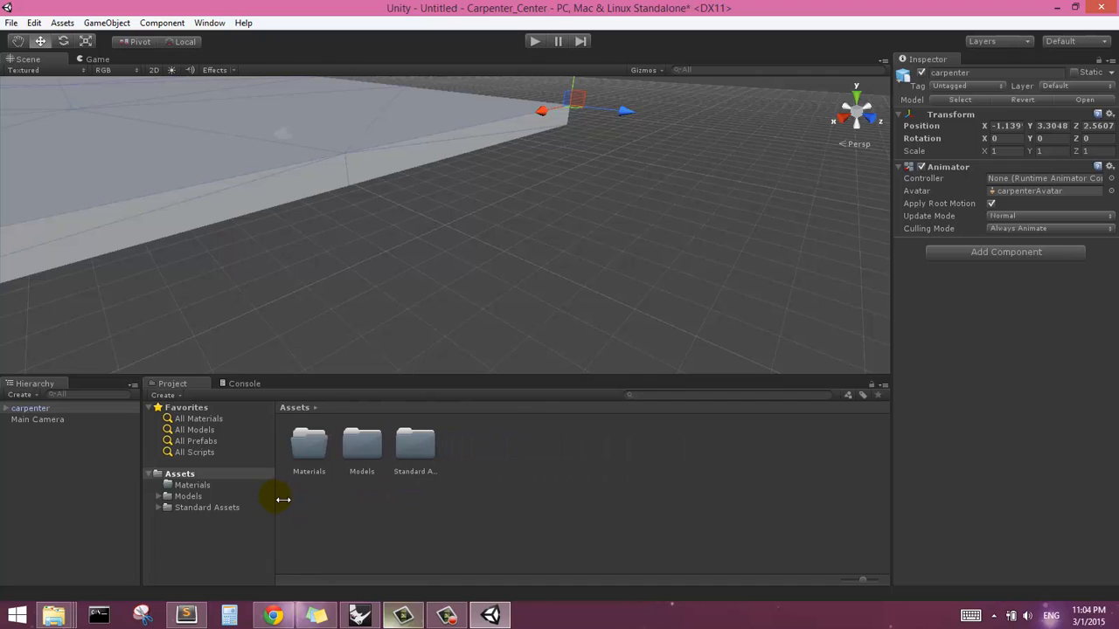
pyautogui.moveTo(17, 70); pyautogui.dragTo(325, 69)
pyautogui.moveTo(95, 60); pyautogui.dragTo(863, 228)
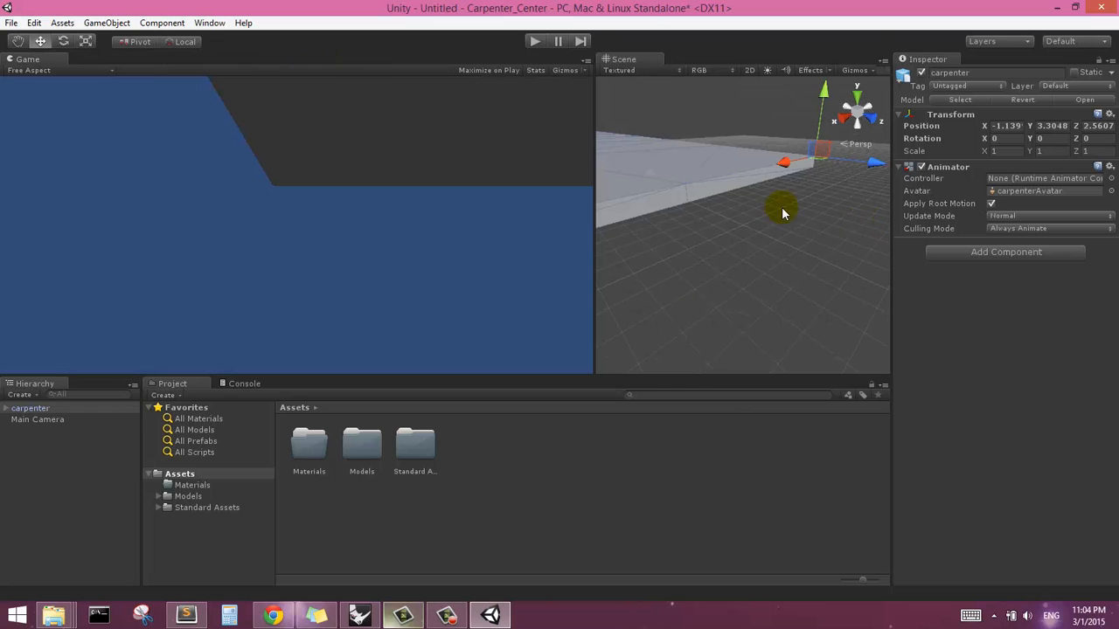
pyautogui.moveTo(599, 132); pyautogui.dragTo(452, 137)
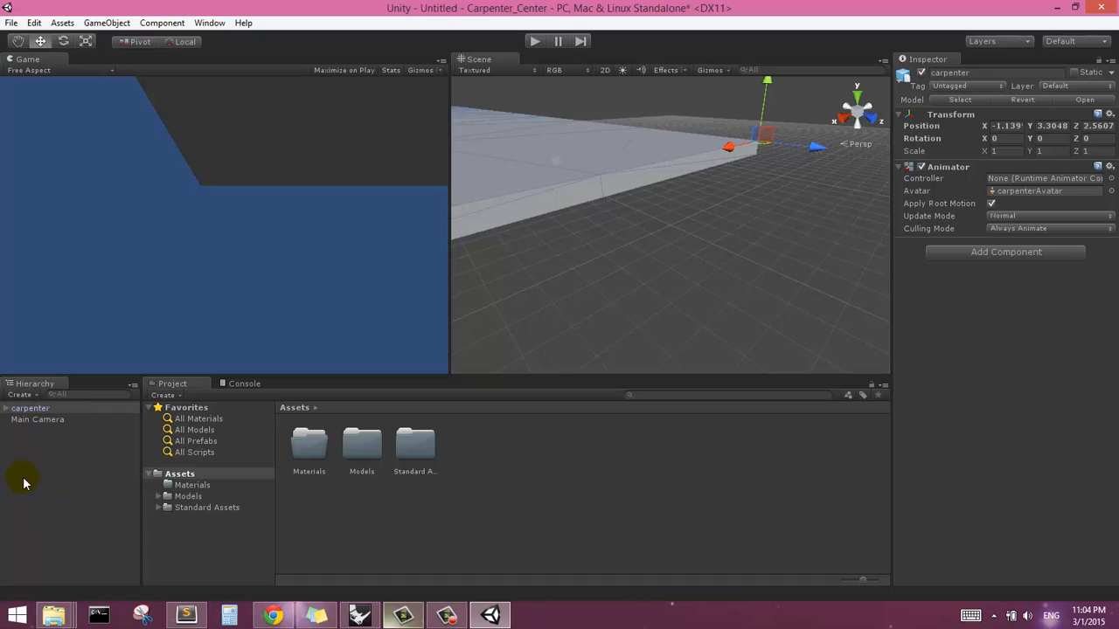
# - Look through the carpenter object's child parts in the Hierarchy, and look at the Console before returning to the Project assets
pyautogui.click(7, 410)
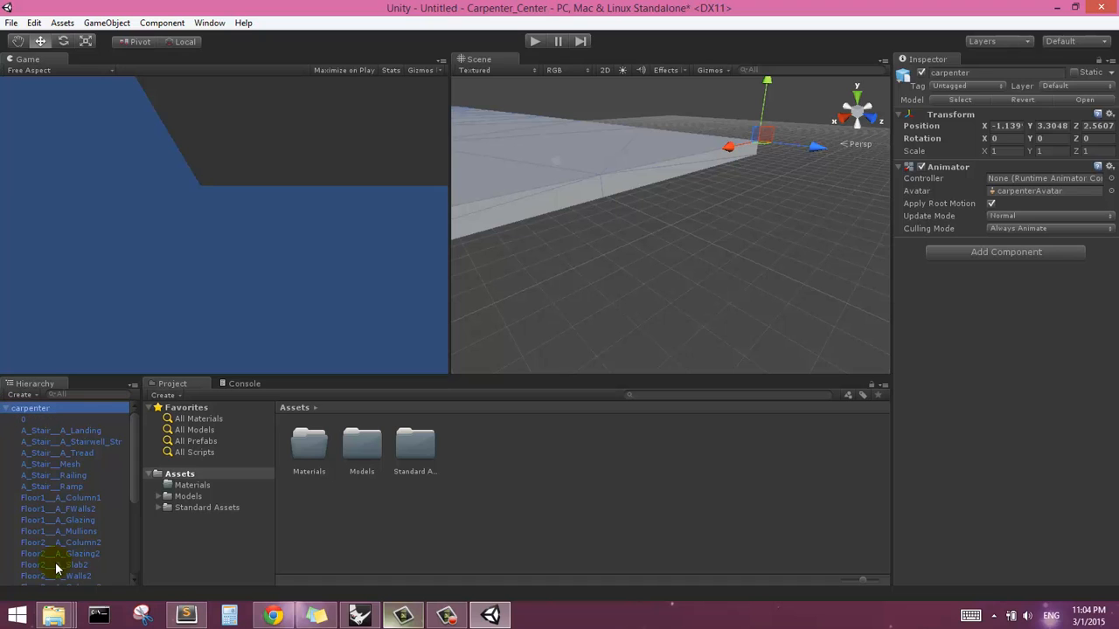
pyautogui.scroll(-3, 50, 444)
pyautogui.scroll(3, 44, 491)
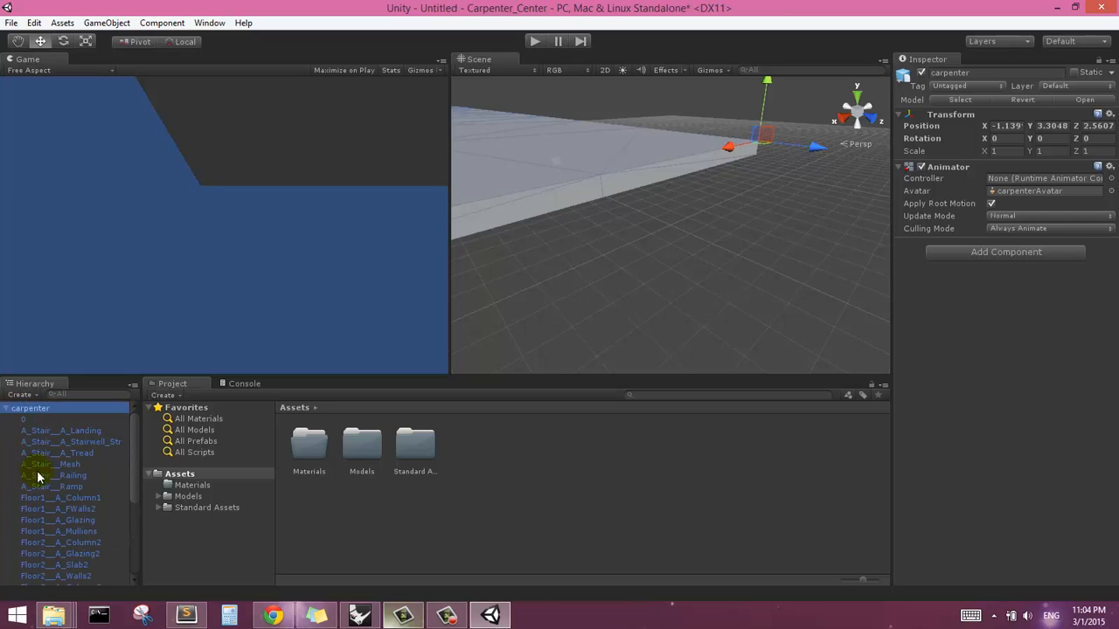
pyautogui.scroll(-7, 49, 482)
pyautogui.scroll(3, 44, 489)
pyautogui.scroll(5, 108, 494)
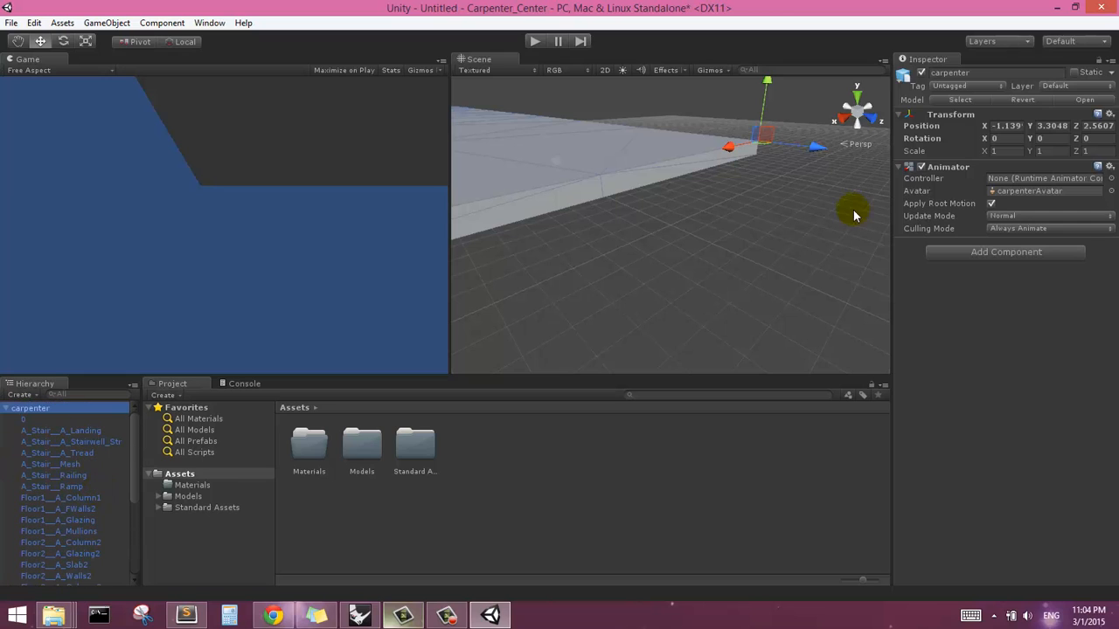
pyautogui.click(8, 408)
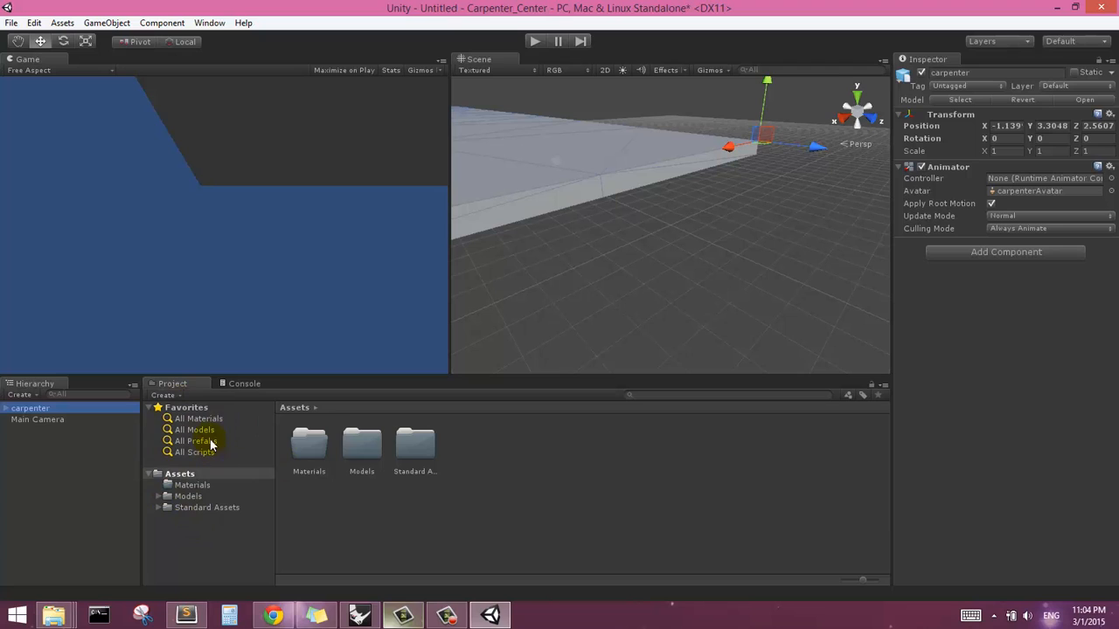
pyautogui.click(231, 383)
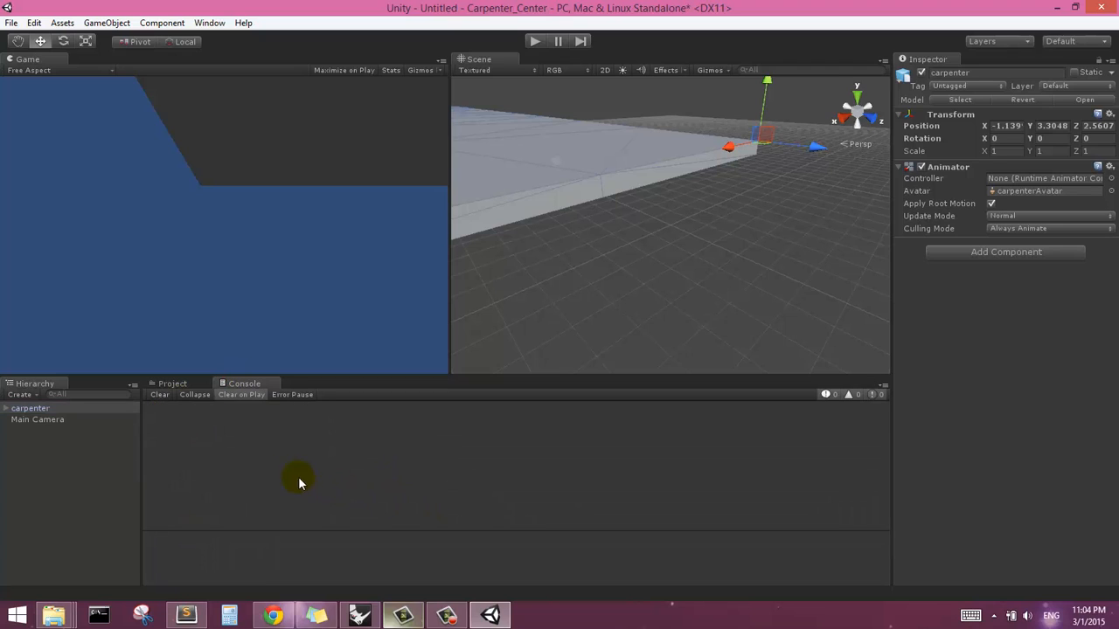
pyautogui.click(183, 386)
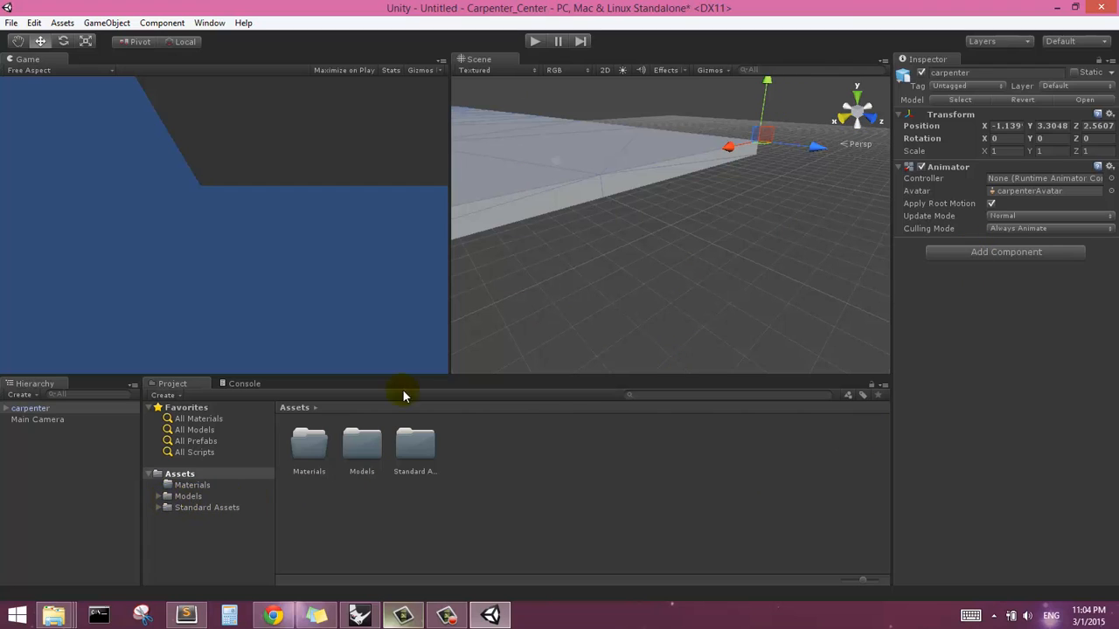
# - Select the whole carpenter object and collapse its list of parts in the Hierarchy
pyautogui.click(554, 136)
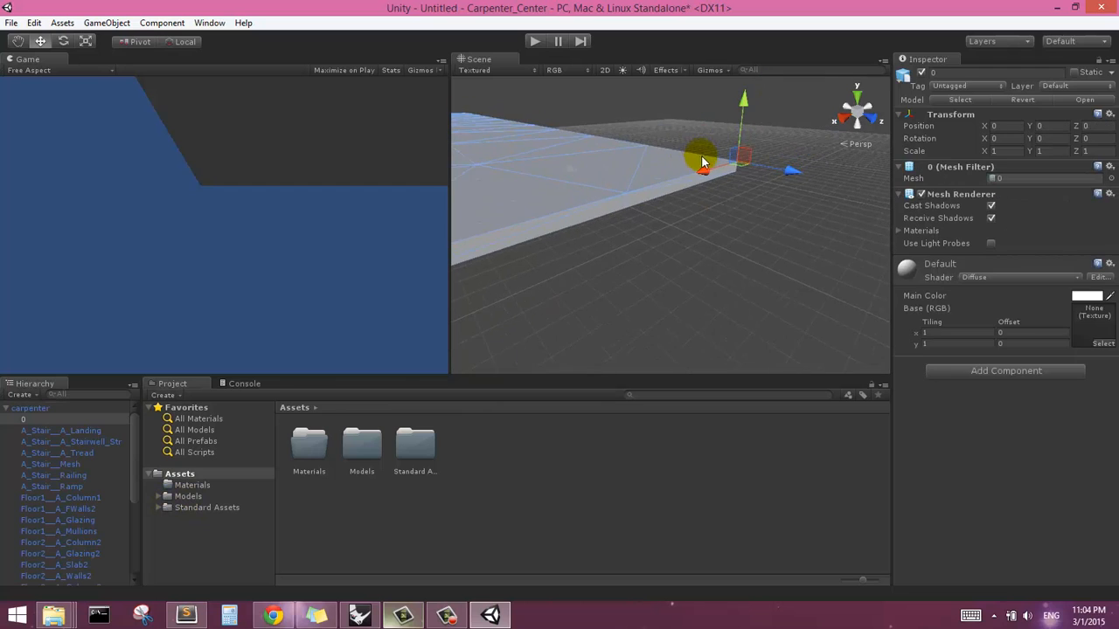
pyautogui.scroll(-8, 703, 158)
pyautogui.click(774, 255)
pyautogui.scroll(-5, 699, 310)
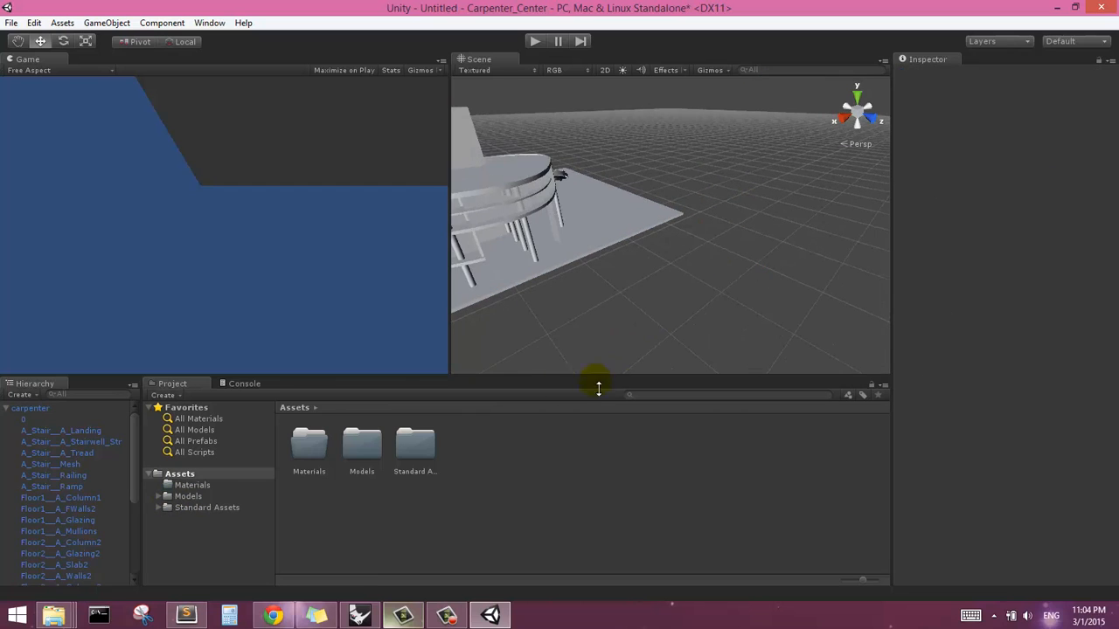
pyautogui.click(28, 408)
pyautogui.click(6, 409)
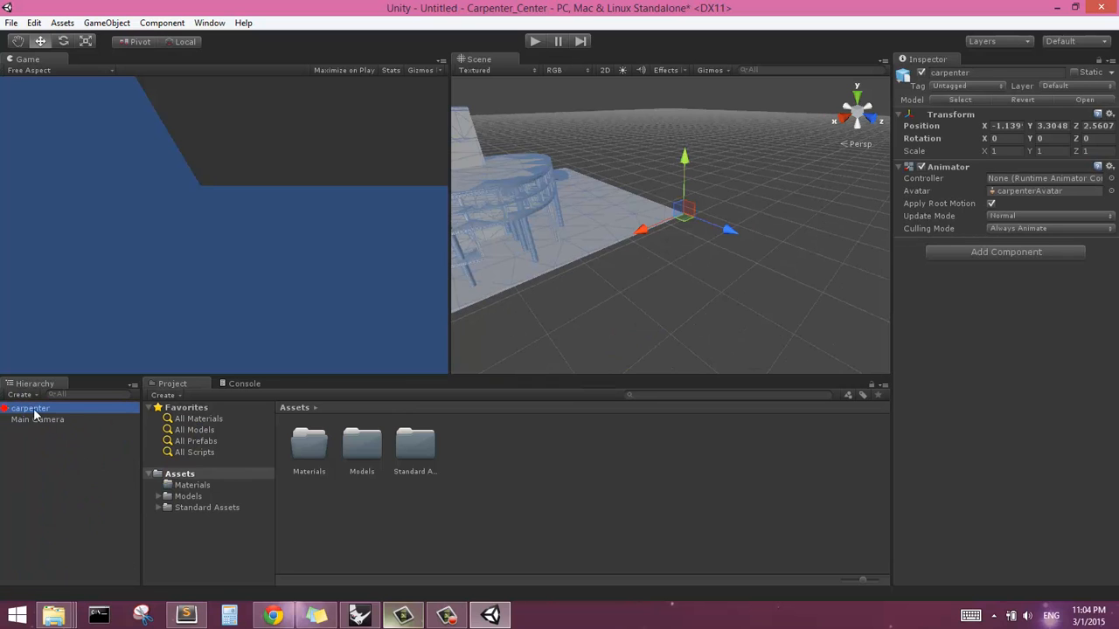
# - Set the carpenter object's position to X 0, Y 0 and Z 0
pyautogui.scroll(5, 679, 340)
pyautogui.keyDown('alt'); pyautogui.moveTo(706, 260); pyautogui.dragTo(788, 229); pyautogui.keyUp('alt')
pyautogui.scroll(-8, 737, 259)
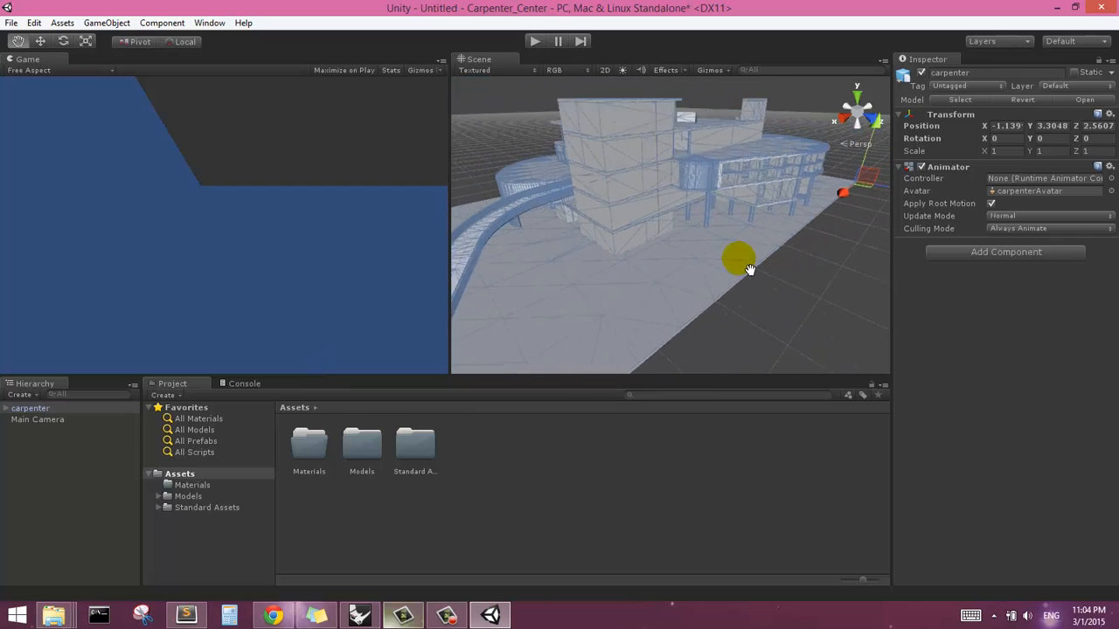
pyautogui.keyDown('alt'); pyautogui.moveTo(780, 232); pyautogui.dragTo(711, 270); pyautogui.keyUp('alt')
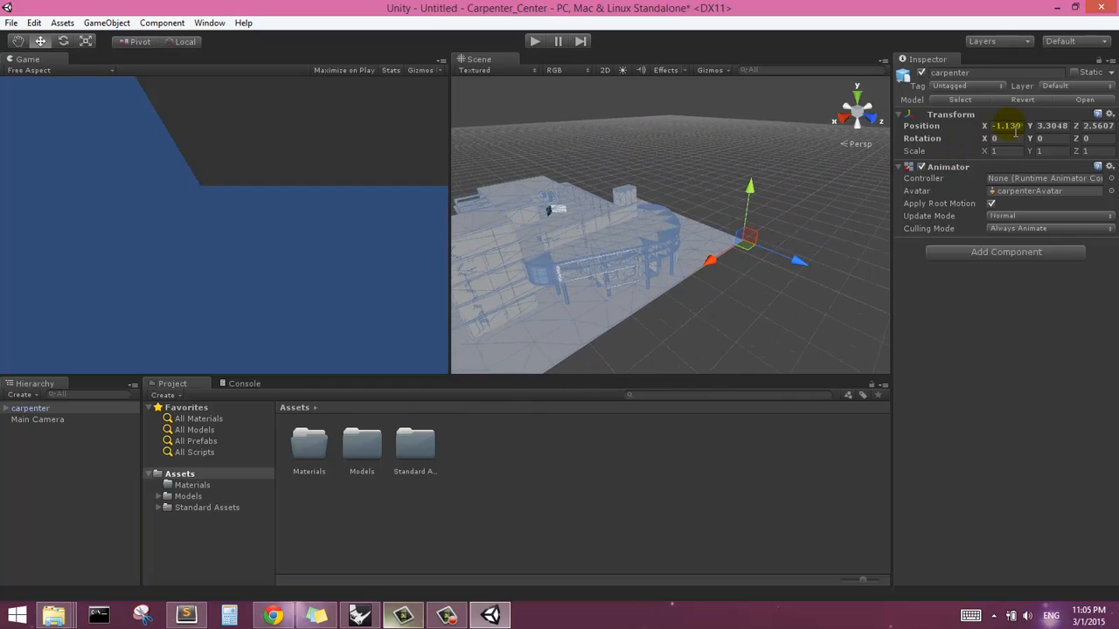
pyautogui.click(1009, 126)
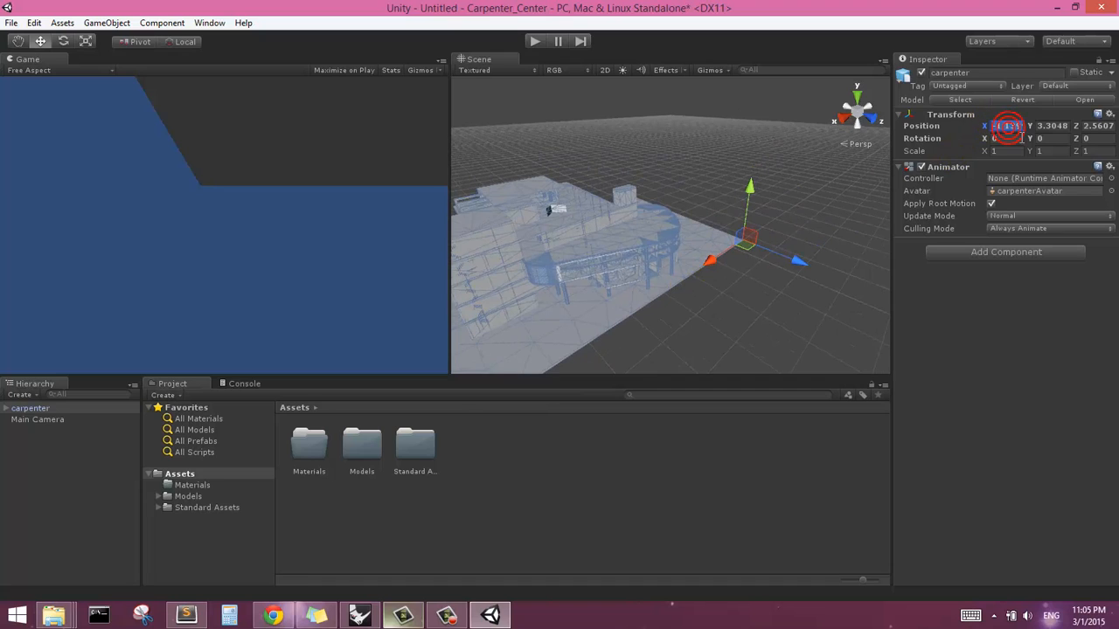
pyautogui.write('0')
pyautogui.click(1047, 126)
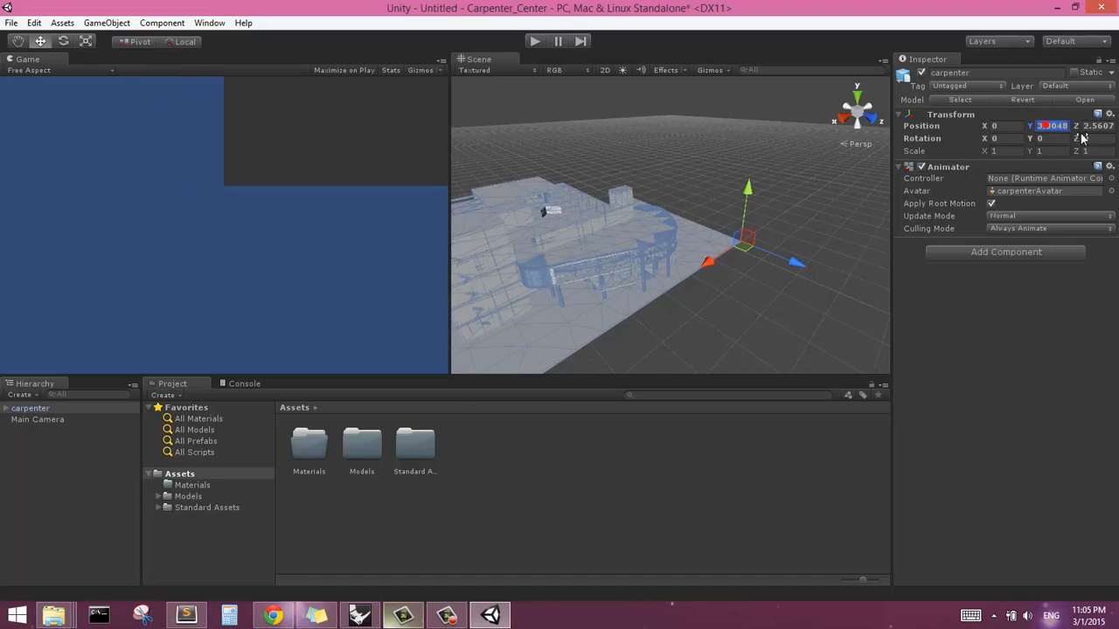
pyautogui.write('0')
pyautogui.click(1088, 126)
pyautogui.write('0')
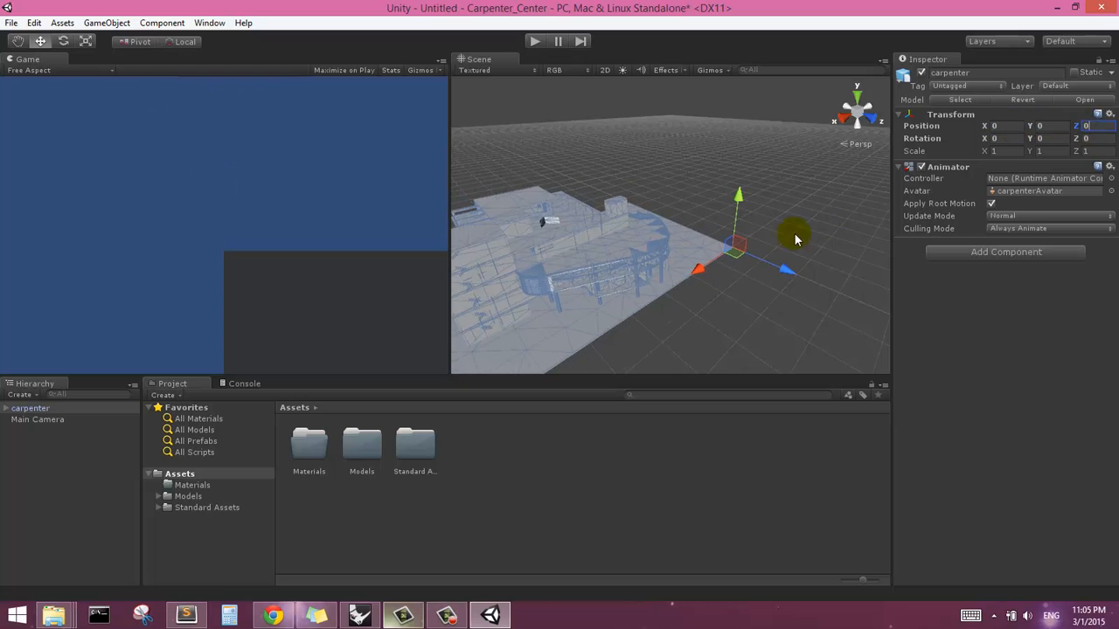
# - Examine the repositioned carpenter building and its base from several angles in the Scene view
pyautogui.moveTo(758, 263); pyautogui.dragTo(840, 217, button='middle')
pyautogui.scroll(1, 733, 230)
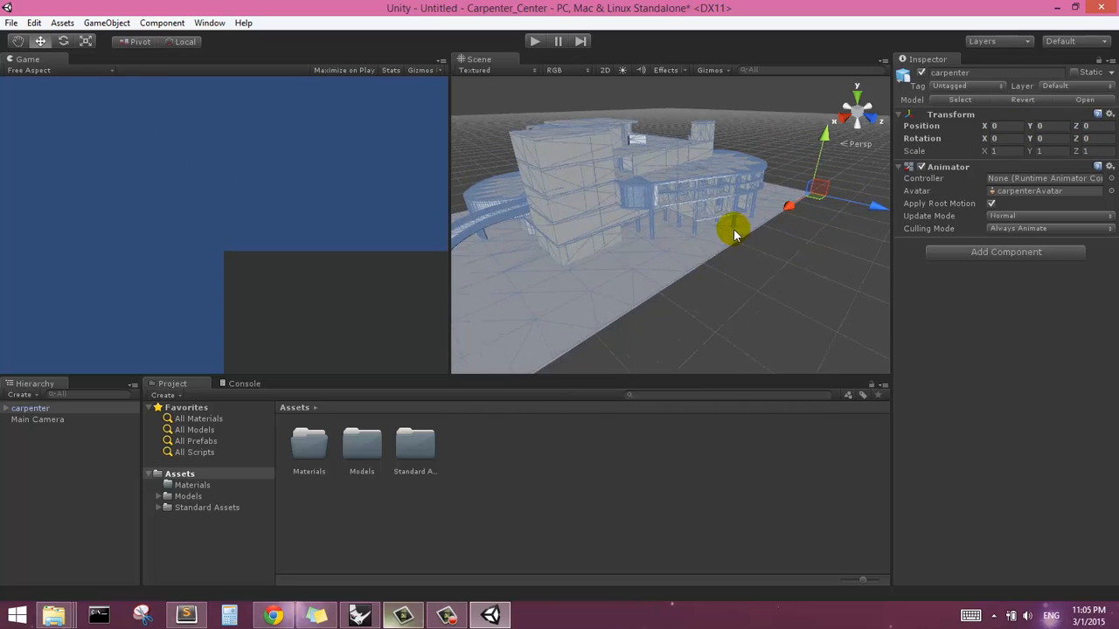
pyautogui.keyDown('alt'); pyautogui.moveTo(744, 232); pyautogui.dragTo(702, 250); pyautogui.keyUp('alt')
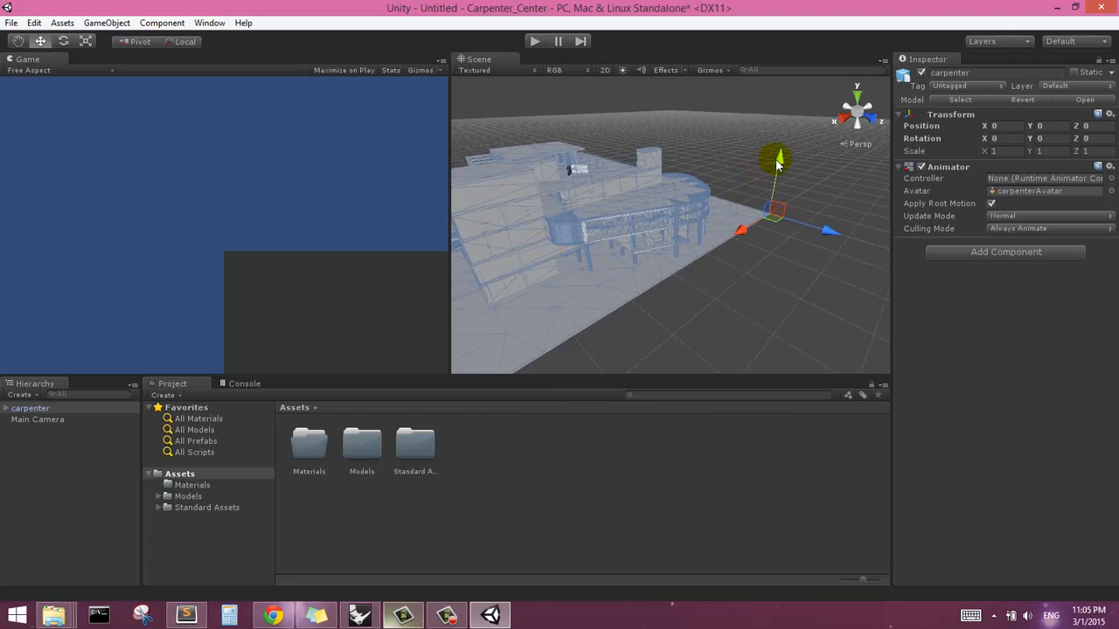
pyautogui.keyDown('alt'); pyautogui.moveTo(825, 268); pyautogui.dragTo(732, 268); pyautogui.keyUp('alt')
pyautogui.scroll(4, 769, 260)
pyautogui.moveTo(754, 262); pyautogui.dragTo(679, 233, button='middle')
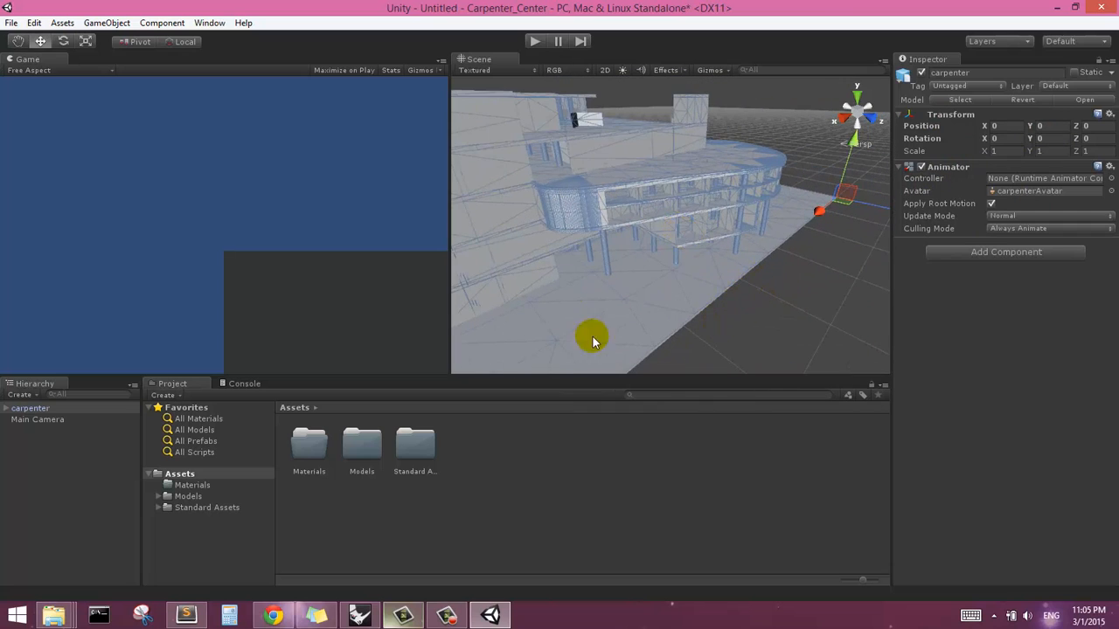
pyautogui.click(441, 616)
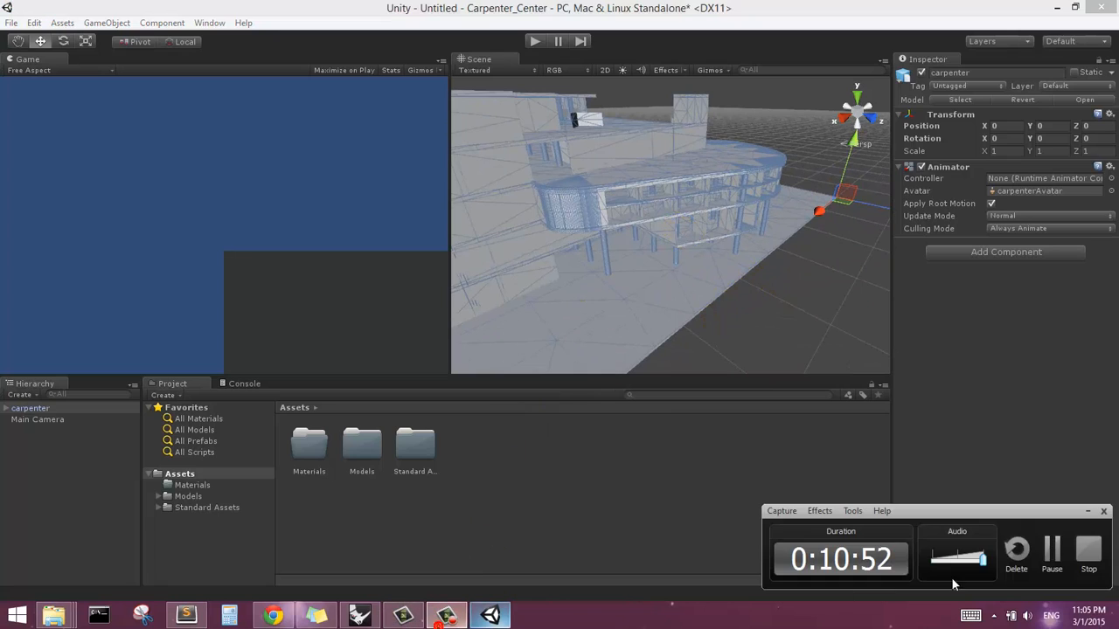
pyautogui.click(1055, 554)
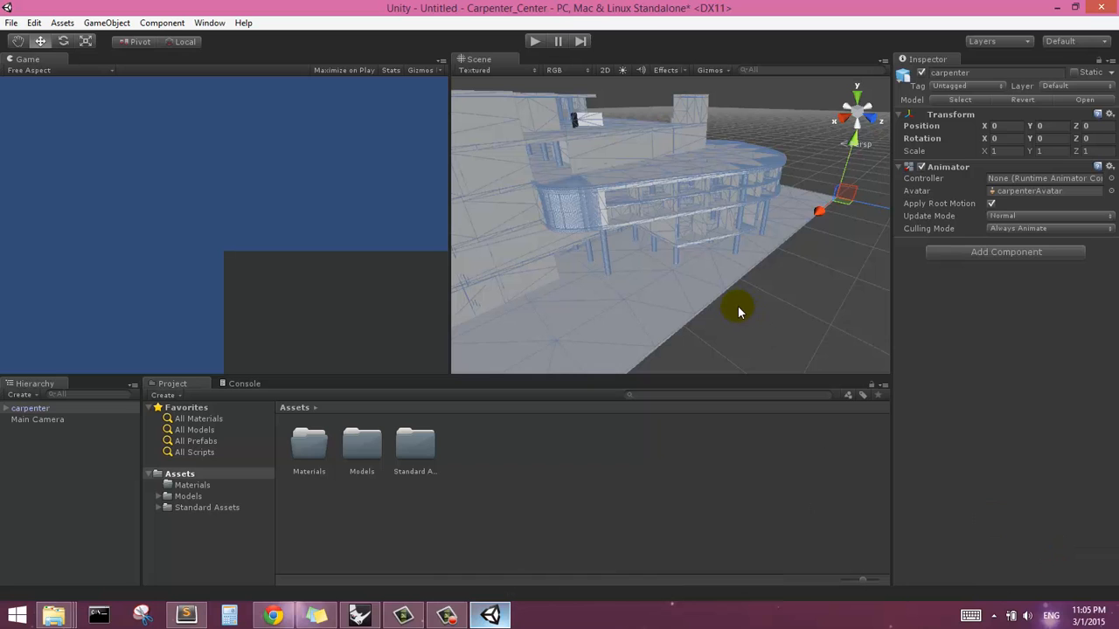
# - Examine the building's tower and curved ramp from an elevated viewpoint
pyautogui.keyDown('alt'); pyautogui.moveTo(735, 278); pyautogui.dragTo(781, 270); pyautogui.keyUp('alt')
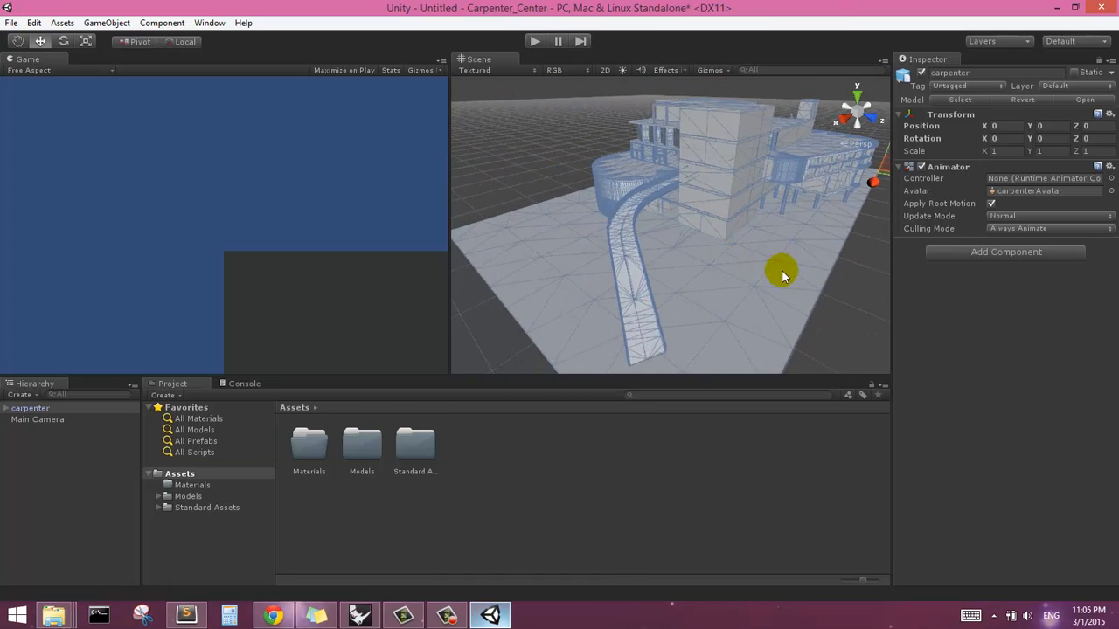
pyautogui.keyDown('alt'); pyautogui.moveTo(789, 225); pyautogui.dragTo(809, 285); pyautogui.keyUp('alt')
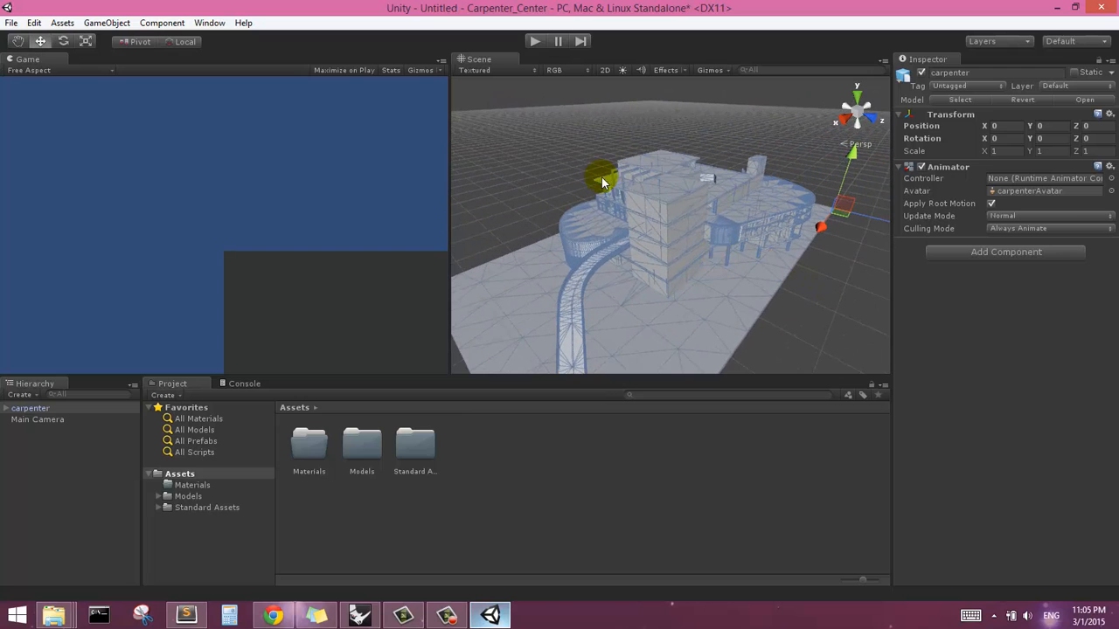
pyautogui.scroll(3, 757, 290)
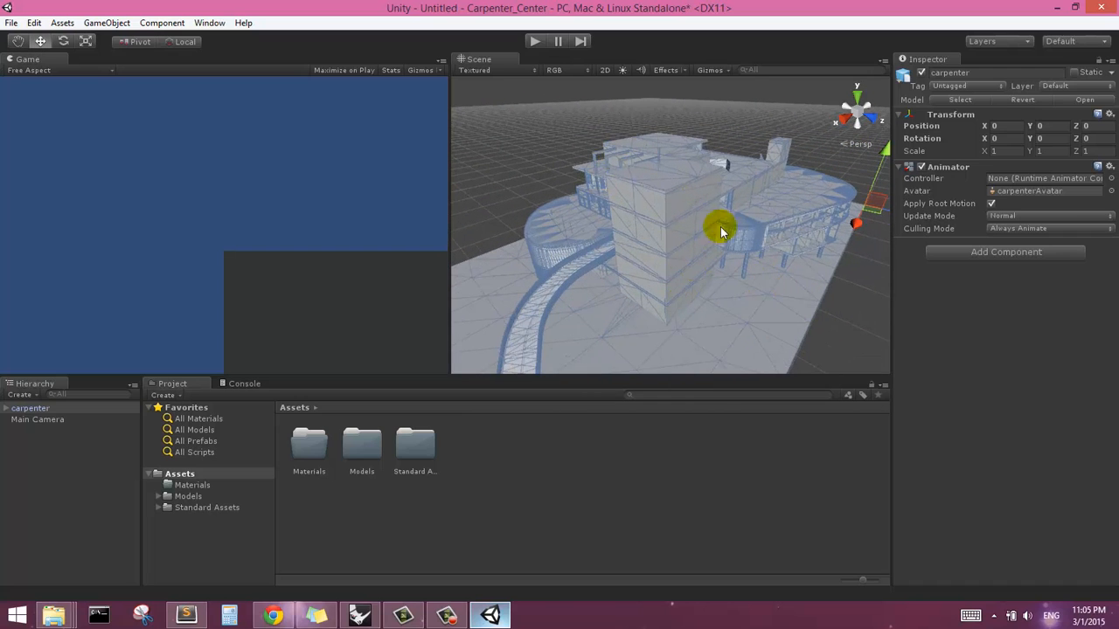
pyautogui.keyDown('alt'); pyautogui.moveTo(639, 250); pyautogui.dragTo(639, 240); pyautogui.keyUp('alt')
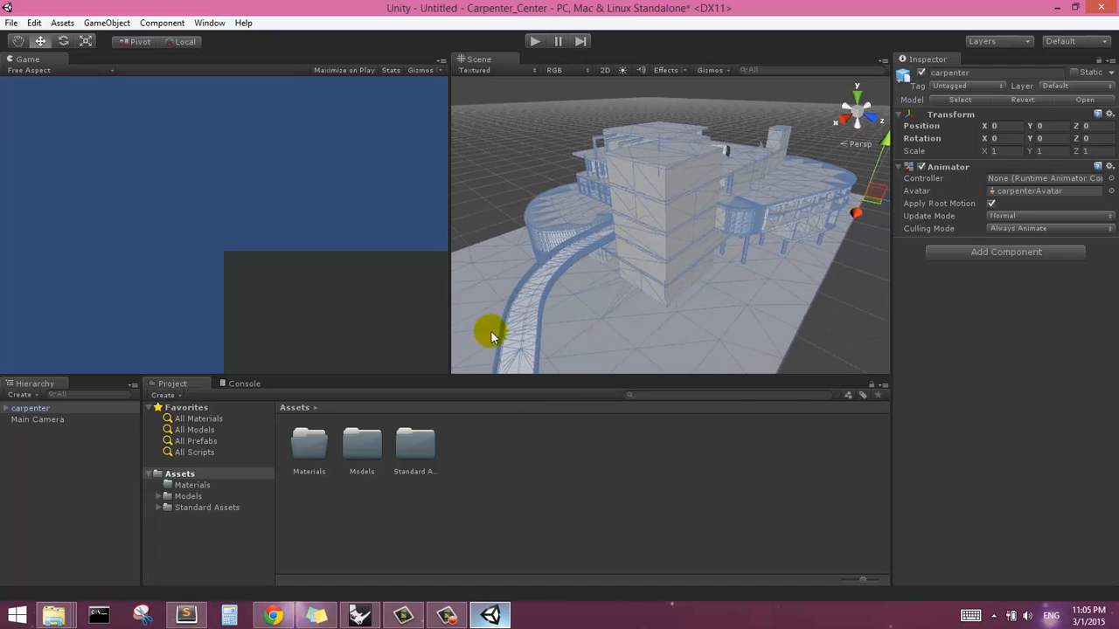